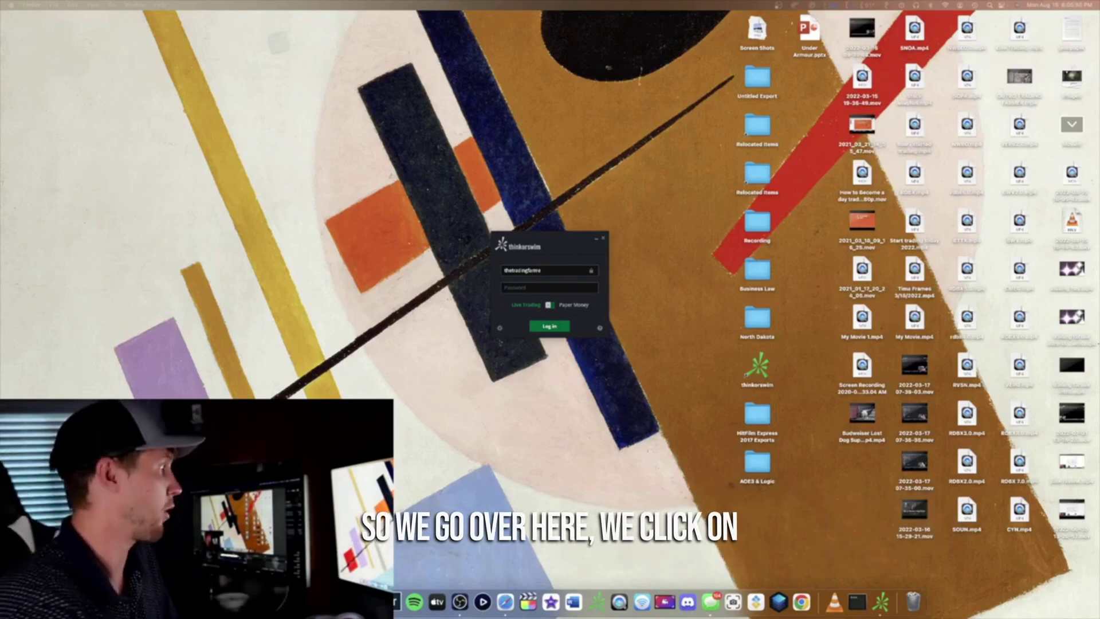
Step: In the login window's settings, set the maximum memory usage to 6144 MB and save
click(500, 328)
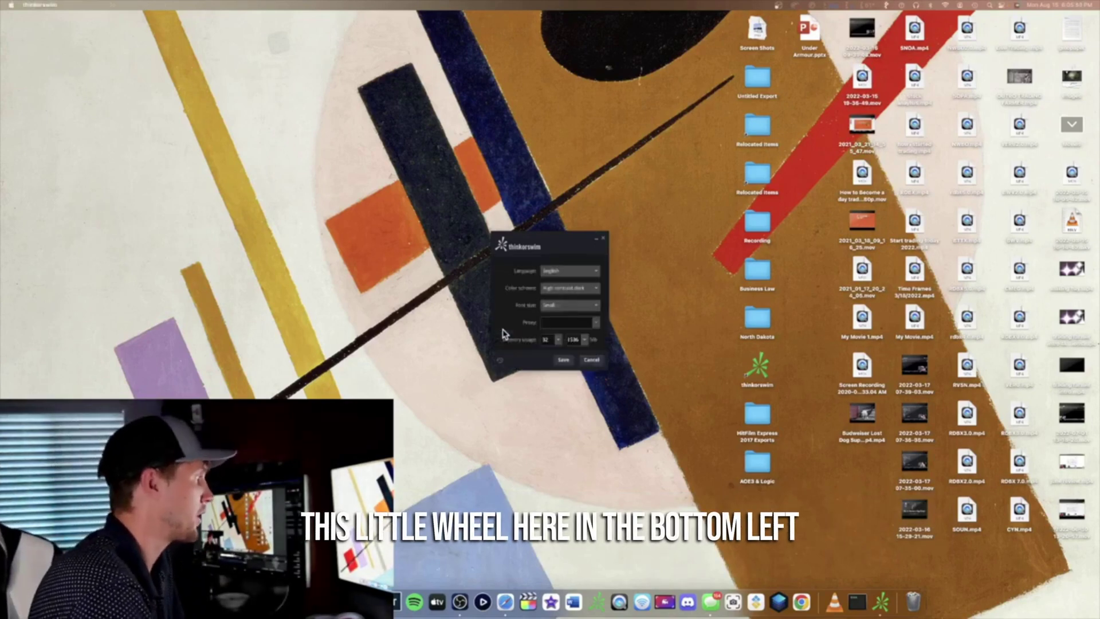
click(584, 341)
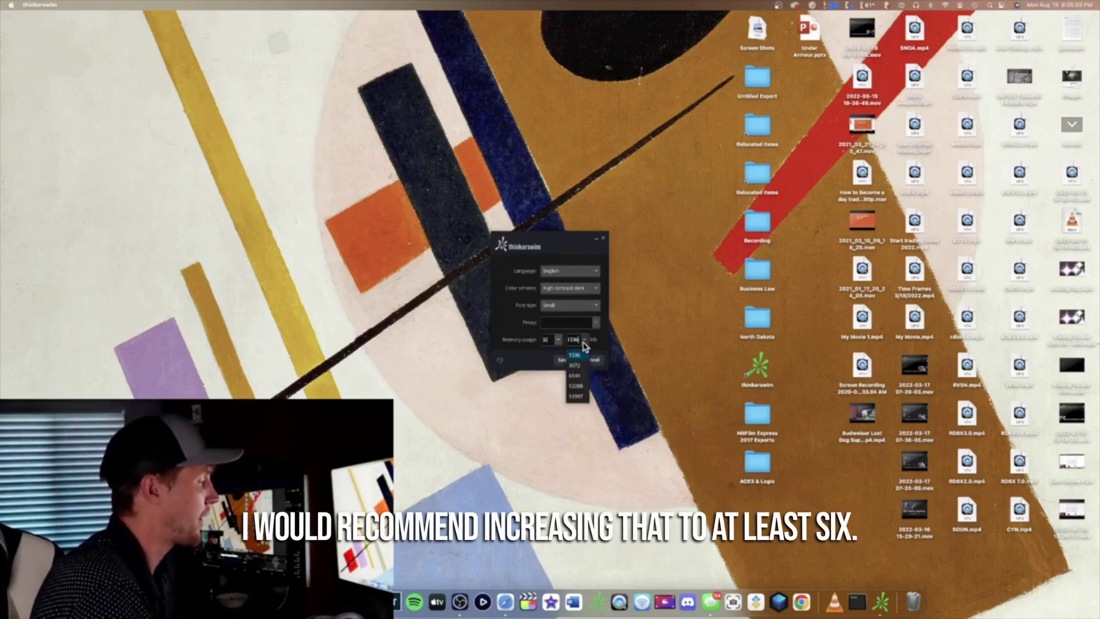
click(575, 376)
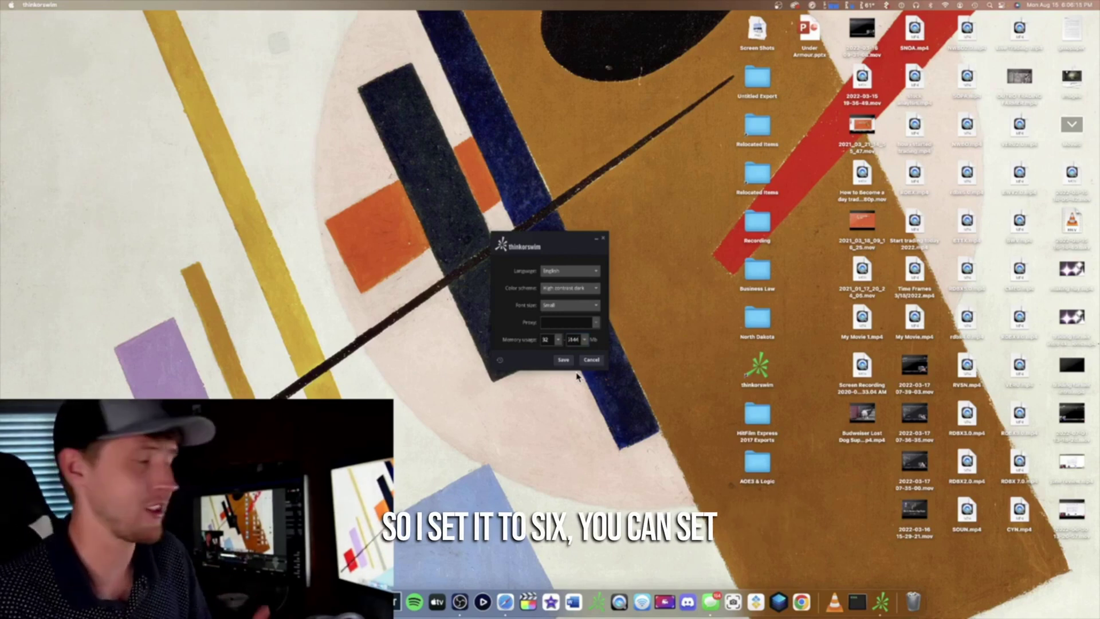
click(584, 340)
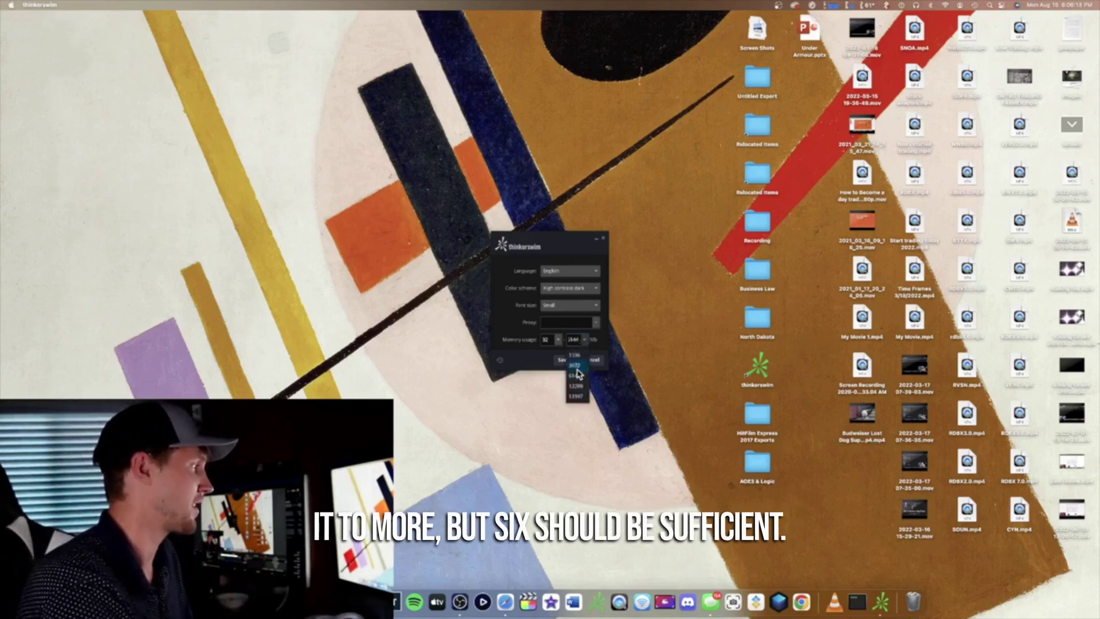
click(577, 375)
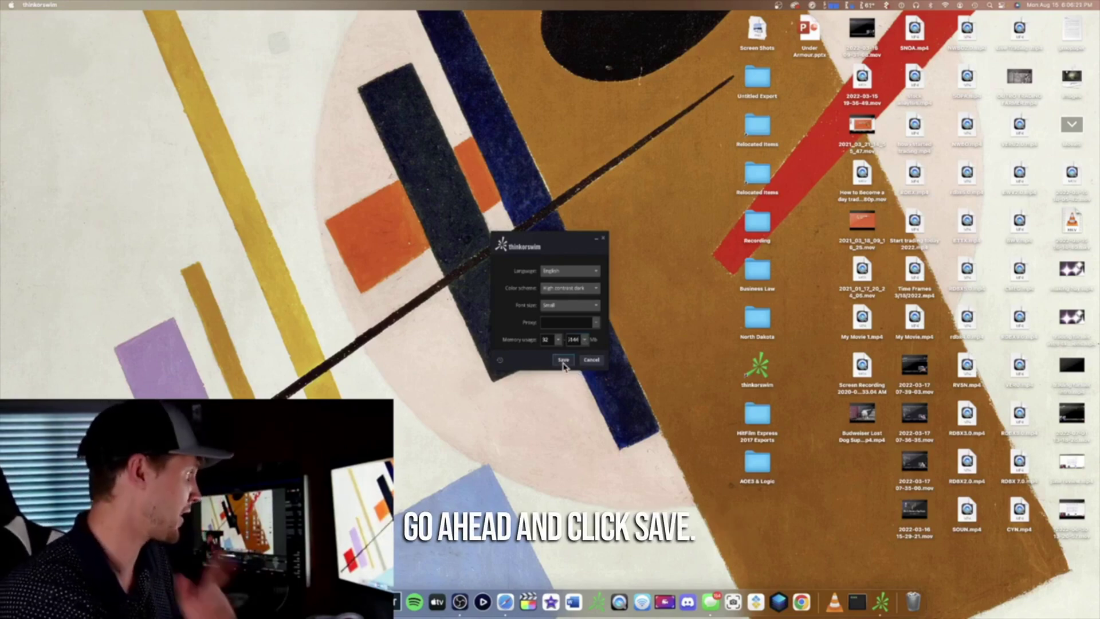
click(563, 360)
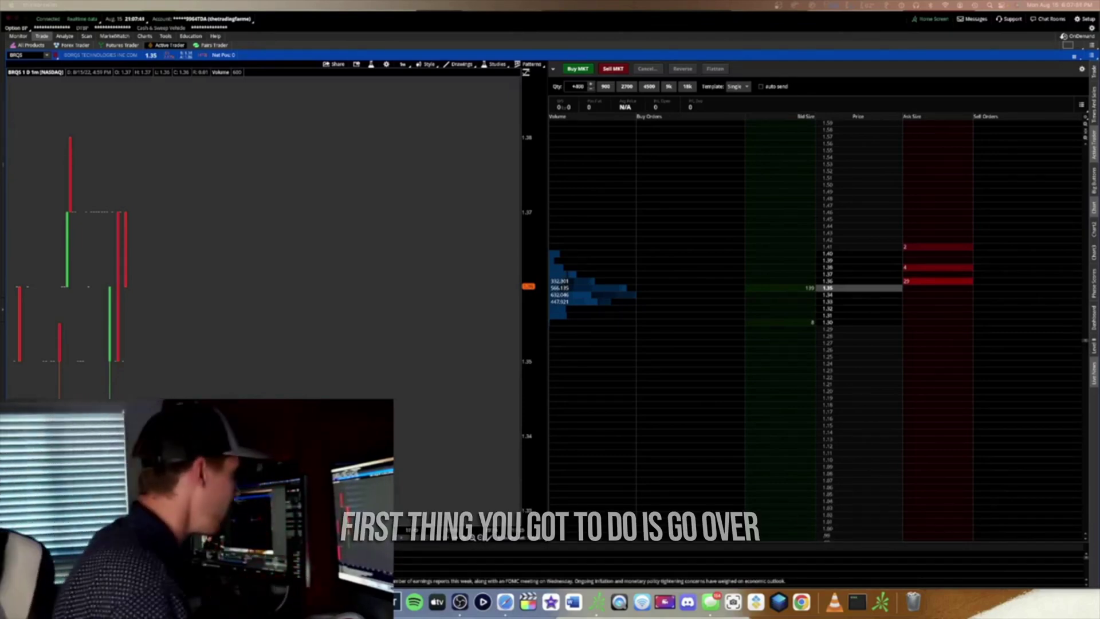
Step: Clear the BRQS symbol from the All Products trading page so that no stock is loaded there
click(39, 45)
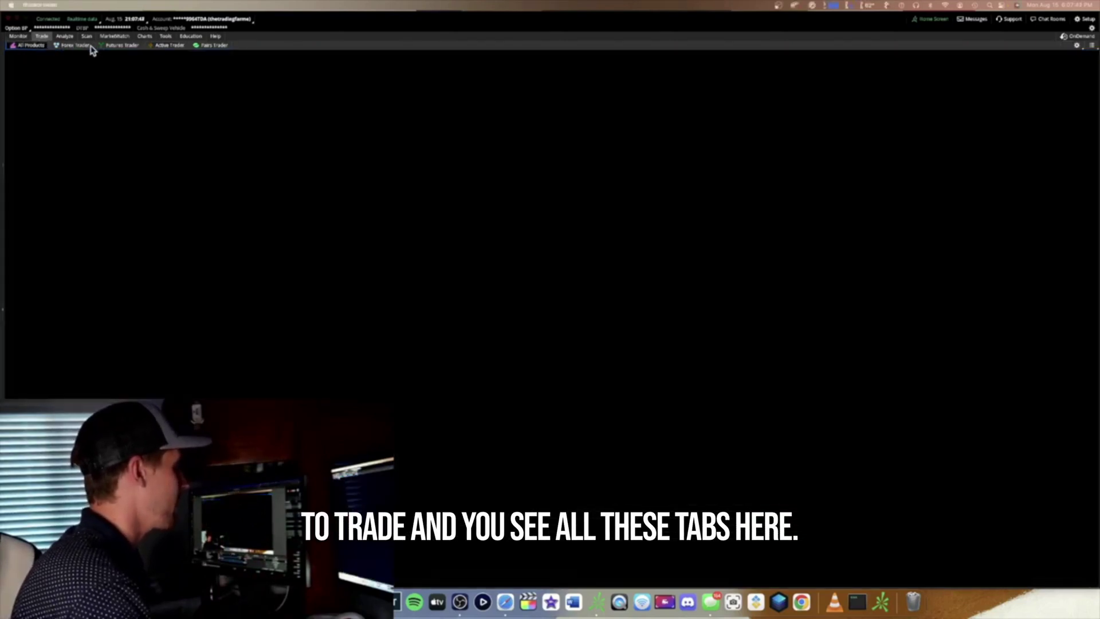
click(58, 45)
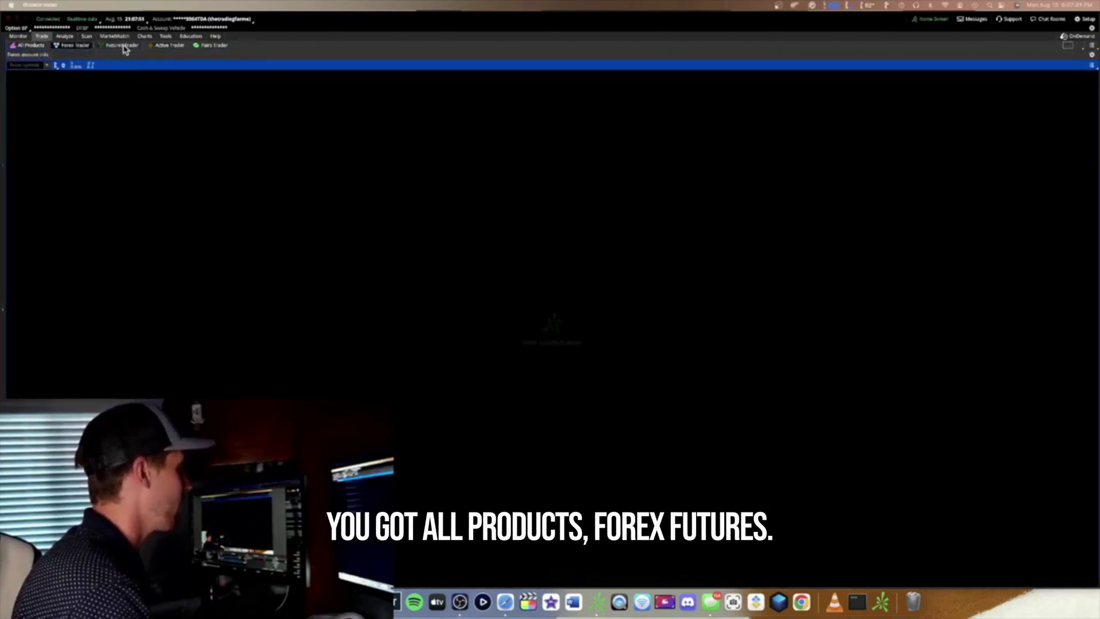
click(123, 46)
click(38, 47)
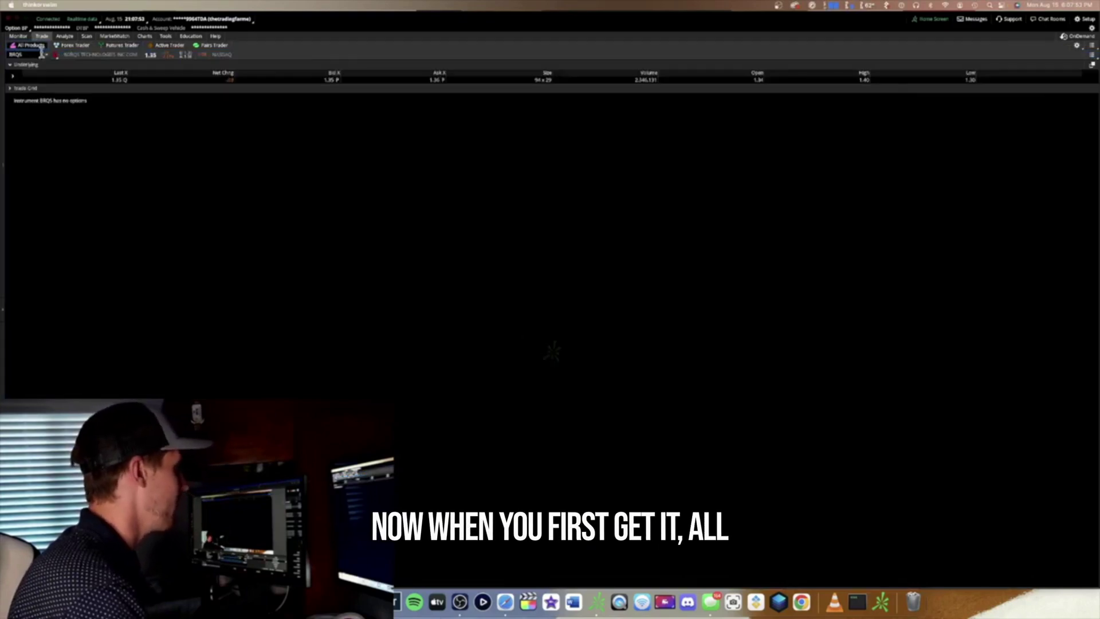
click(37, 54)
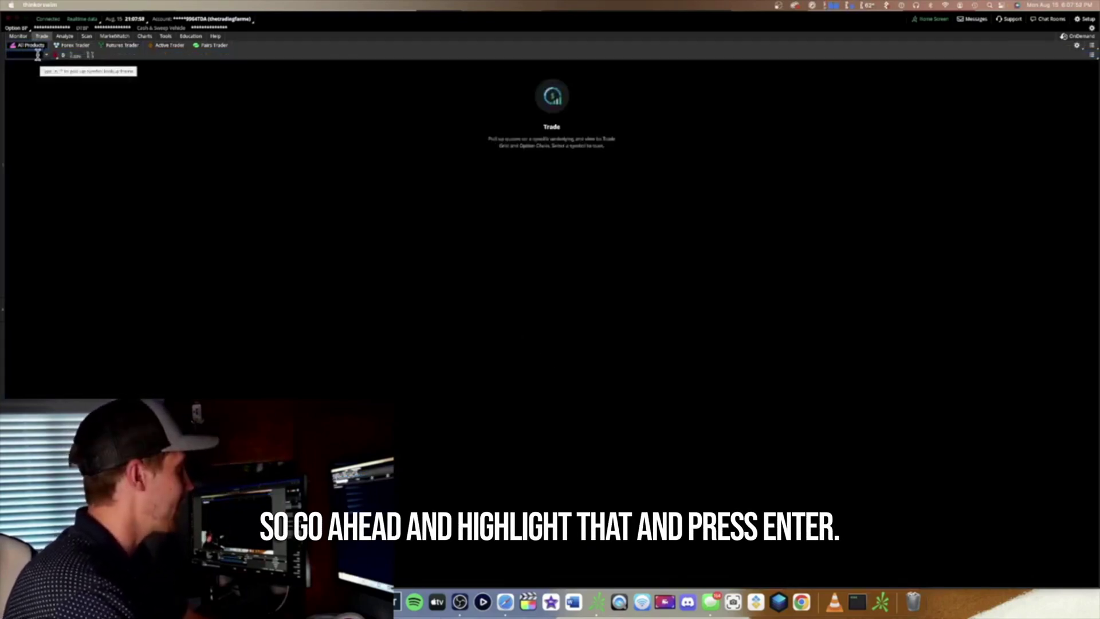
Step: Expand the Forex Trader layout into a grid of six cells, three across and two down
click(71, 44)
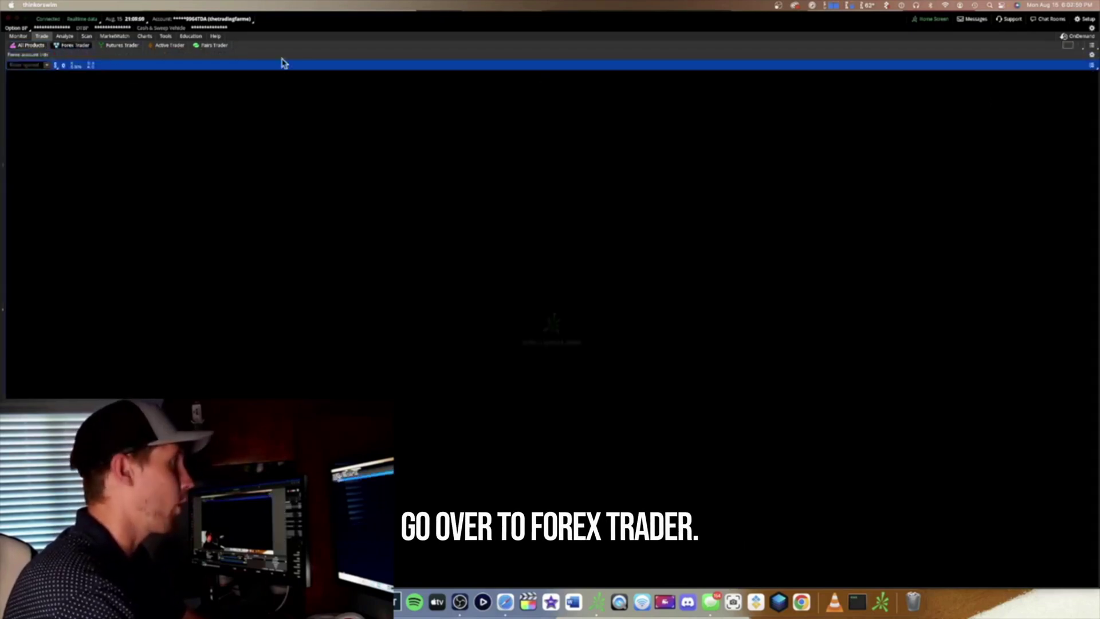
click(1068, 46)
click(1055, 115)
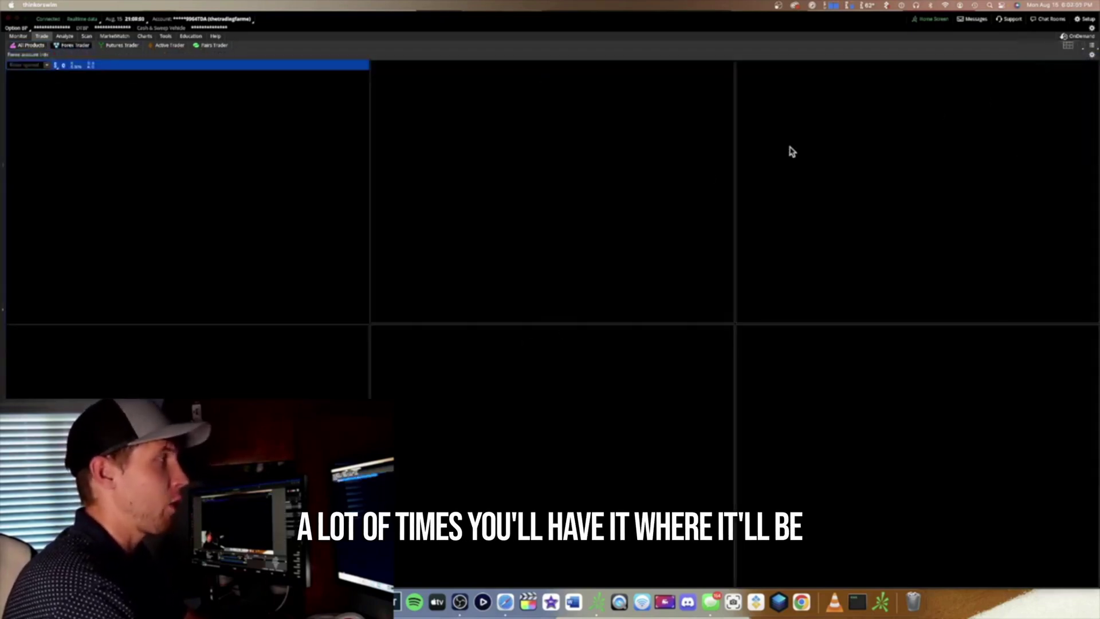
Step: Reduce the Forex Trader layout to a single cell and clear its symbol
click(1077, 50)
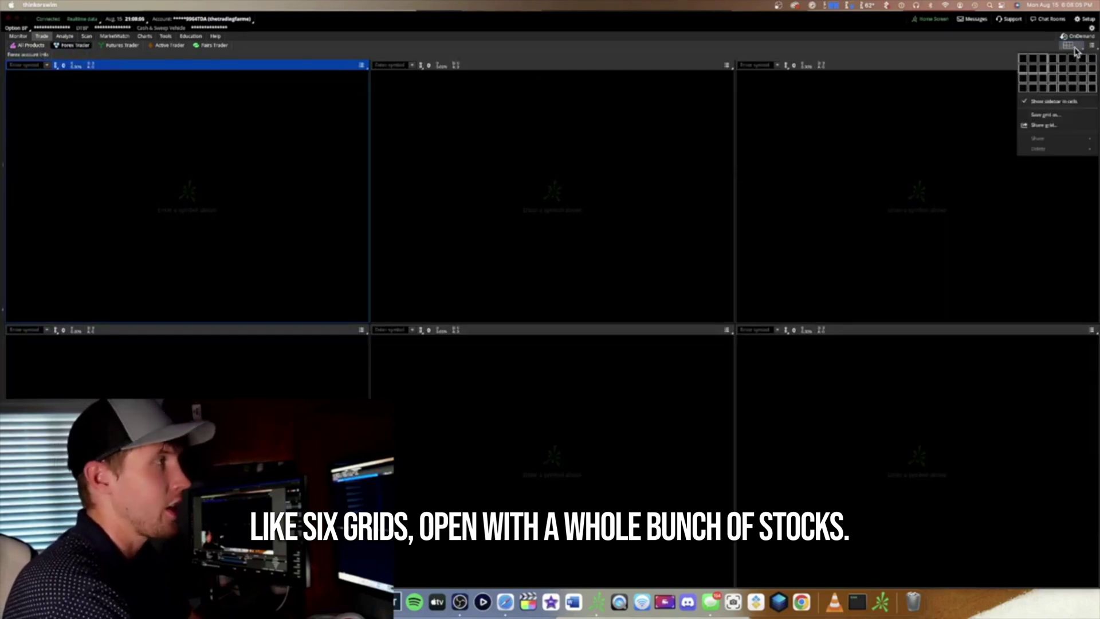
click(1024, 60)
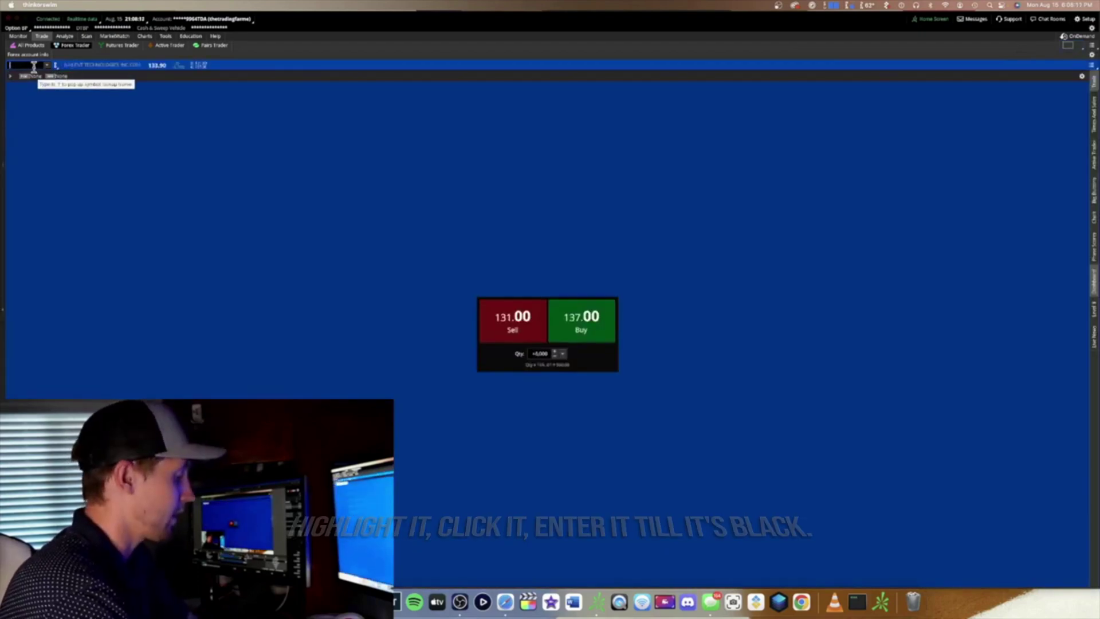
key(Return)
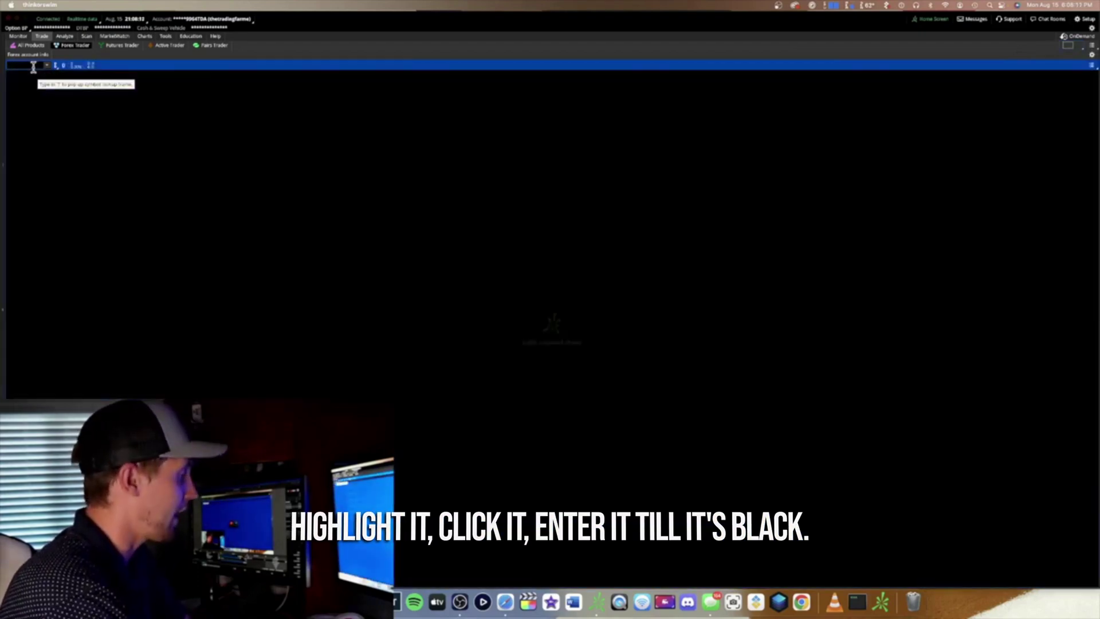
Step: Check the Futures Trader, Active Trader and Pairs Trader pages for loaded symbols
click(122, 50)
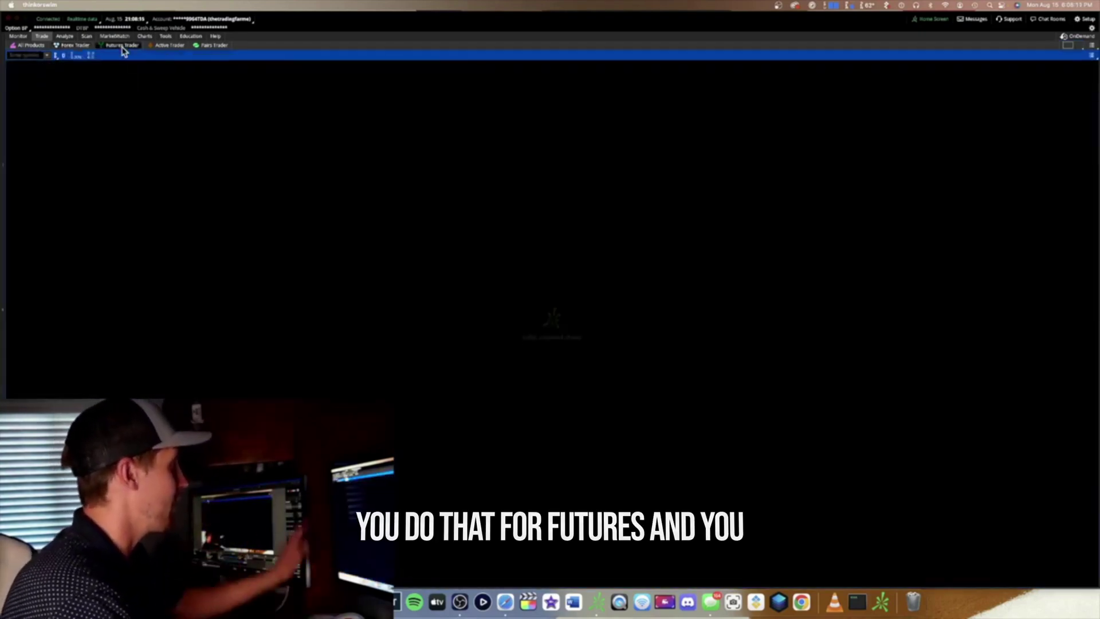
click(167, 49)
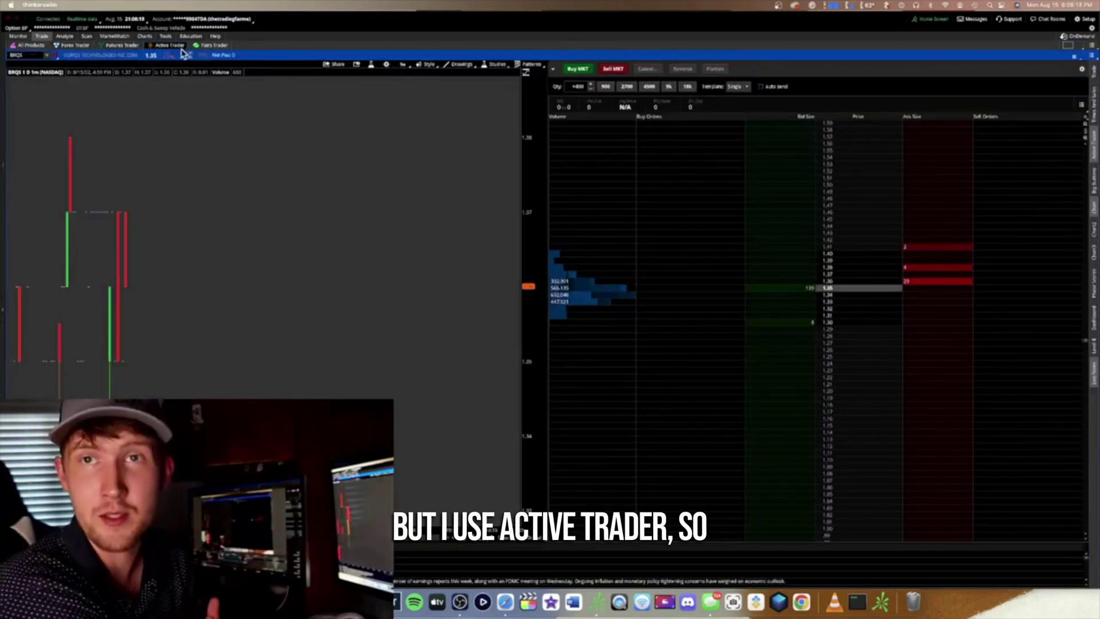
click(204, 47)
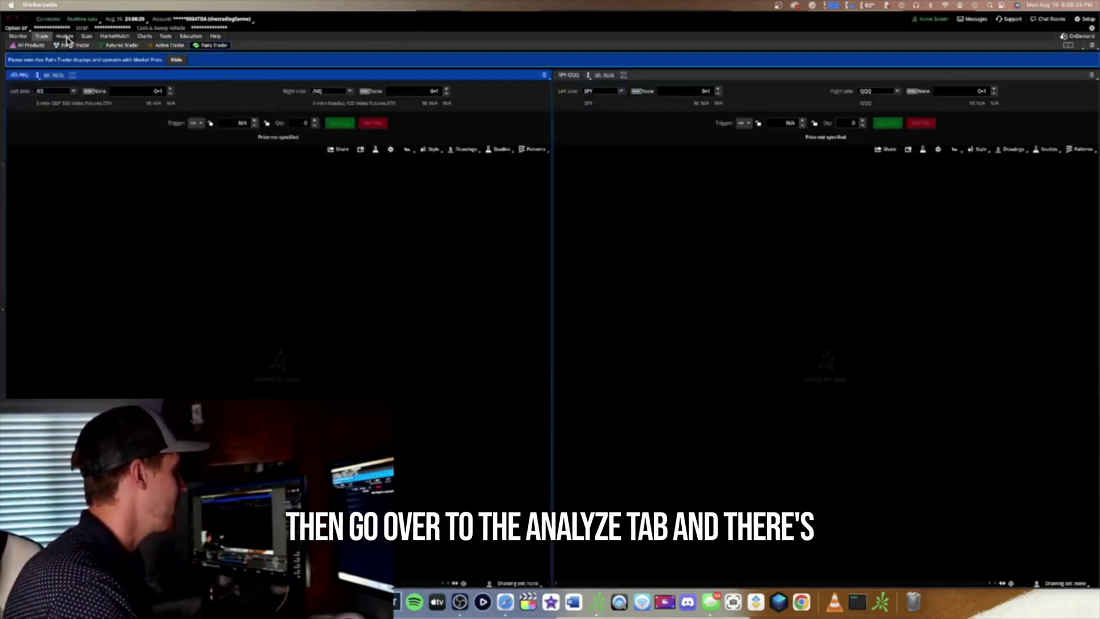
Step: Clear the BRQS symbol from the Risk Profile page of the Analyze section
click(64, 36)
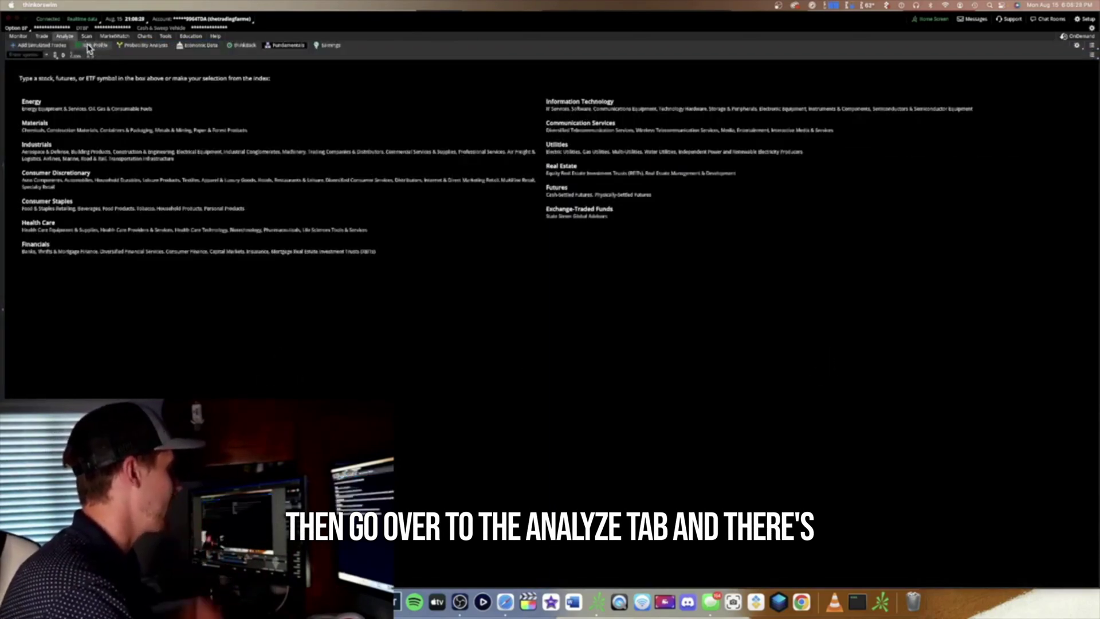
click(93, 46)
click(40, 53)
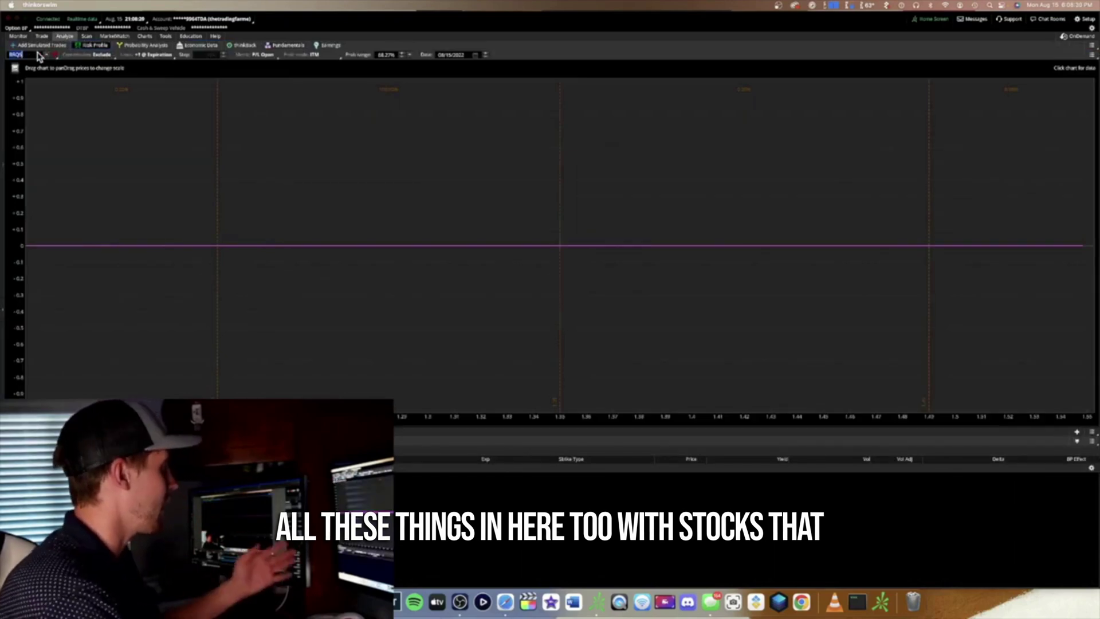
key(BackSpace)
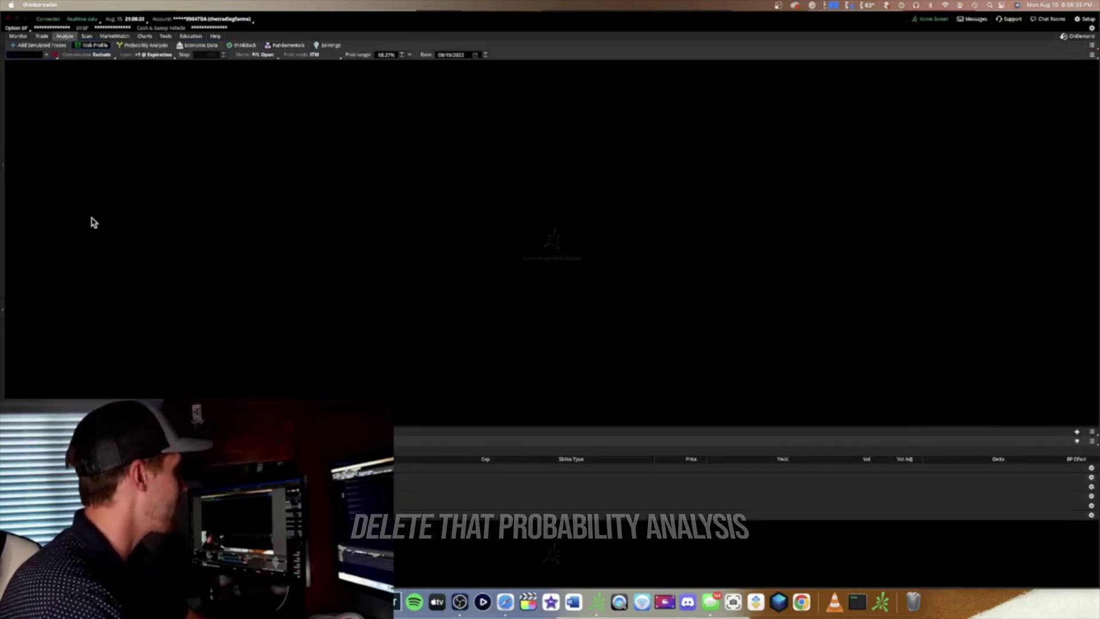
Step: Check the Probability Analysis, Economic Data, thinkBack and Fundamentals pages for loaded symbols
click(127, 48)
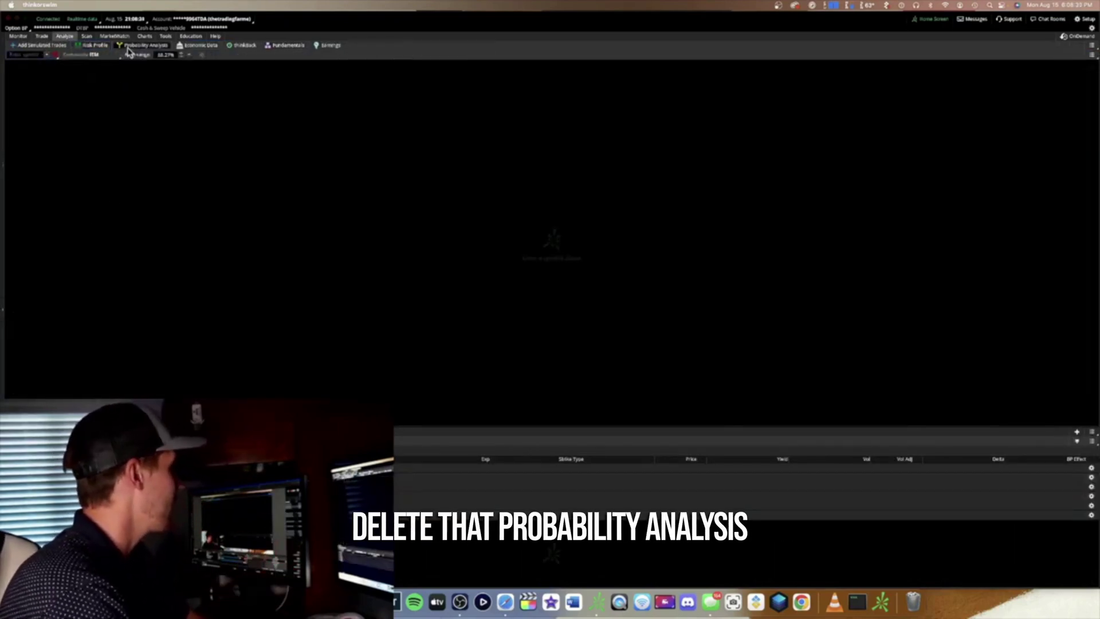
click(217, 46)
click(245, 45)
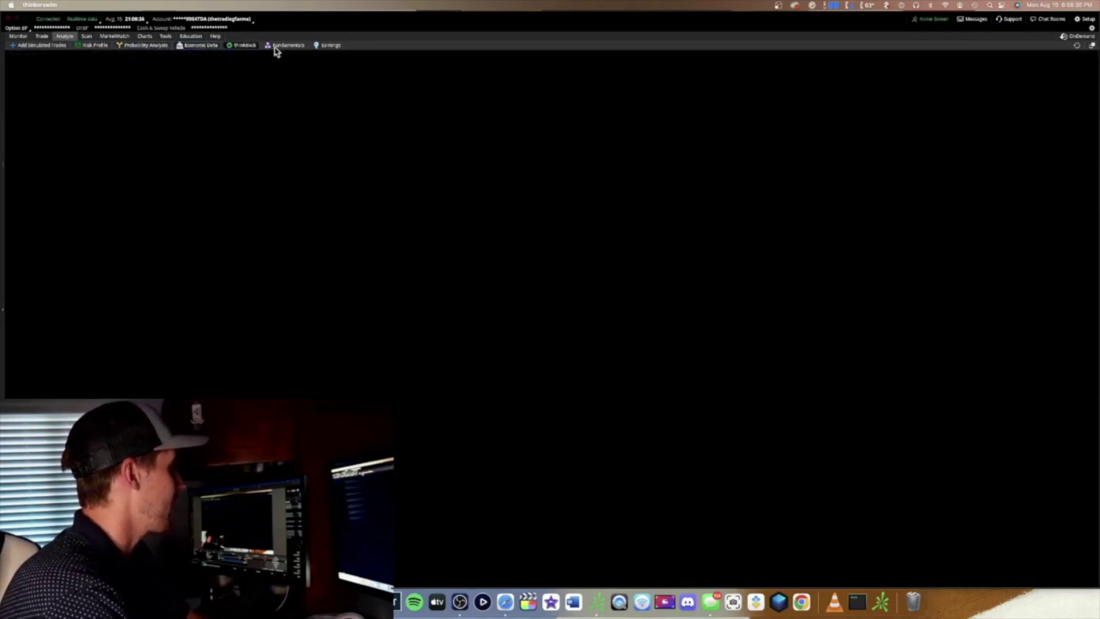
click(287, 46)
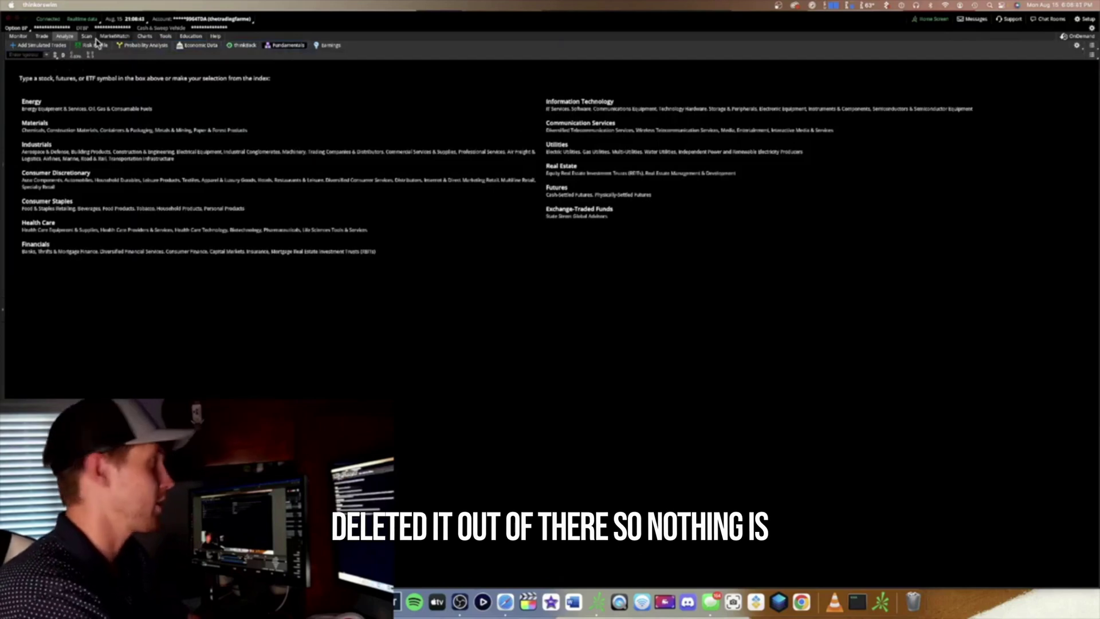
Step: Run Collect Garbage from the System page of the Help section to free memory
mouse_move(96, 41)
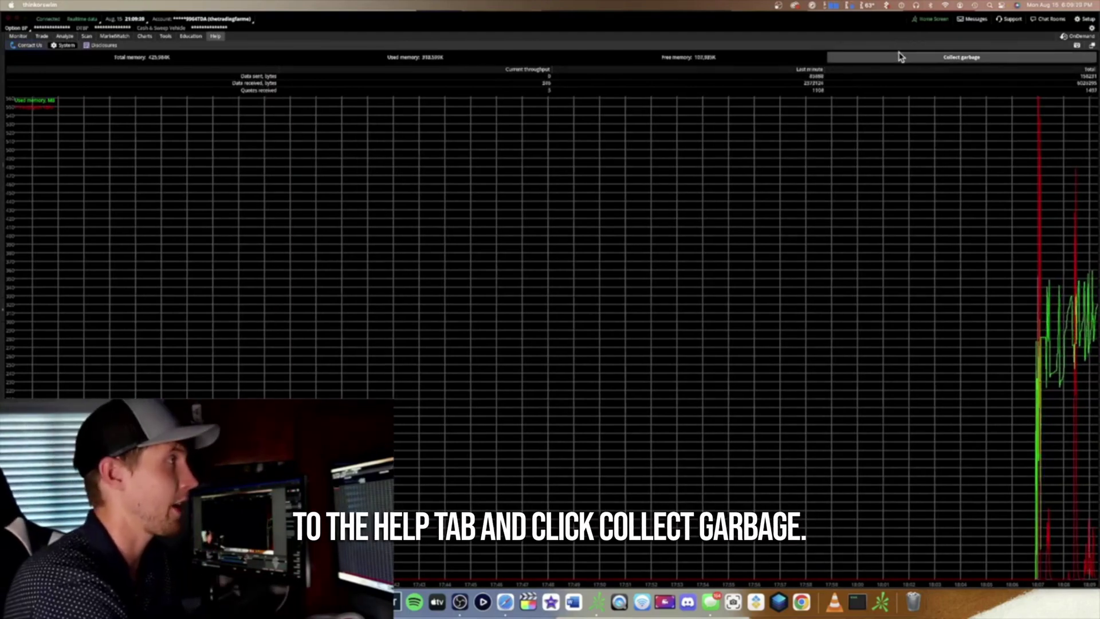
click(898, 57)
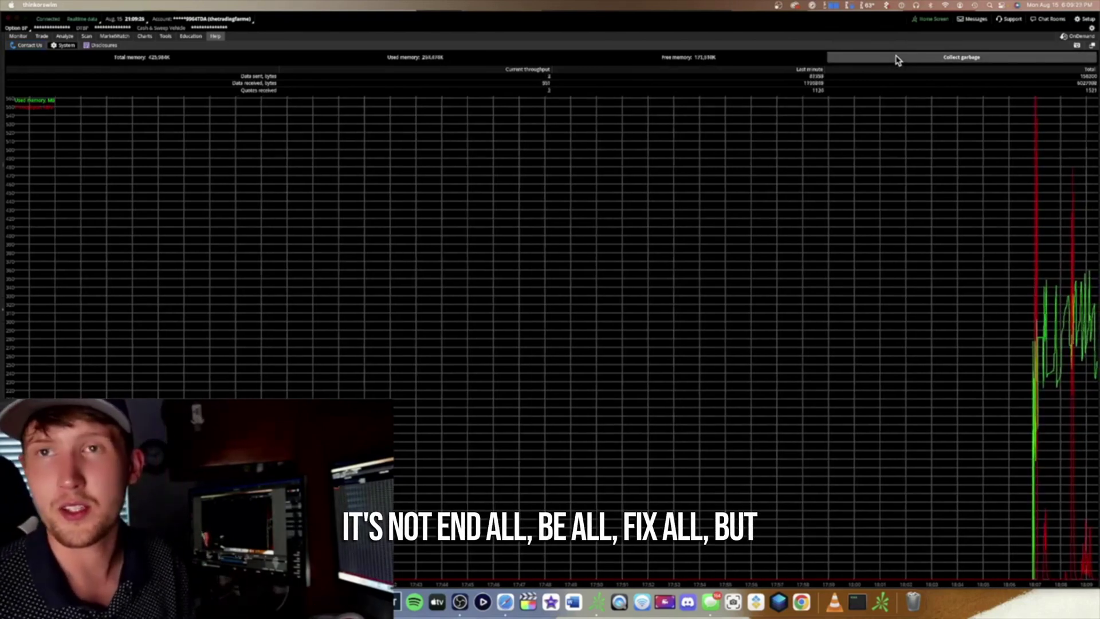
click(897, 60)
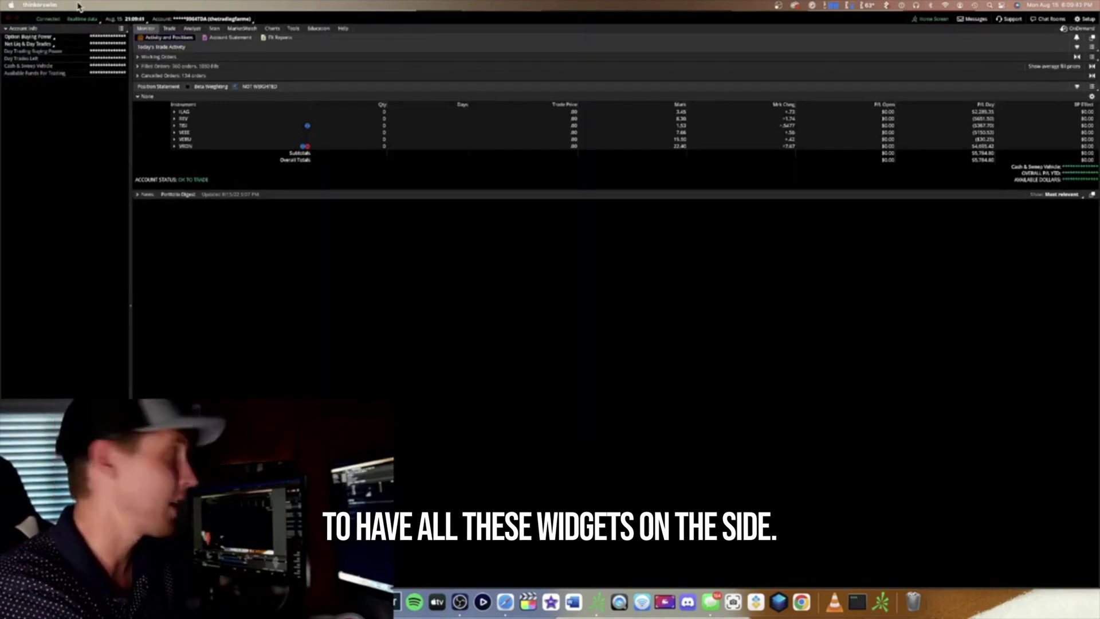
Step: Add a Level II gadget below Account Info in the sidebar and load the symbol A in it
click(121, 28)
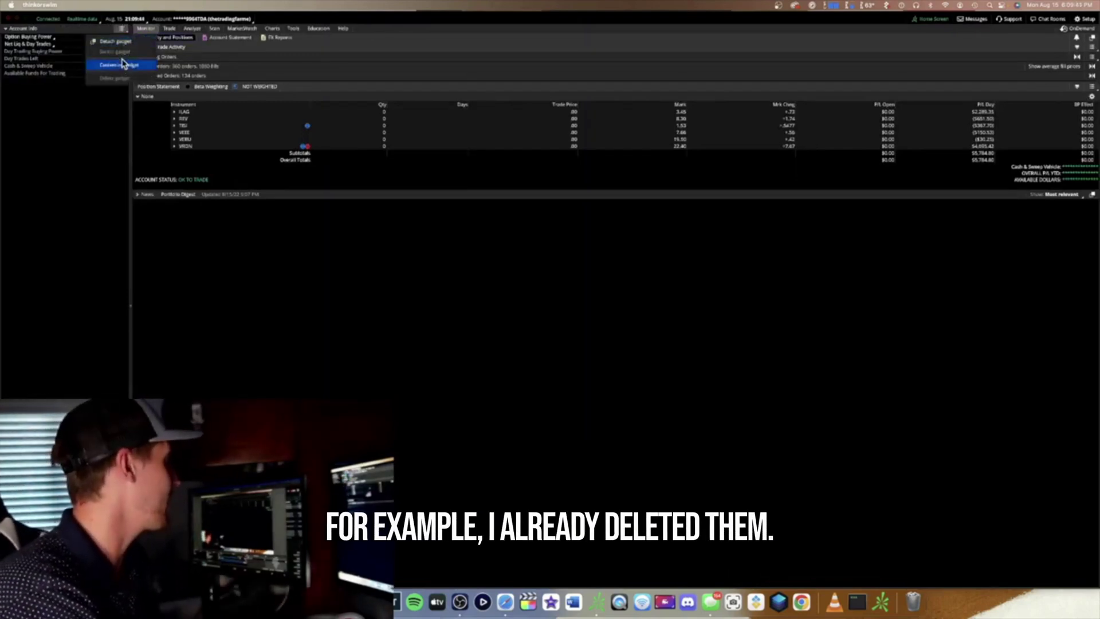
click(88, 231)
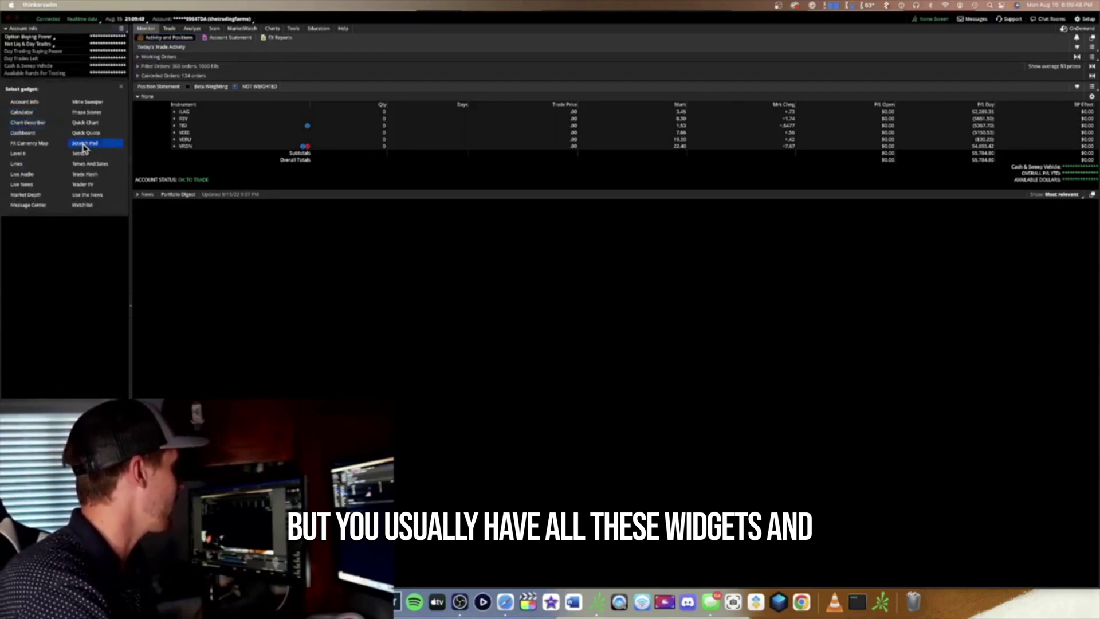
click(17, 154)
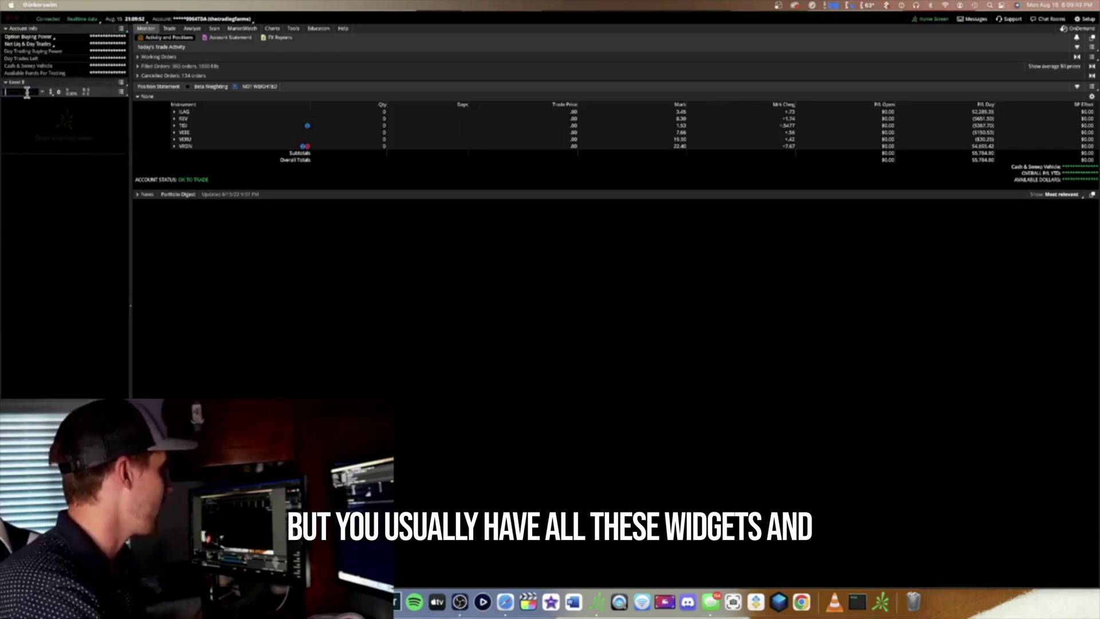
text(A)
key(Return)
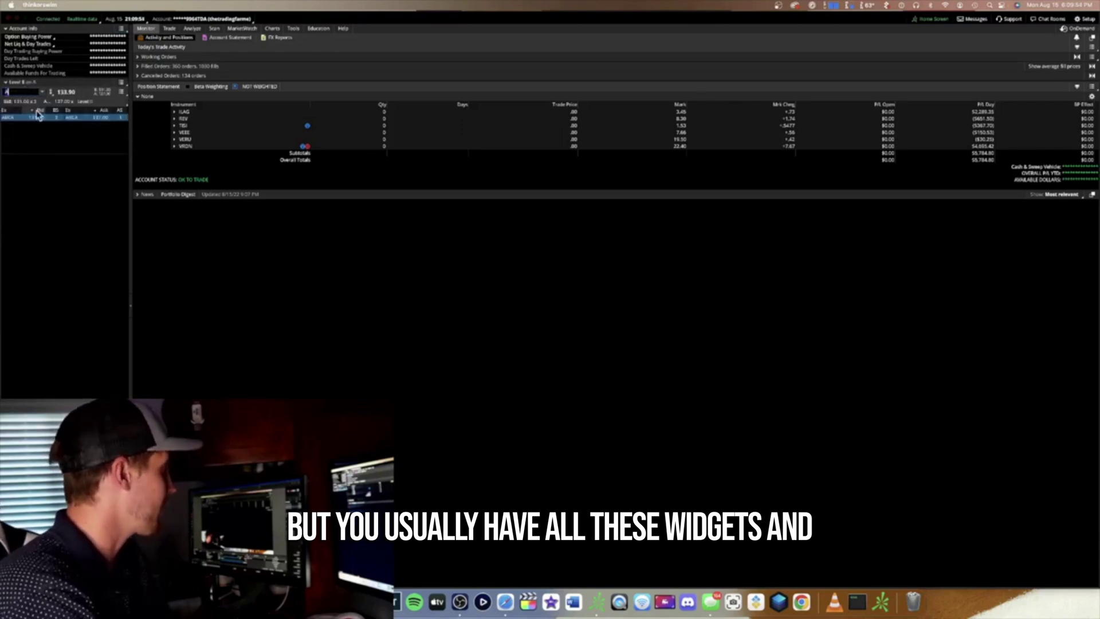
Step: Delete the Level II gadget from the sidebar and collapse the sidebar
click(123, 84)
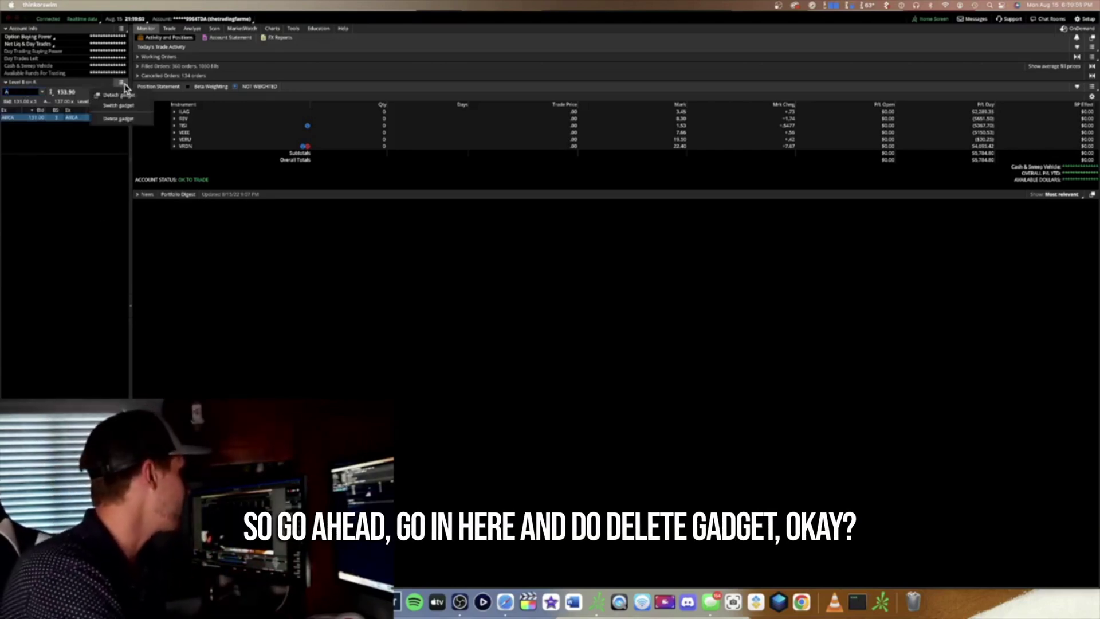
click(121, 120)
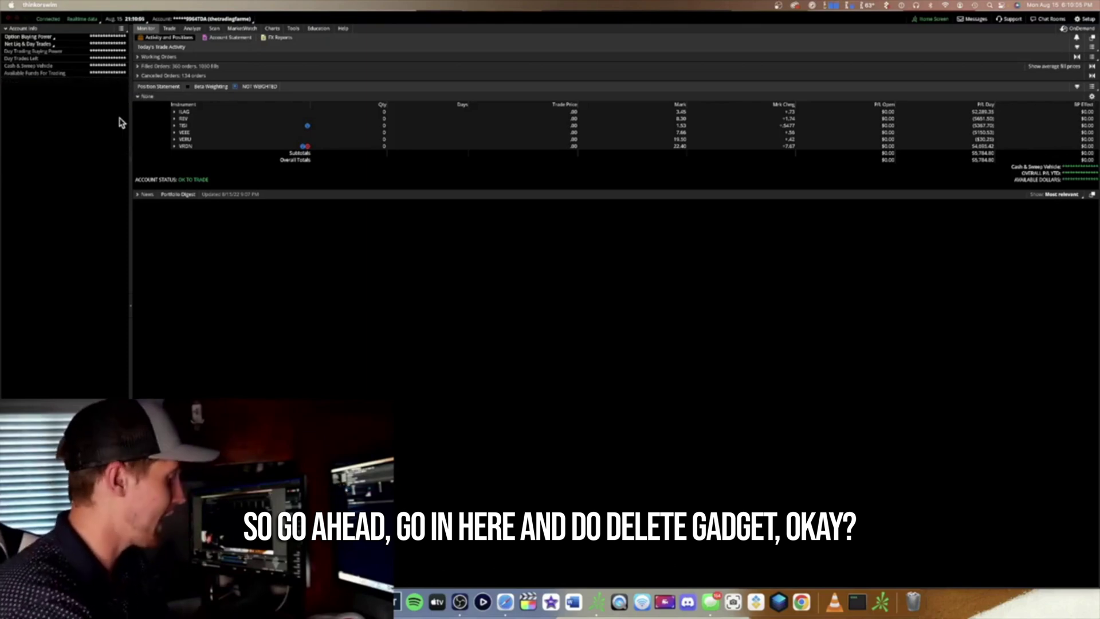
click(131, 312)
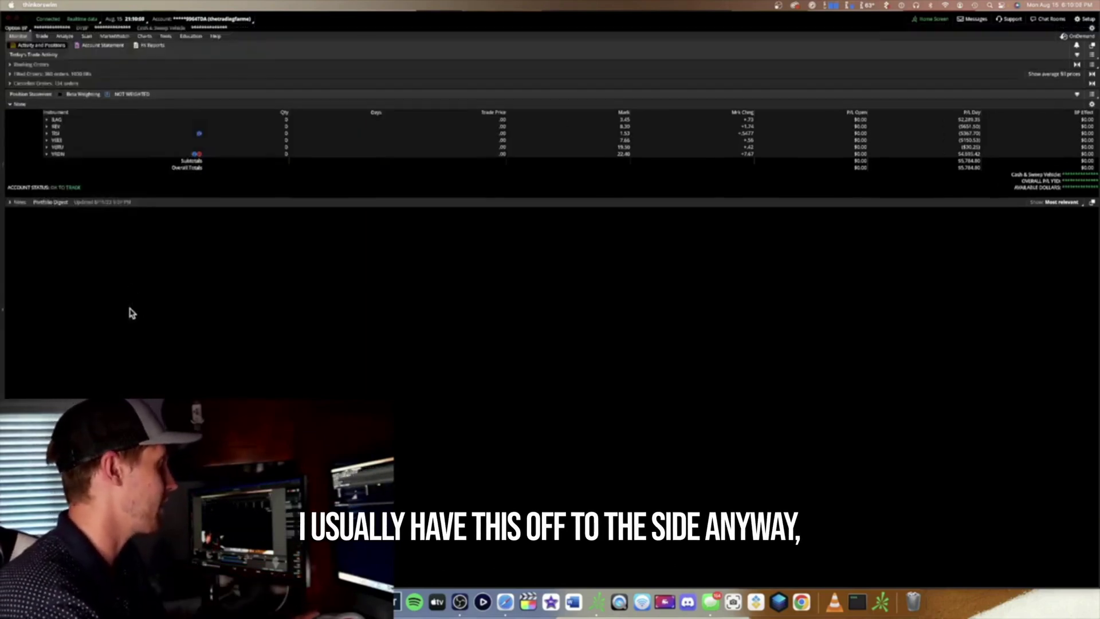
click(5, 312)
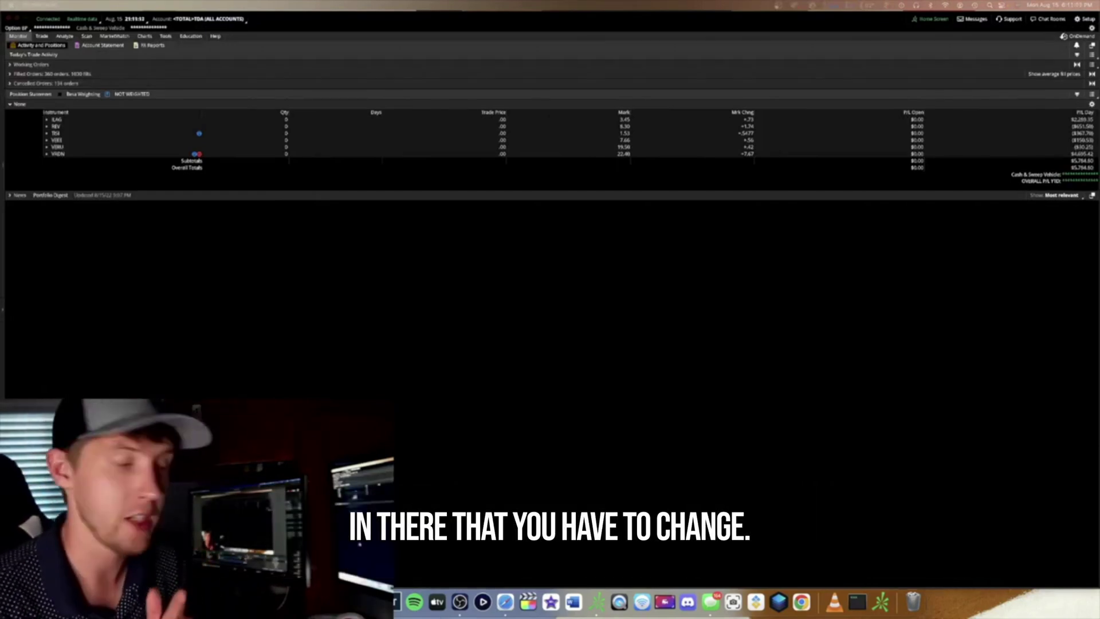
Step: Set the quote speed to Real-time (no delay) in the System section of the application settings
click(1084, 20)
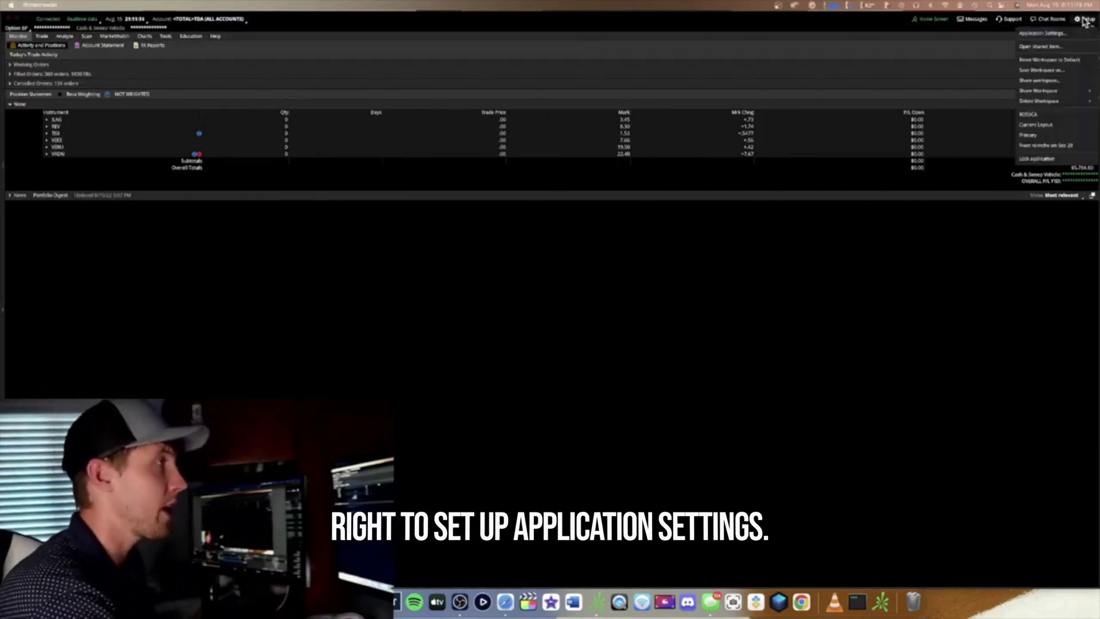
click(1053, 34)
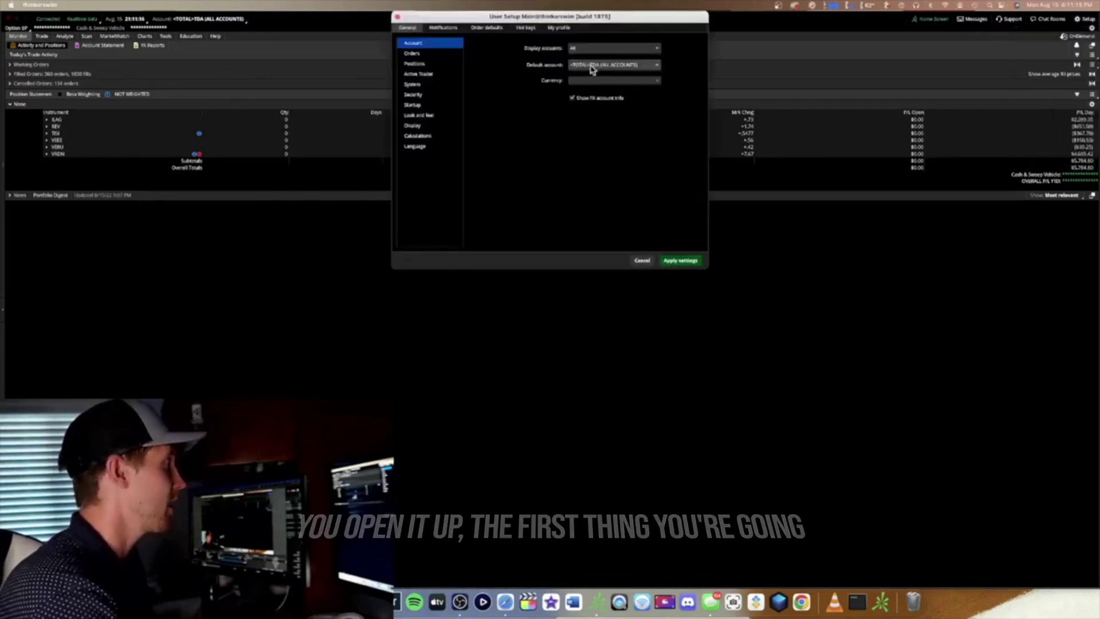
click(421, 85)
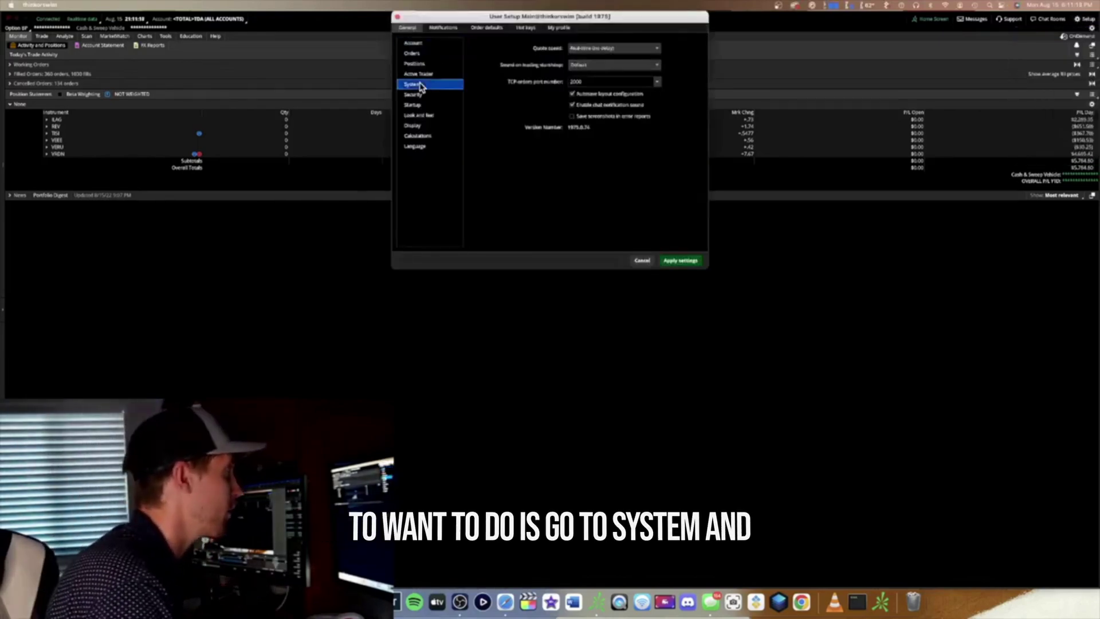
click(590, 48)
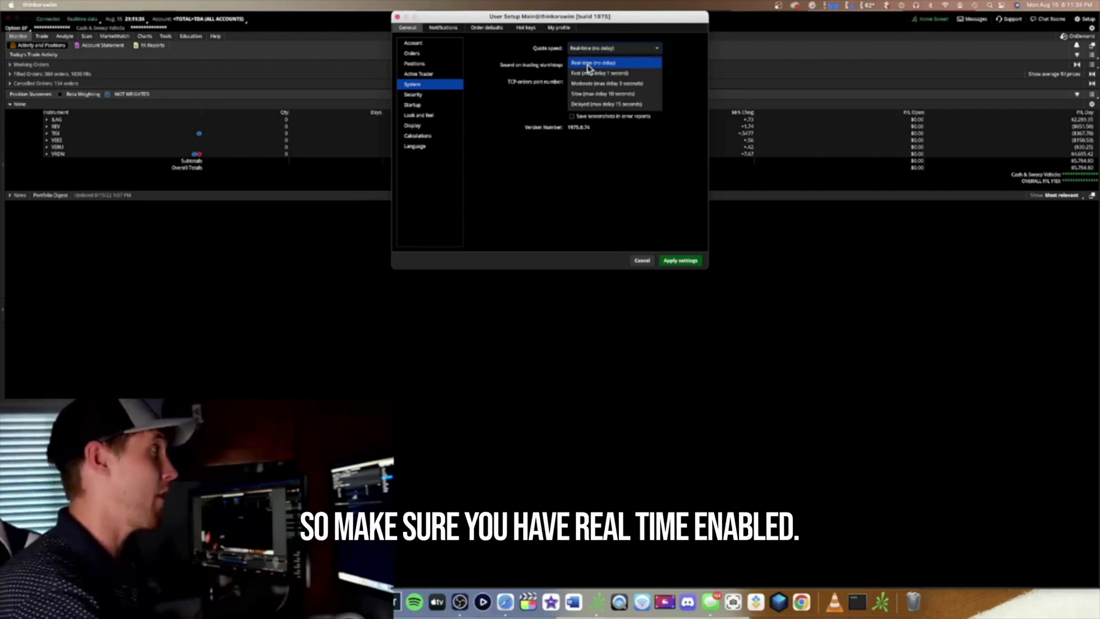
click(588, 65)
Step: Set the Active Trader order submission rate limit to 3 ms and the price ladder autocenter interval to 3 seconds
click(421, 74)
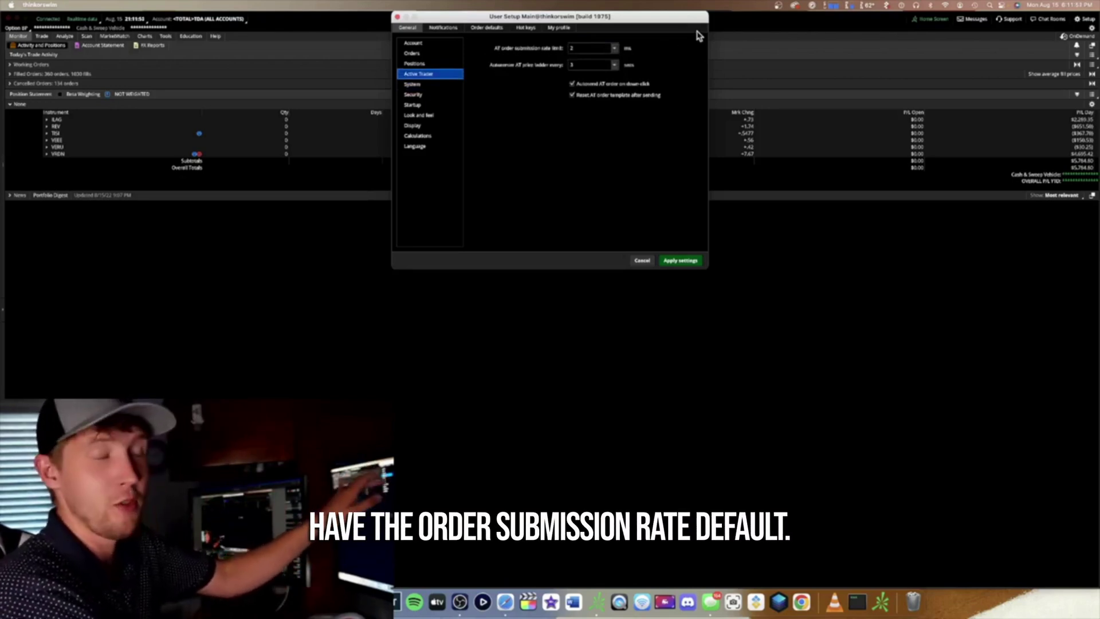
click(615, 48)
click(594, 86)
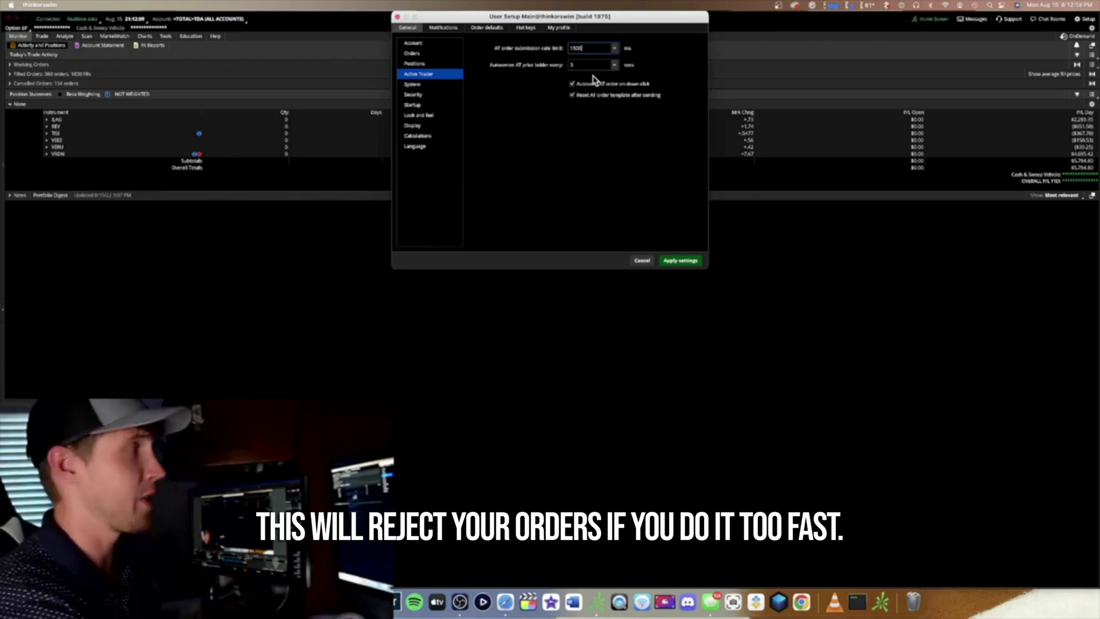
click(614, 48)
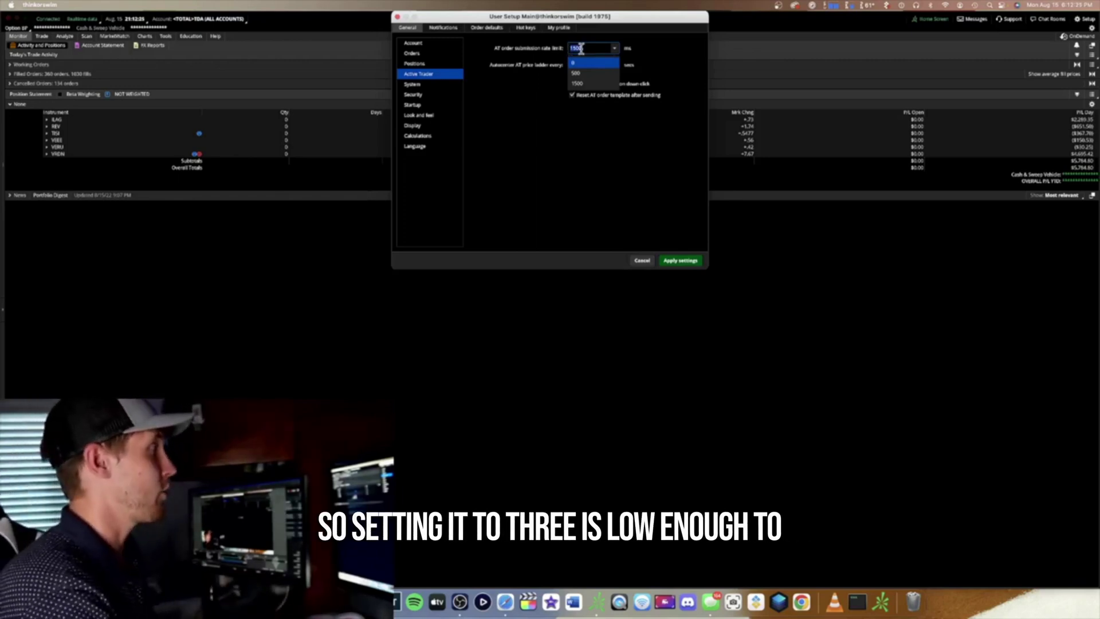
text(3)
click(599, 118)
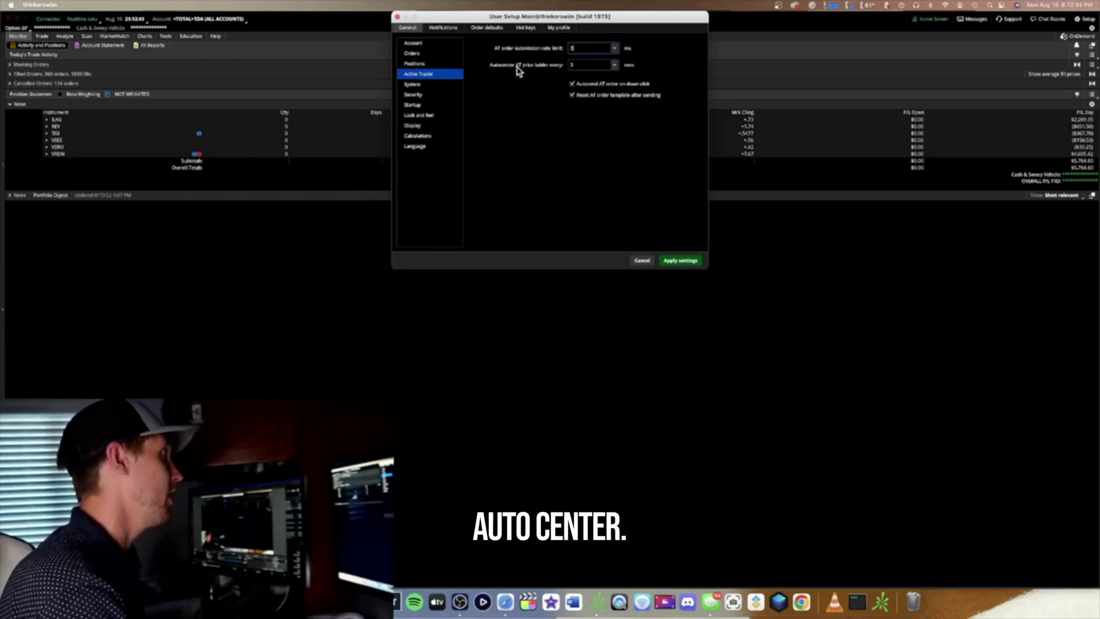
click(615, 66)
click(597, 85)
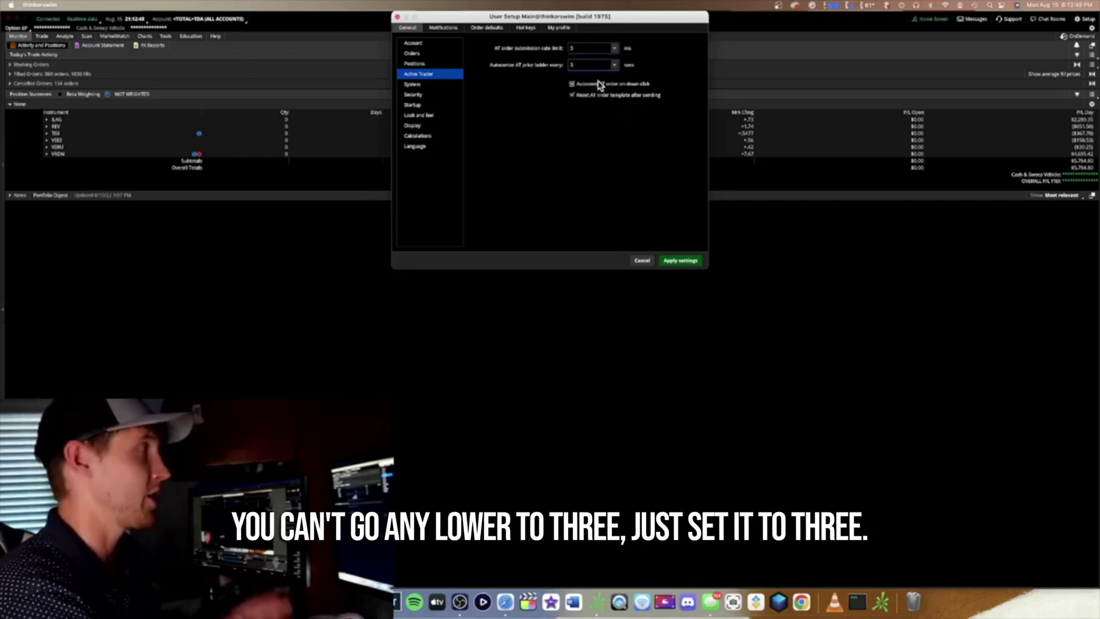
Step: Review the Startup, Look and Feel, Display, Calculations, Language, Orders, Account and Positions settings, including the available color schemes
click(412, 106)
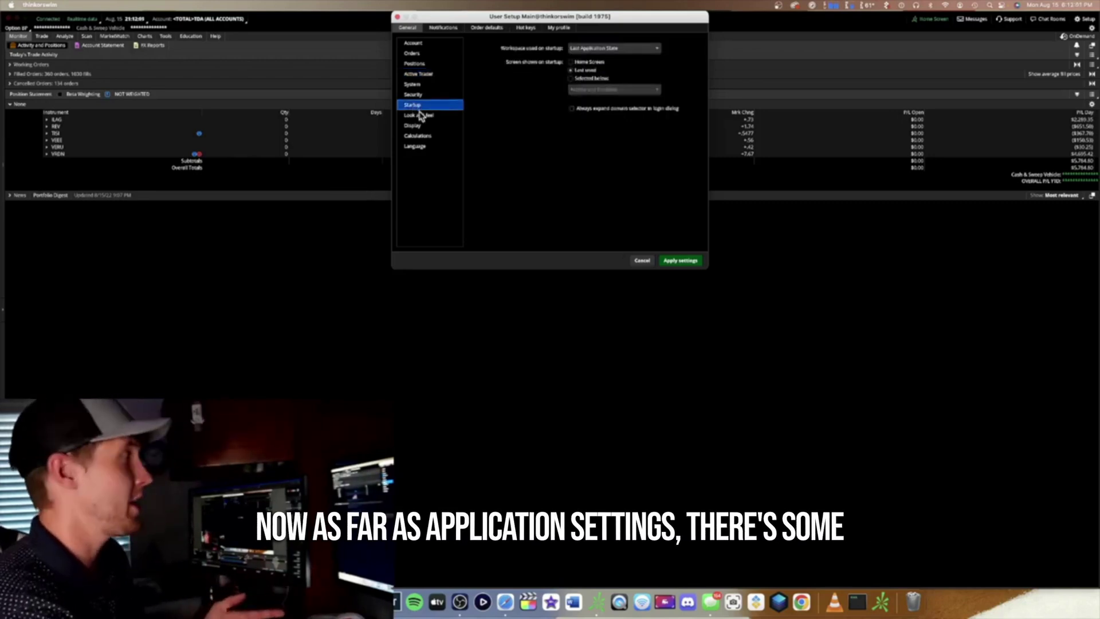
click(422, 115)
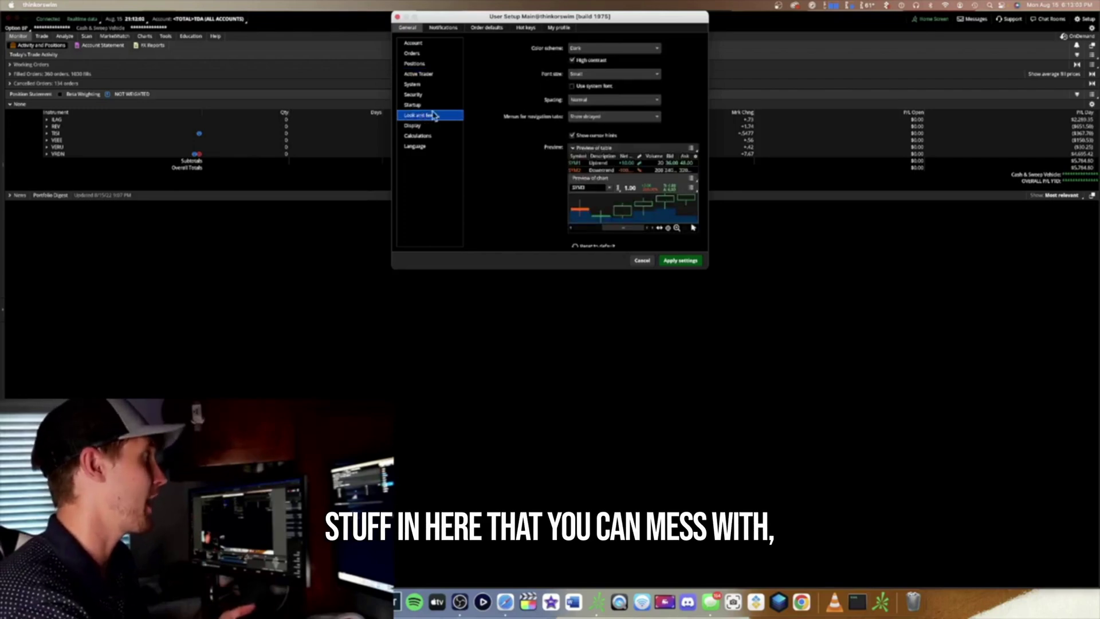
click(579, 49)
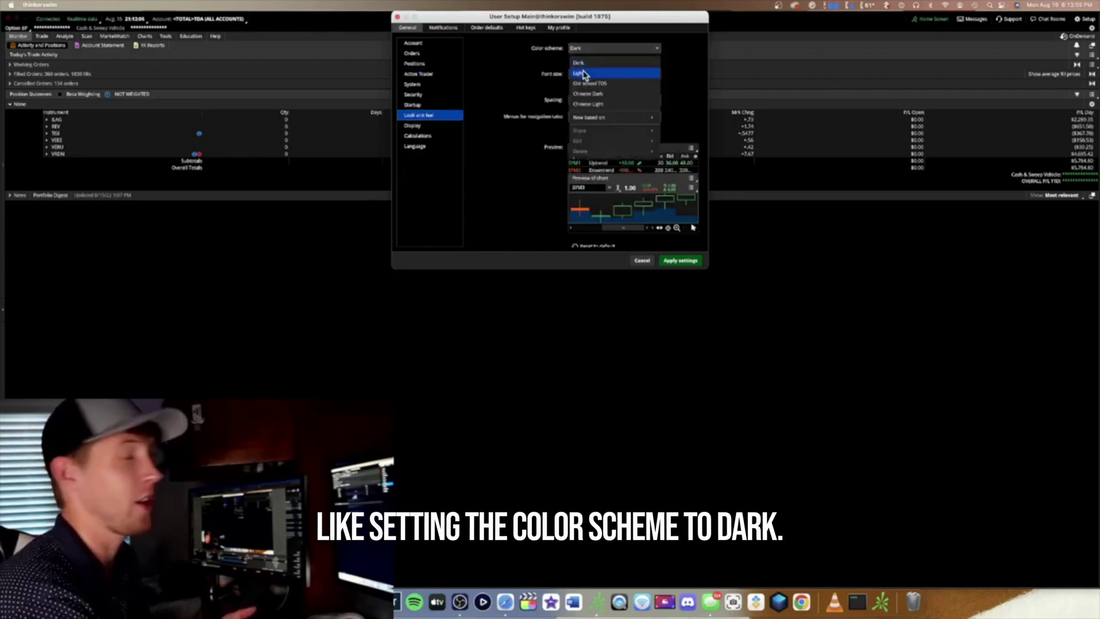
click(497, 65)
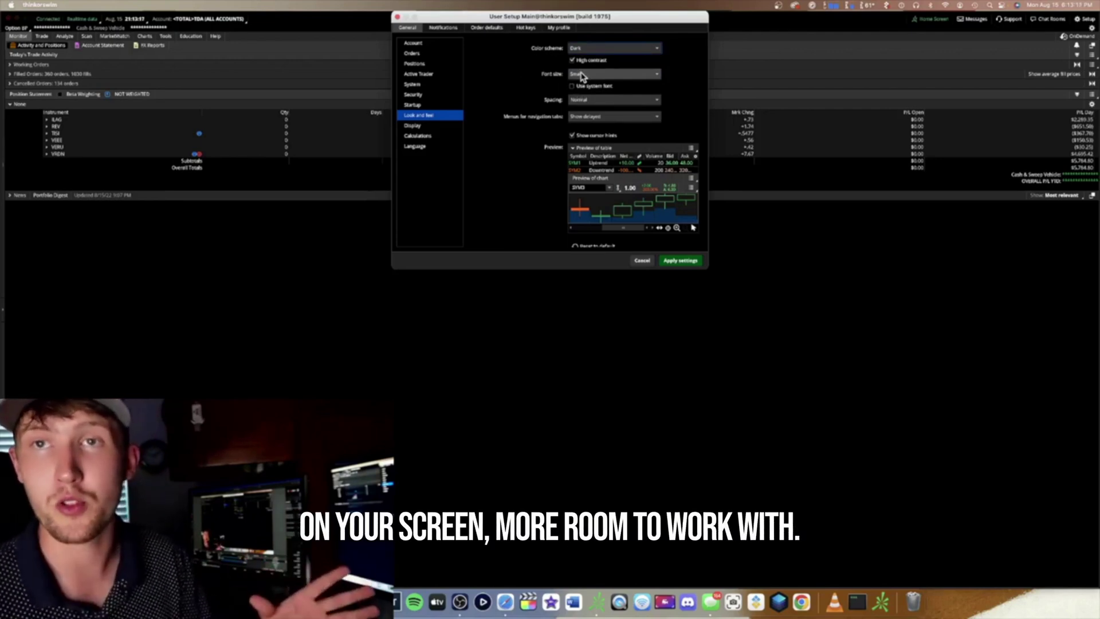
click(420, 127)
click(420, 134)
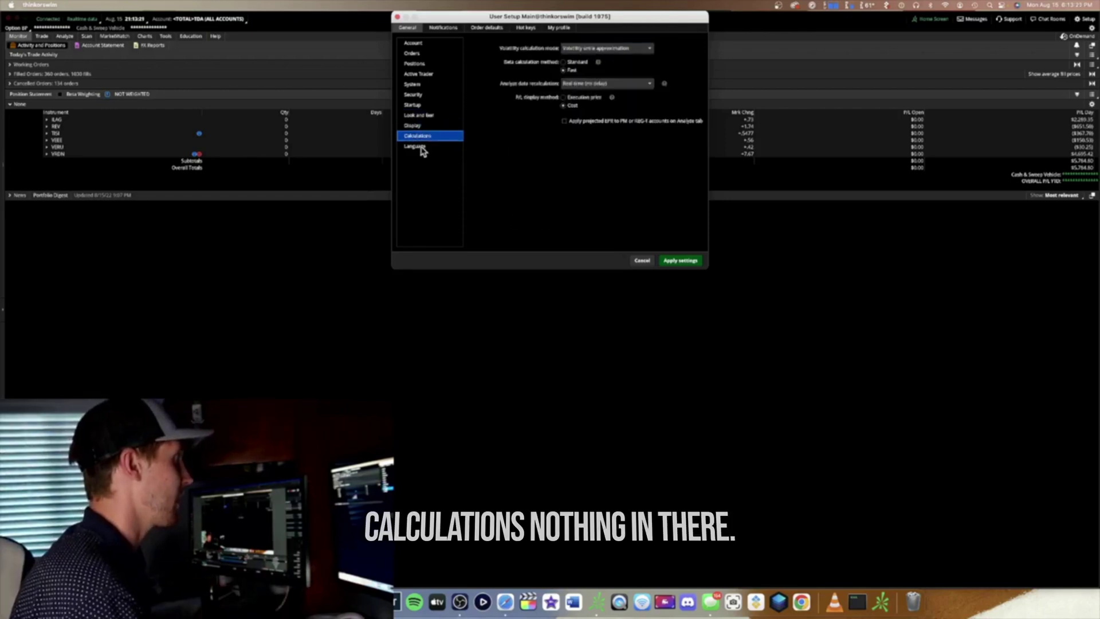
click(422, 147)
click(424, 137)
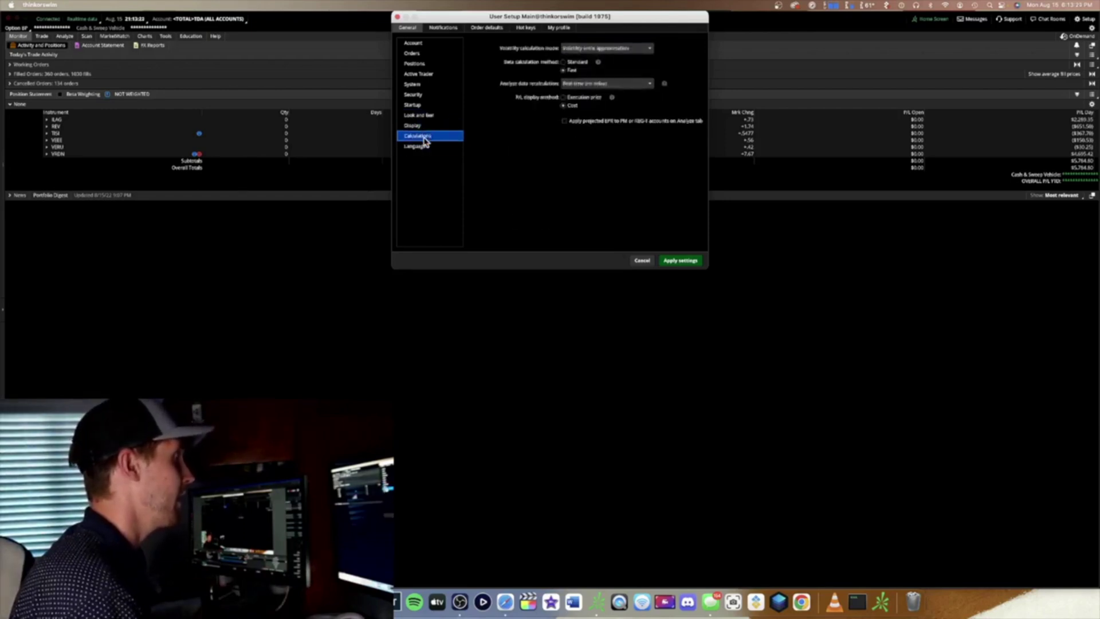
click(418, 53)
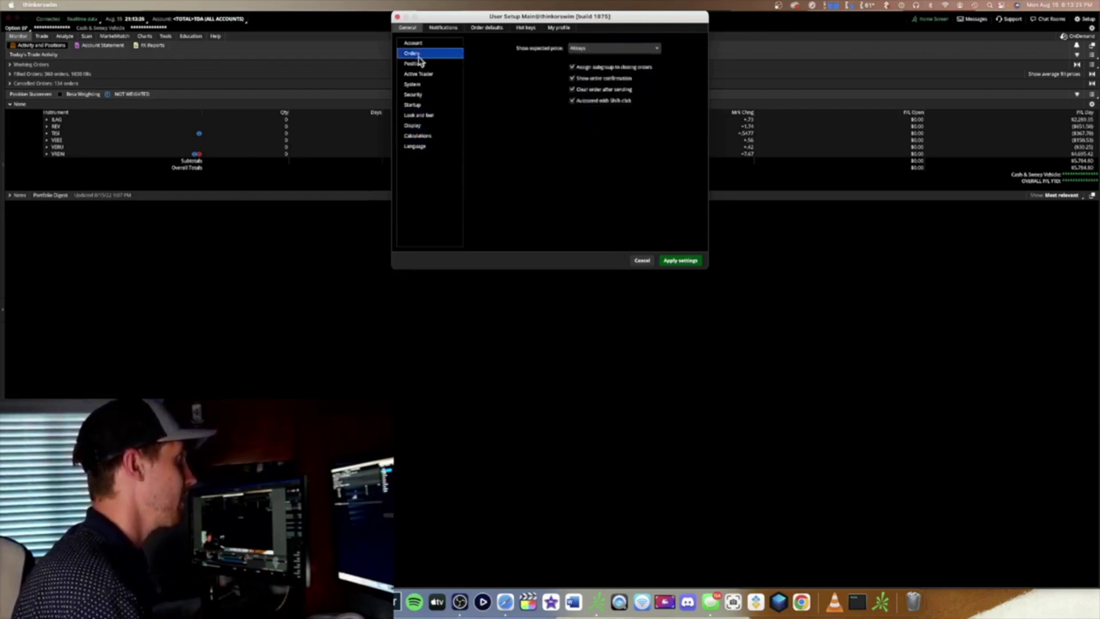
click(423, 44)
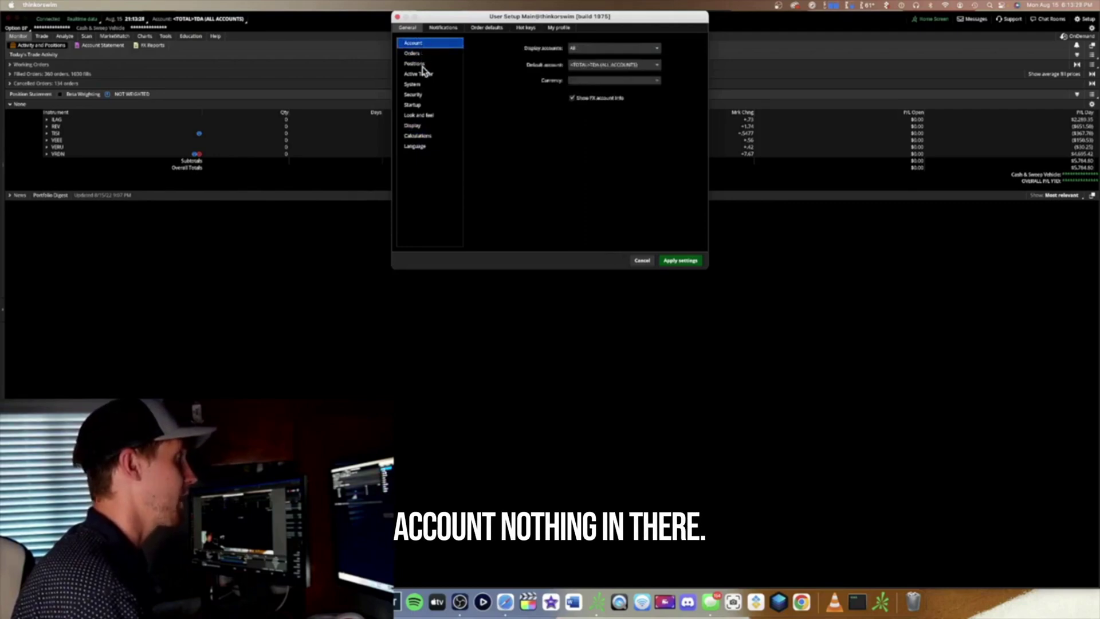
click(422, 63)
Step: Examine the hot key settings for Active Trader functions, including the sell market and Cancel All shortcuts
click(526, 28)
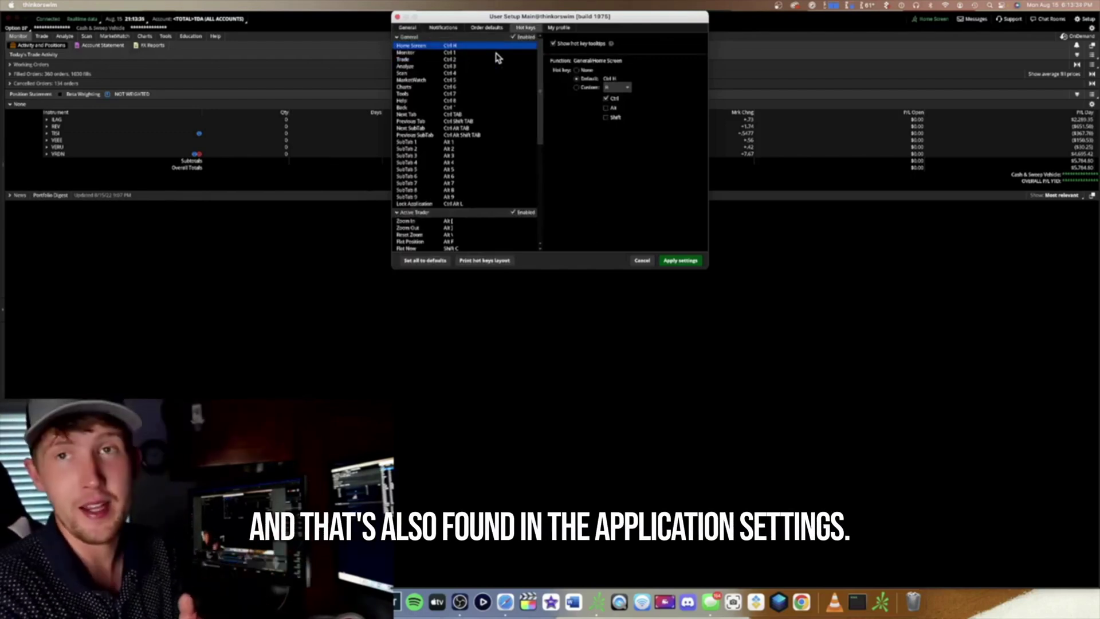
scroll(497, 63, down, 5)
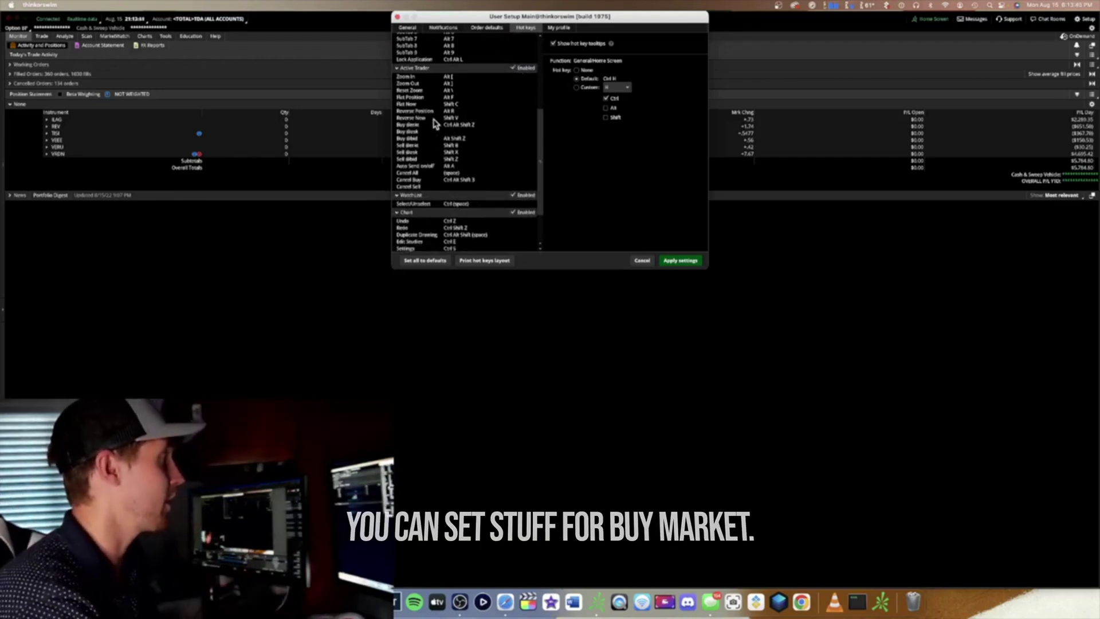
click(425, 146)
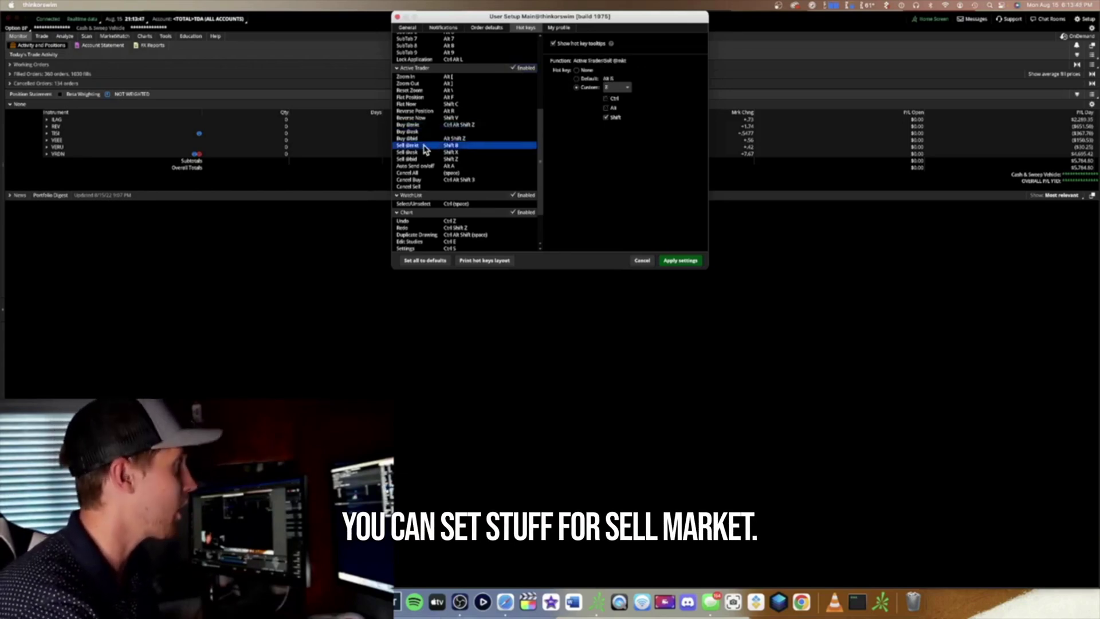
click(421, 173)
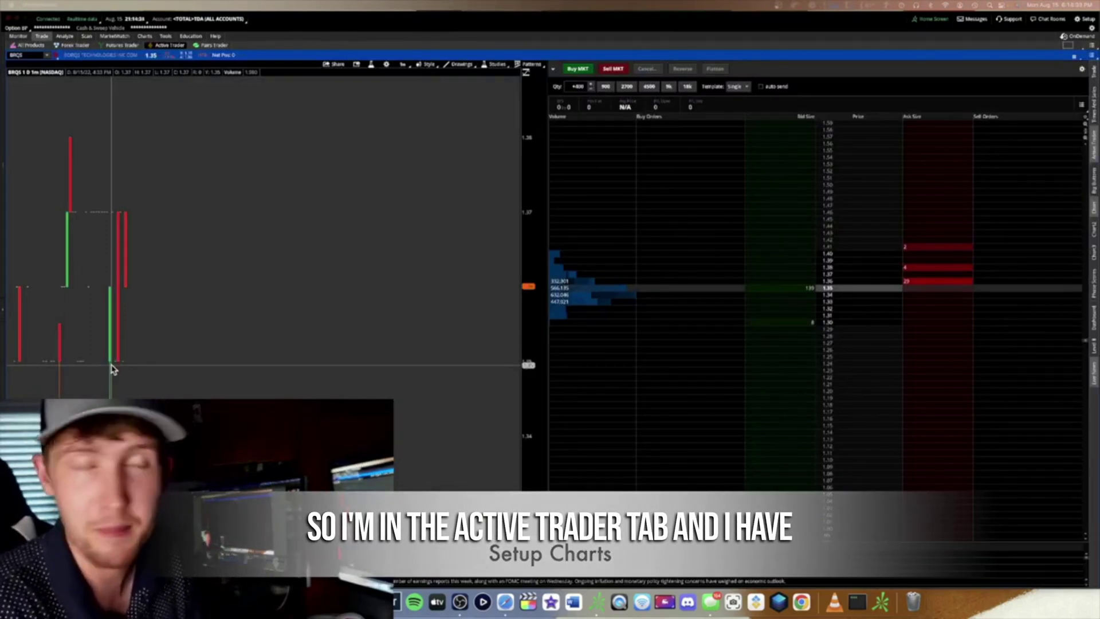
Step: Show the Time and Sales and Level II gadgets alongside the BRQS chart and ladder on the Active Trader page
drag(112, 369, 150, 308)
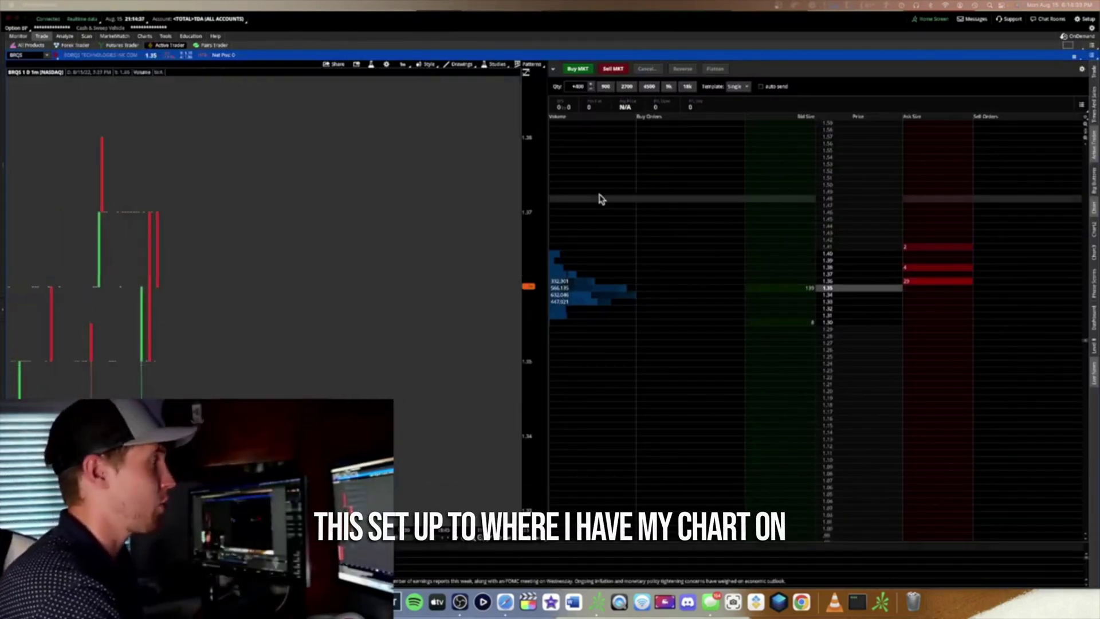
scroll(403, 208, up, 5)
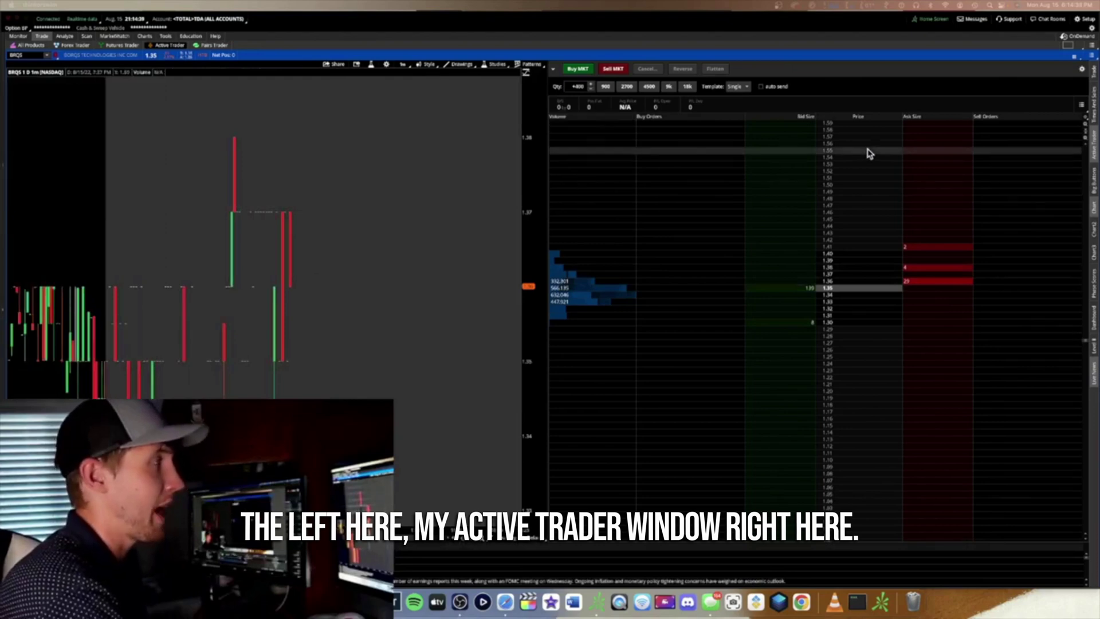
click(912, 165)
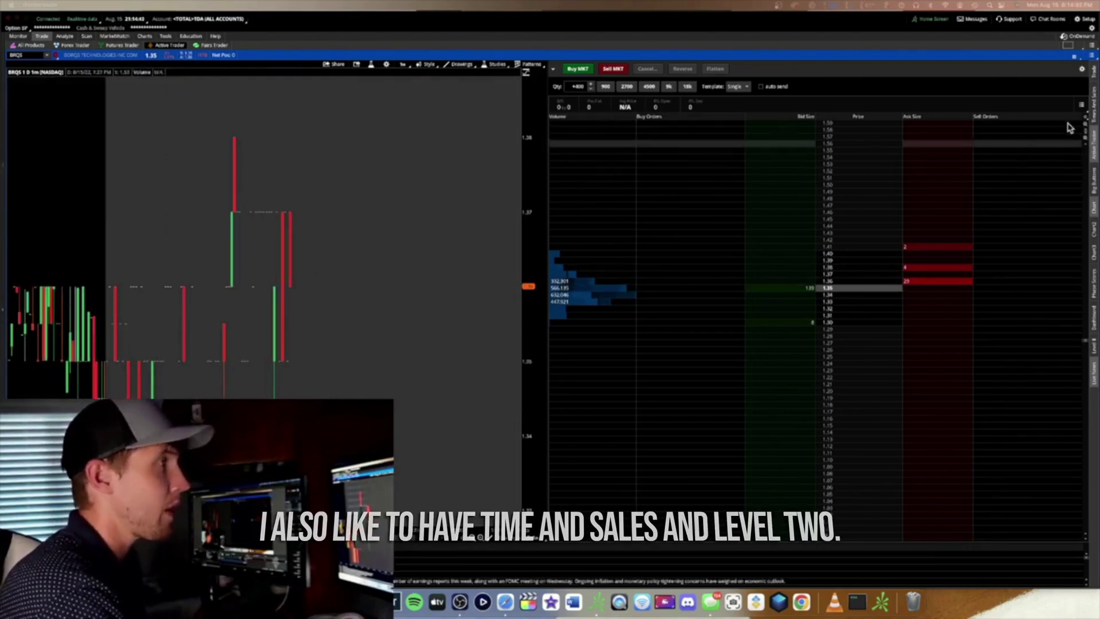
click(1093, 104)
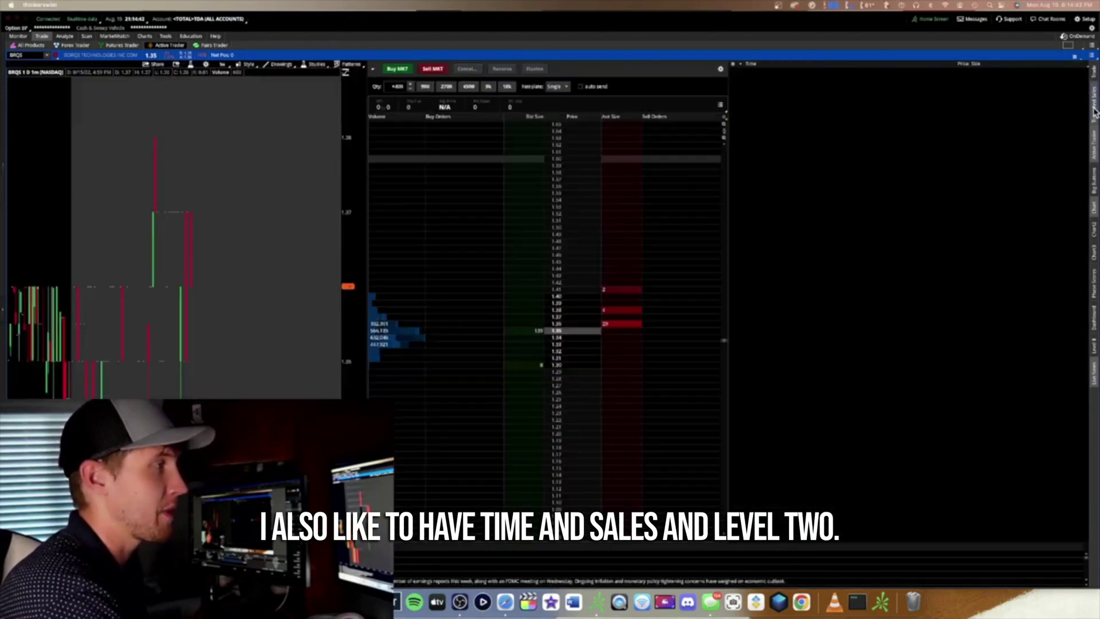
click(1094, 350)
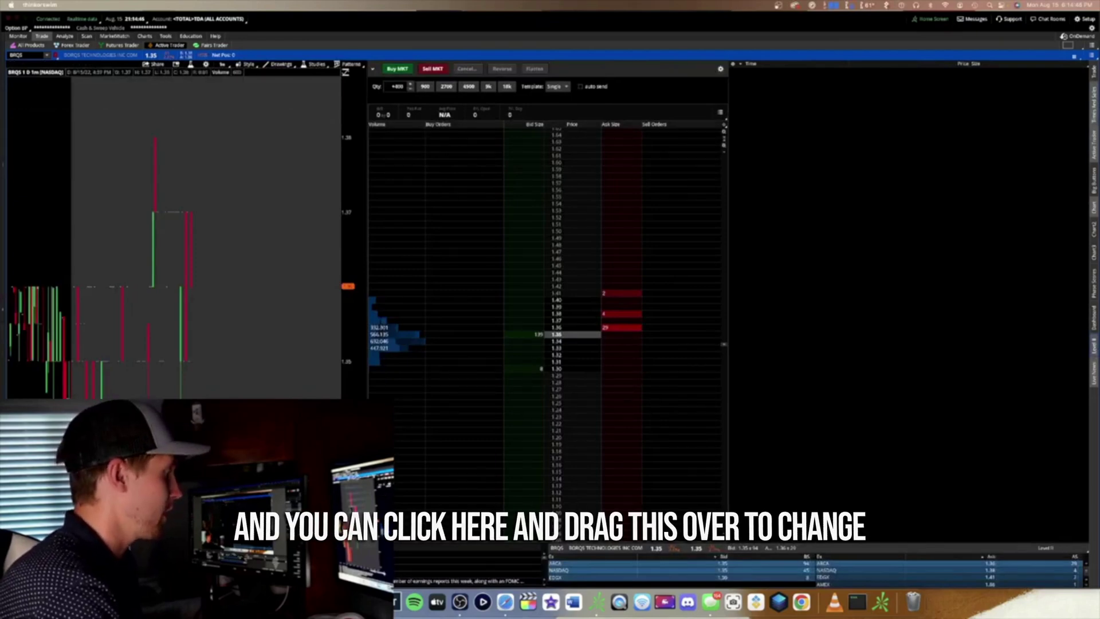
Step: Resize the layout to widen the chart, narrow the Time and Sales column and give the Level II gadget more height
drag(368, 229, 554, 229)
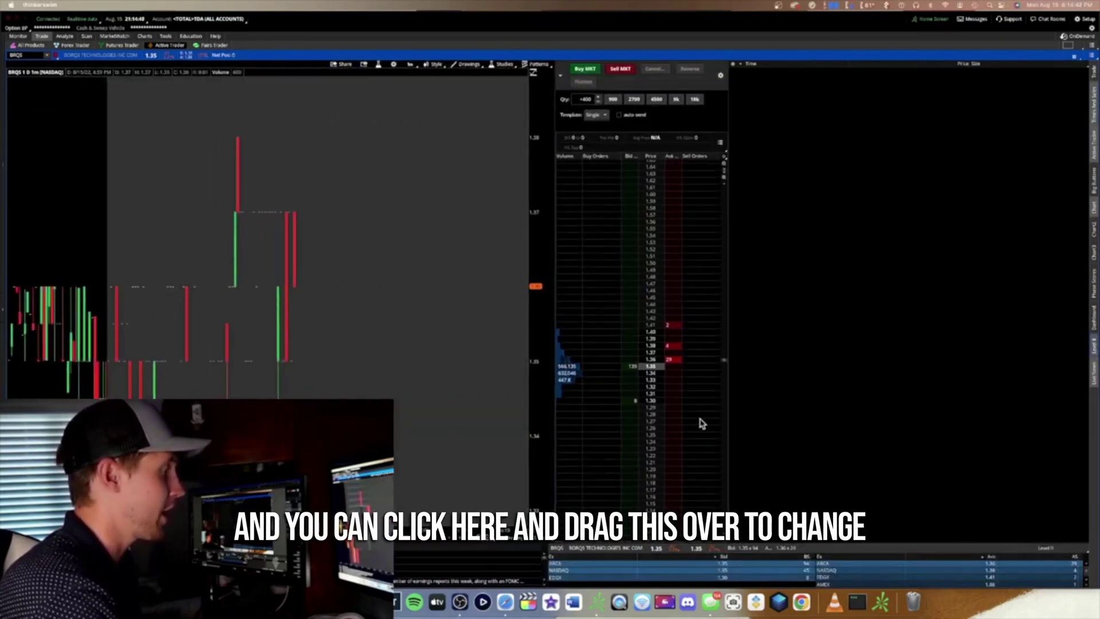
drag(728, 373, 973, 373)
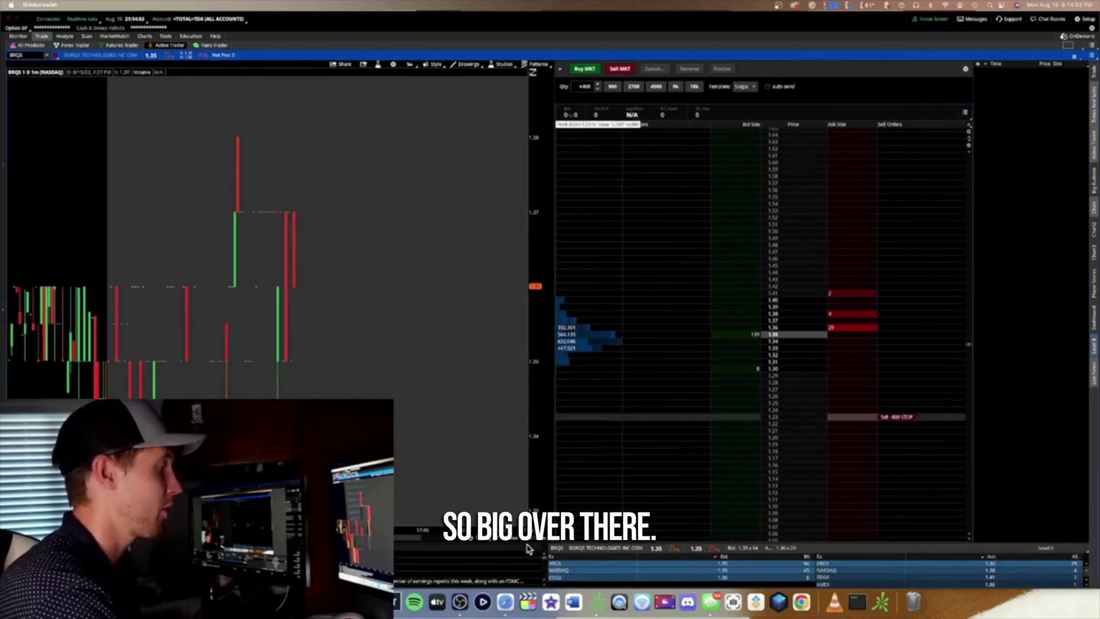
drag(543, 545, 543, 489)
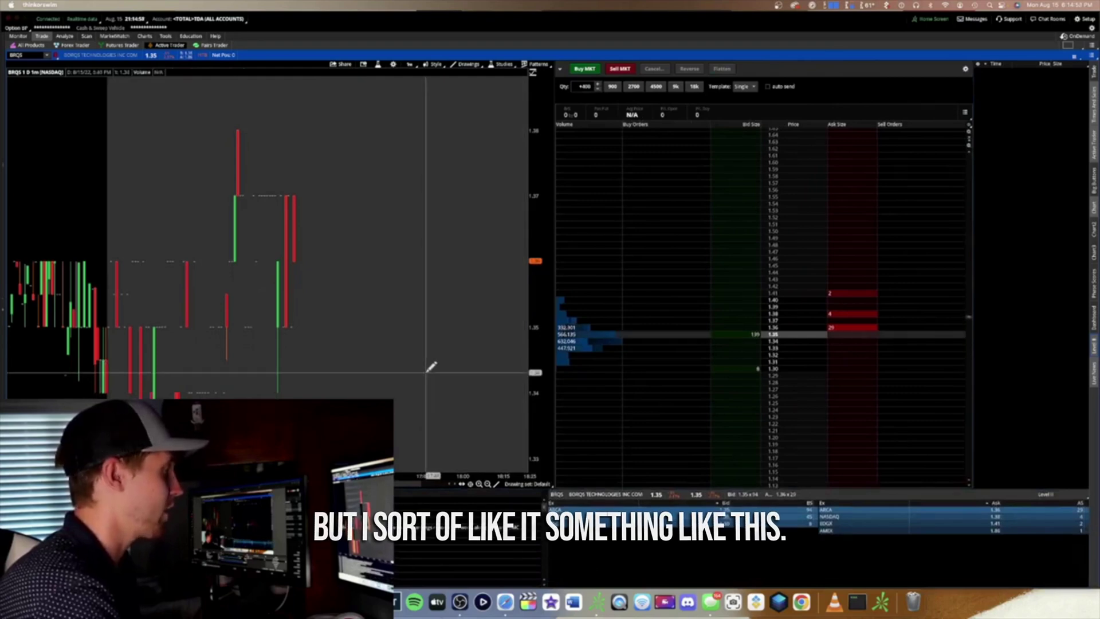
drag(430, 363, 494, 364)
drag(551, 327, 644, 326)
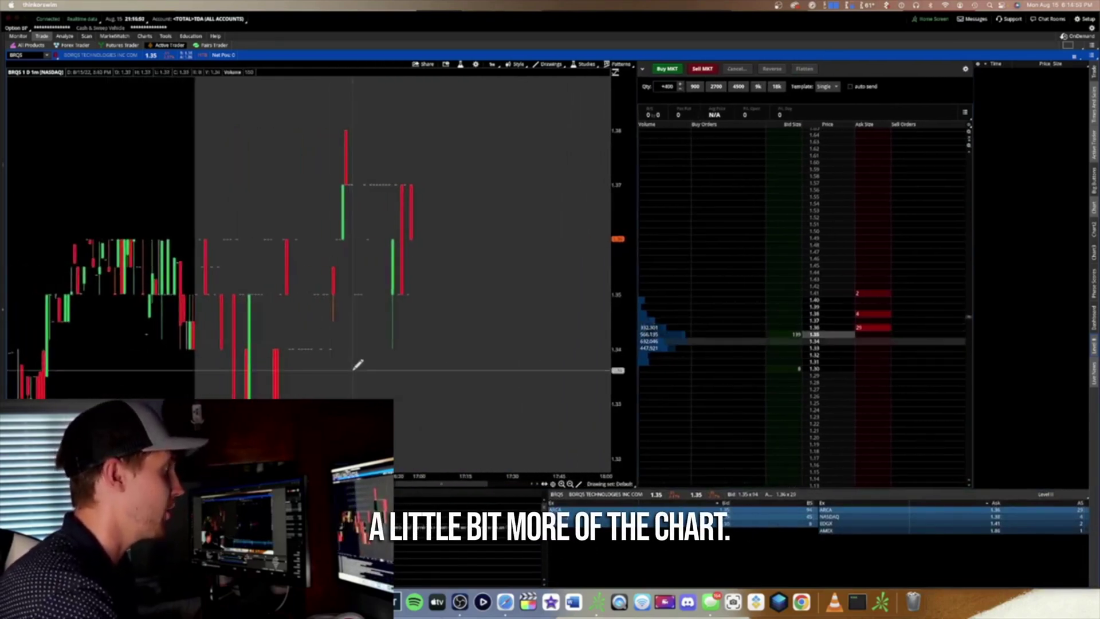
Step: Review the general chart settings and set the price axis expansion area to 30% up
scroll(356, 366, left, 10)
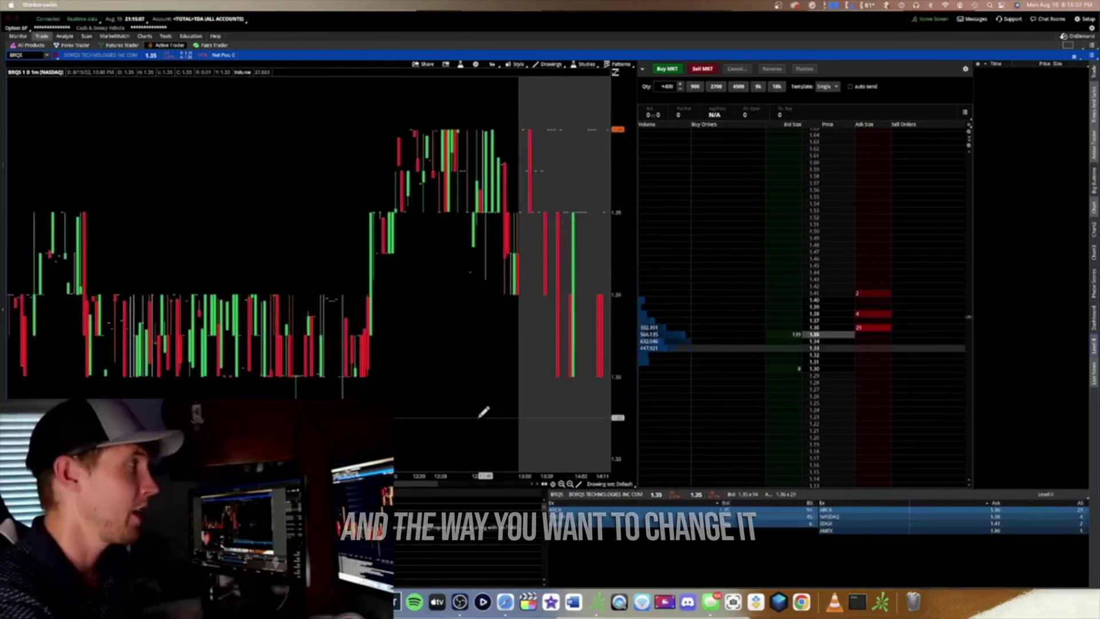
click(544, 484)
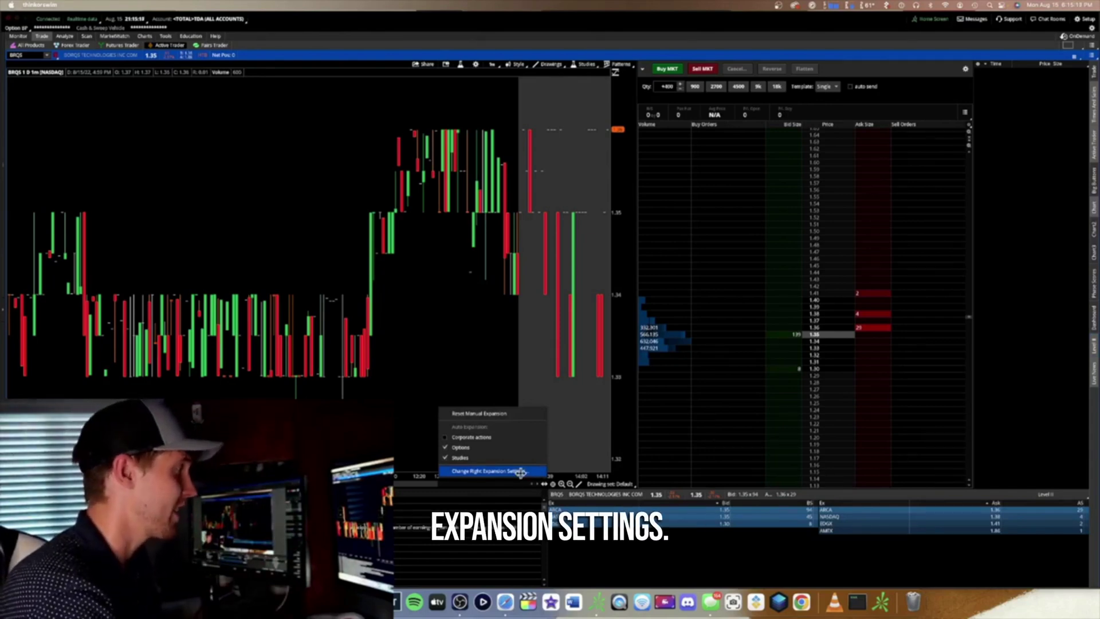
click(520, 471)
click(397, 189)
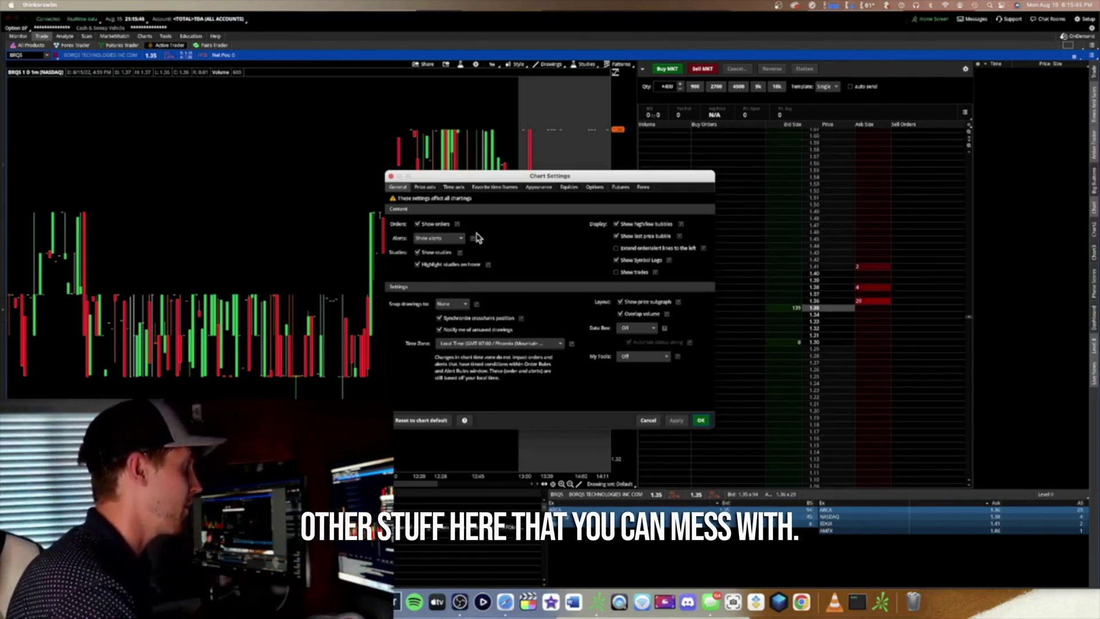
click(424, 188)
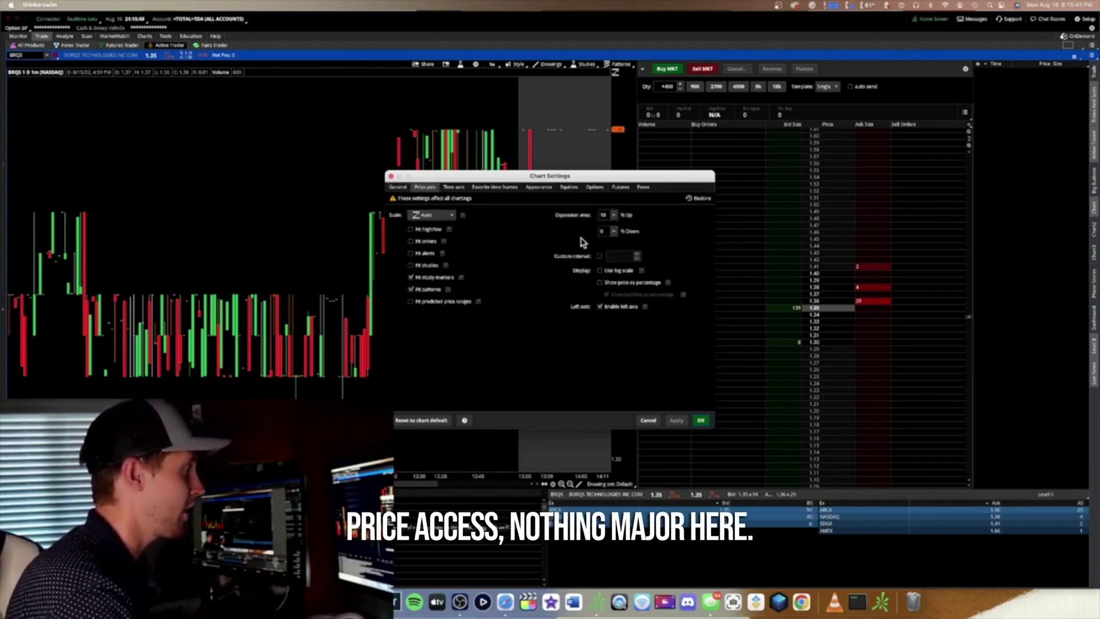
click(613, 216)
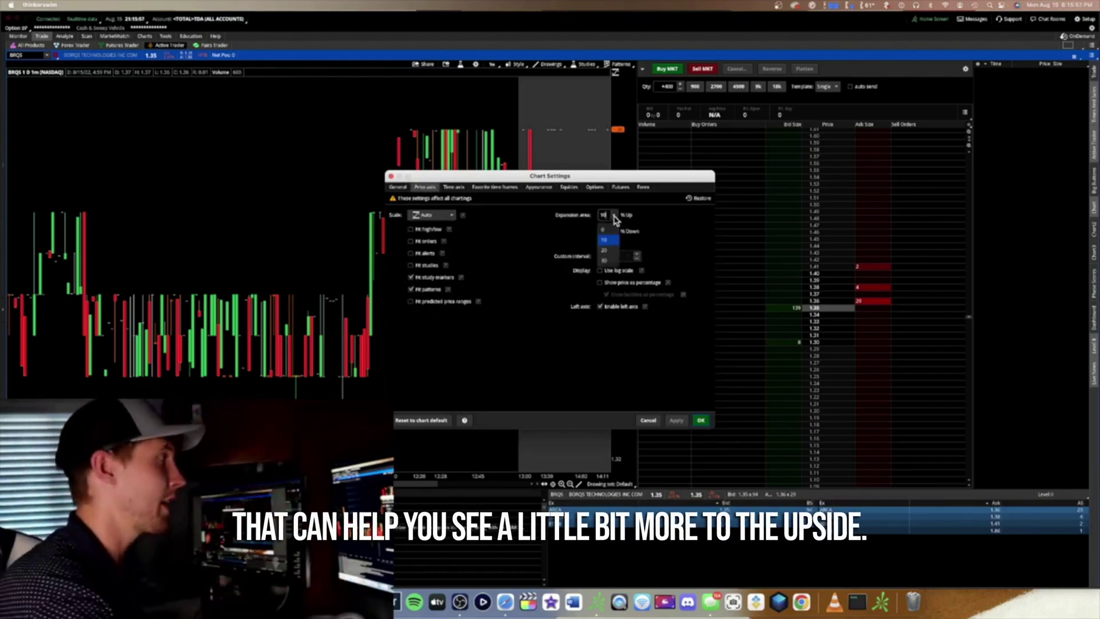
click(612, 260)
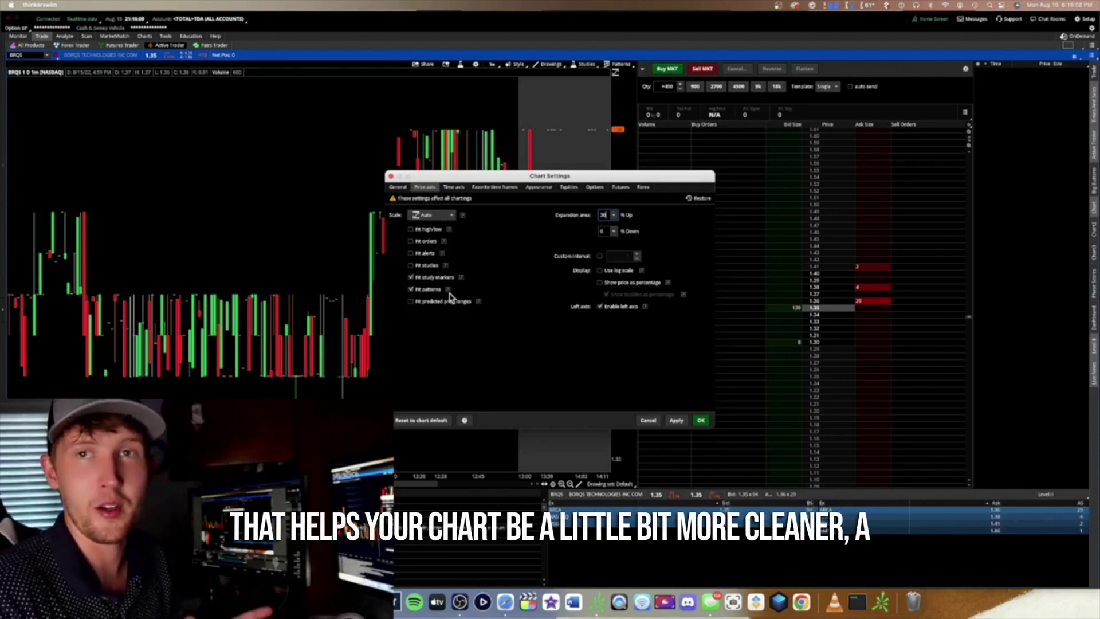
Step: Set the time axis expansion area to 0 bars to the right and apply the chart settings
click(452, 187)
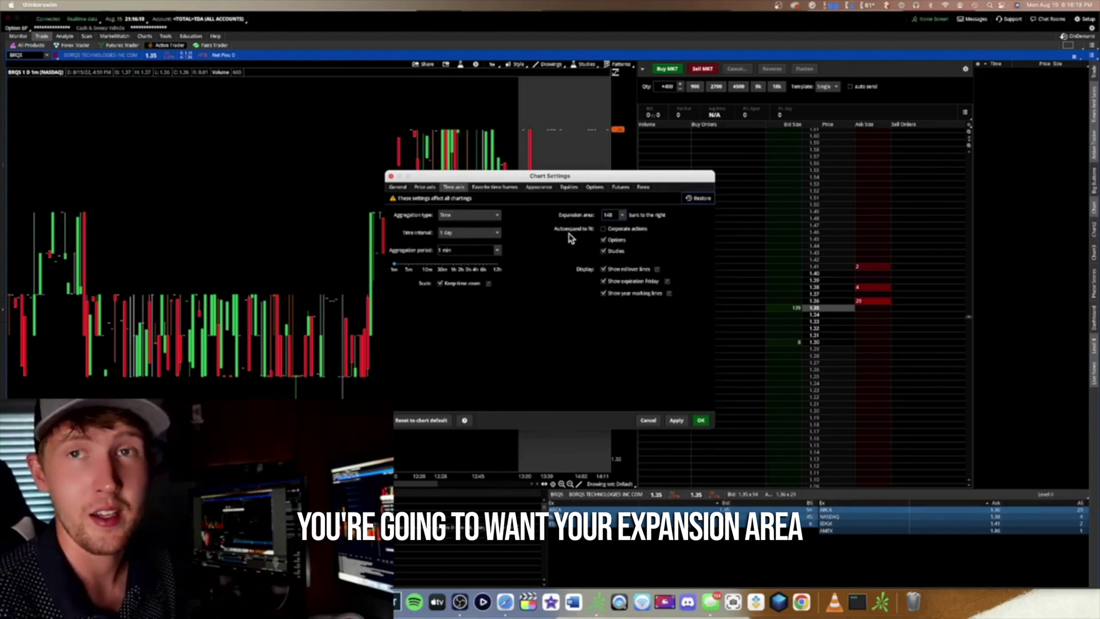
click(613, 230)
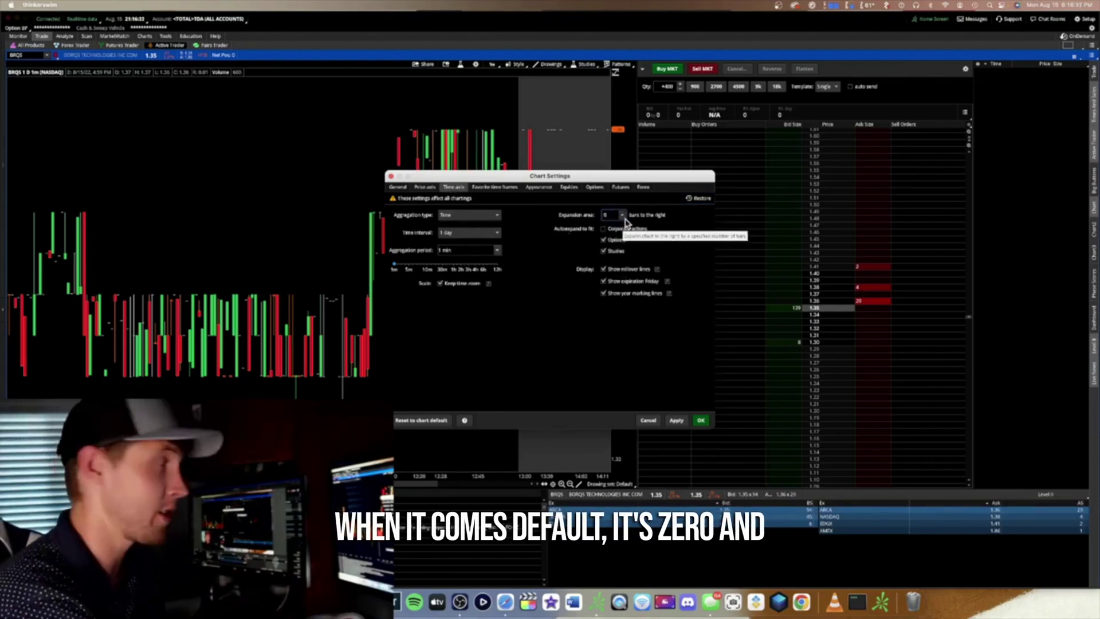
click(622, 215)
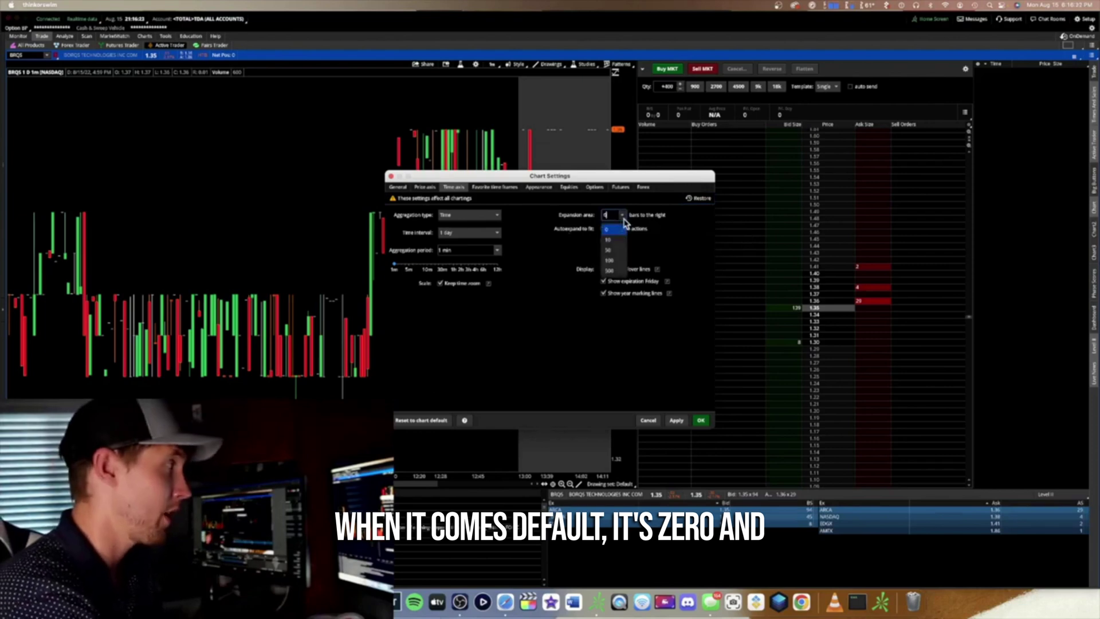
click(610, 260)
click(676, 420)
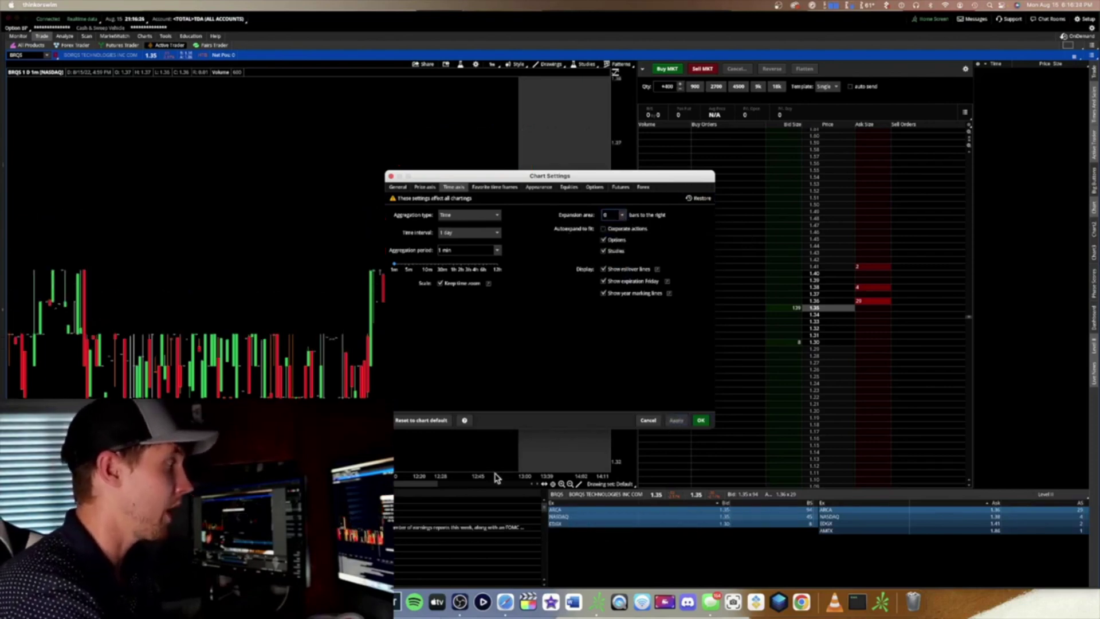
click(699, 421)
Step: Inspect the end of the BRQS one-minute chart and switch the chart to the 1-year daily time frame
scroll(416, 489, right, 5)
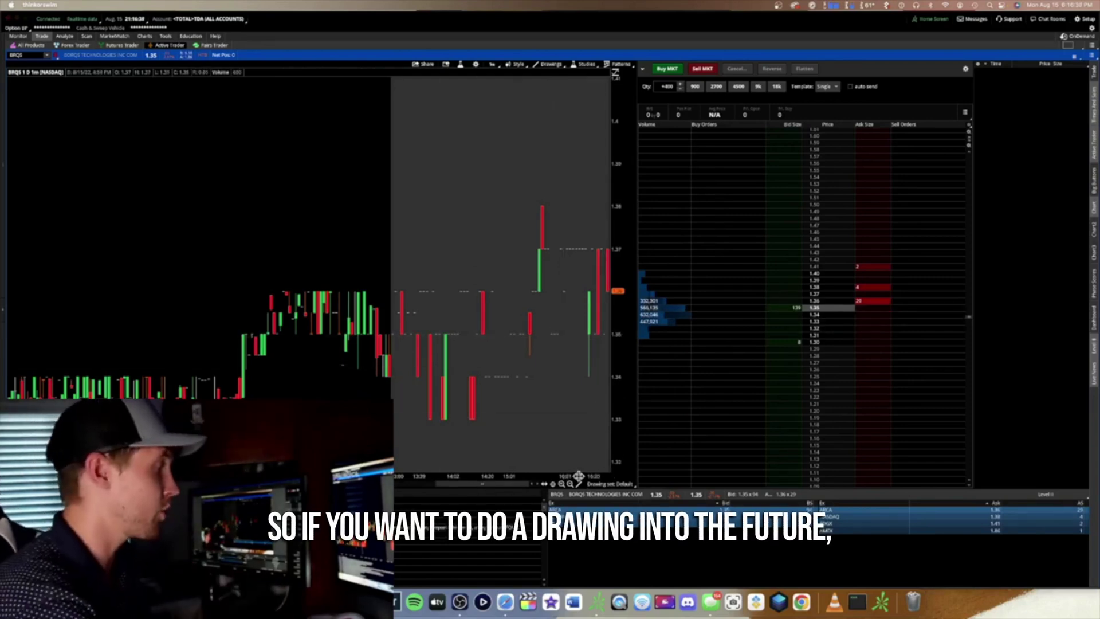
click(569, 485)
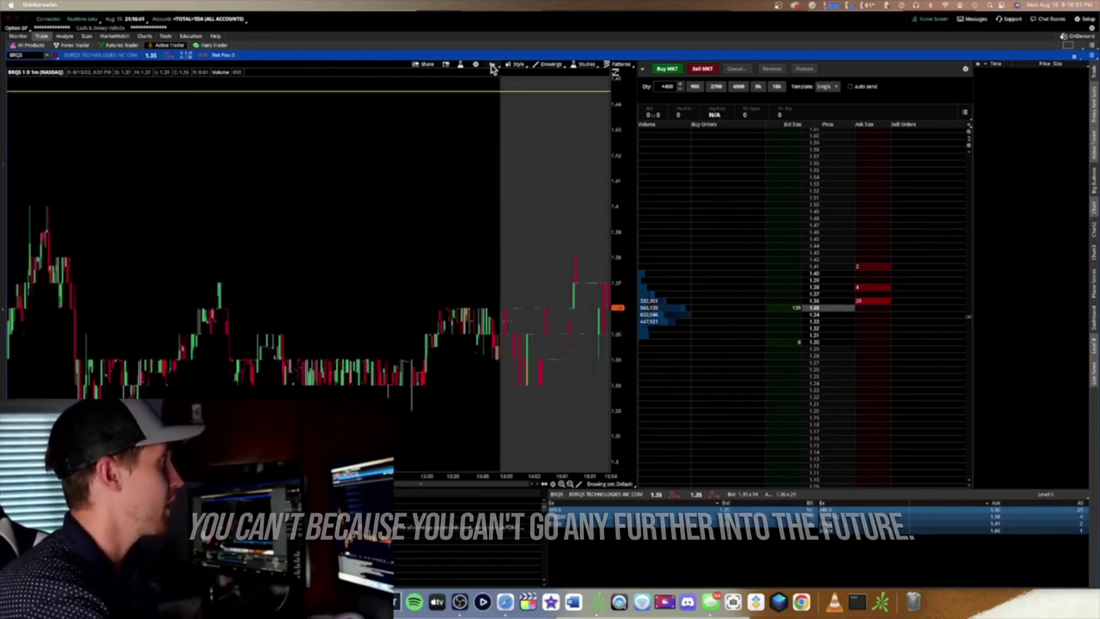
click(492, 64)
click(482, 162)
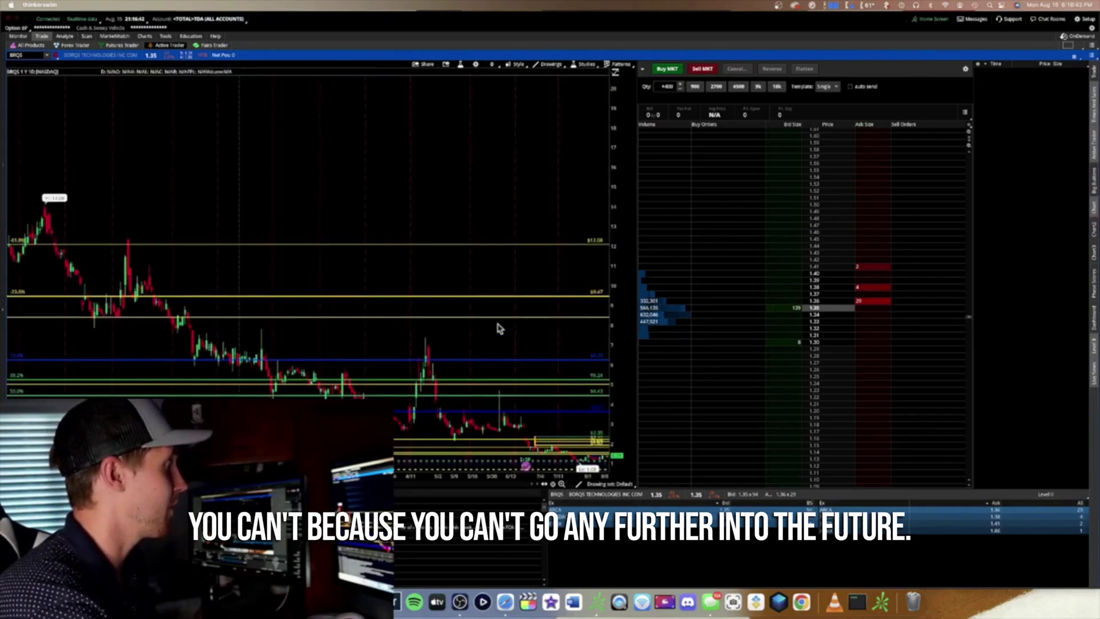
Step: Clear all drawings in the Default drawing set from the daily BRQS chart
right_click(541, 410)
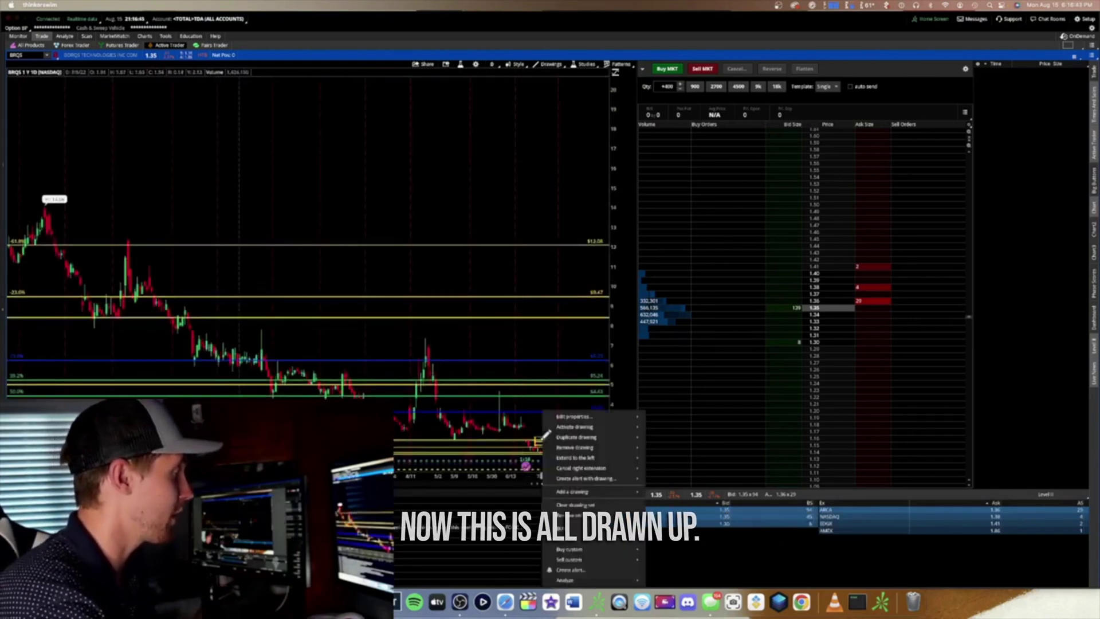
click(573, 505)
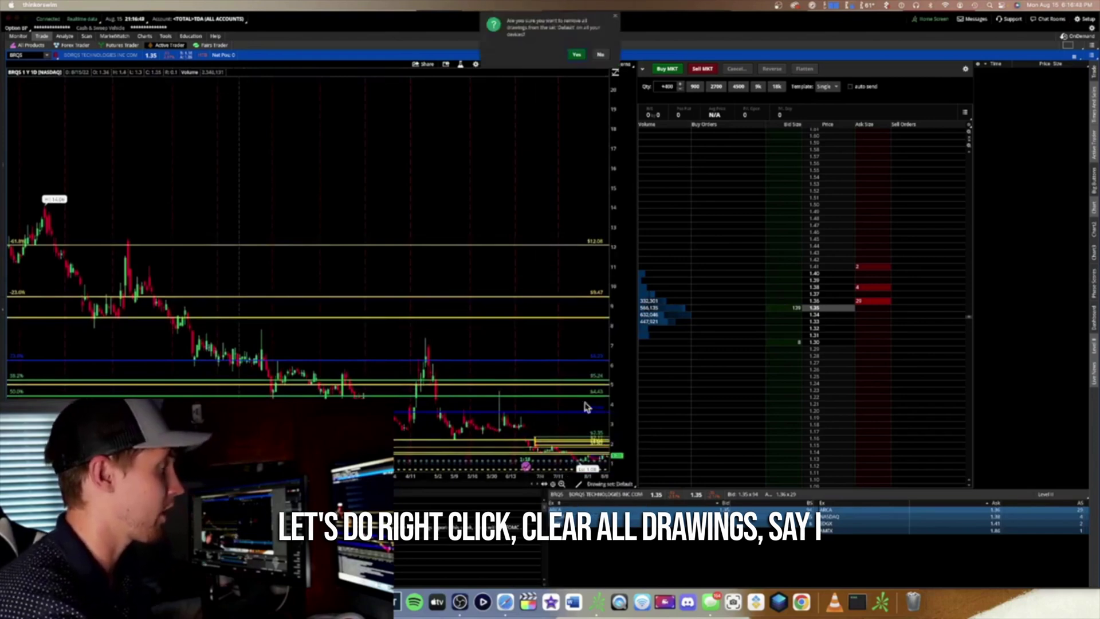
click(575, 56)
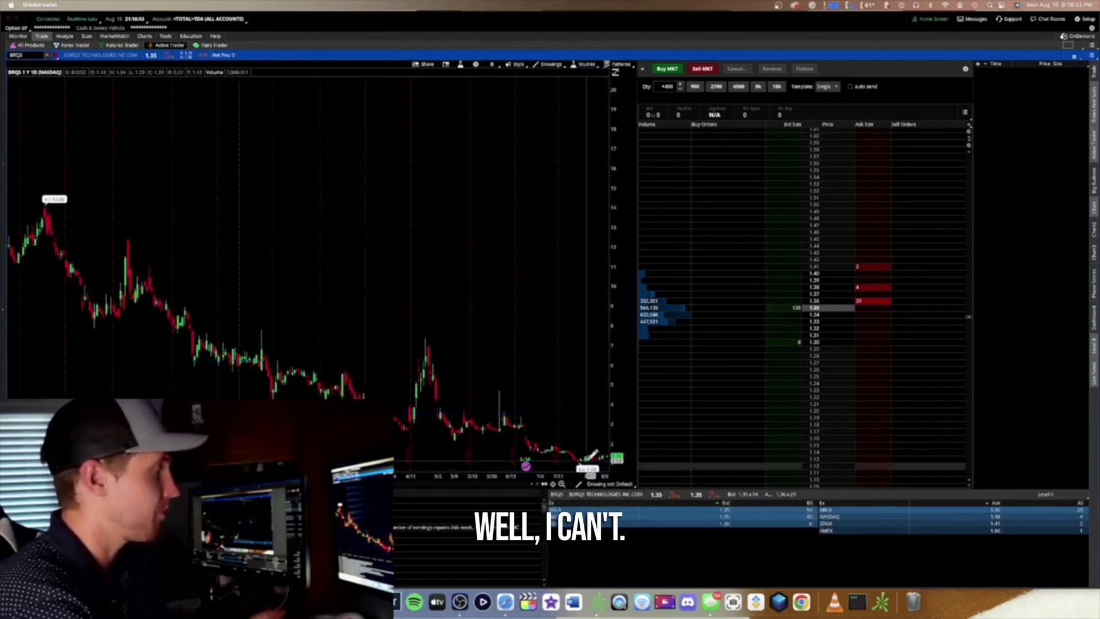
Step: Set the time axis expansion area to 100 bars to the right and draw a rising-then-falling trend line beyond the latest candle
click(545, 484)
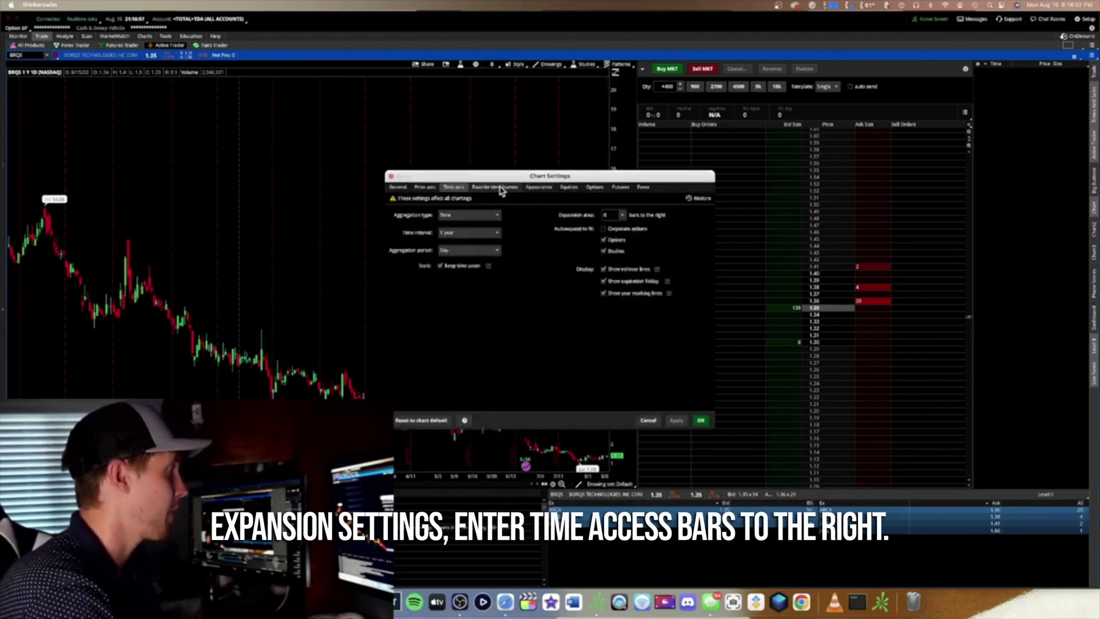
click(609, 260)
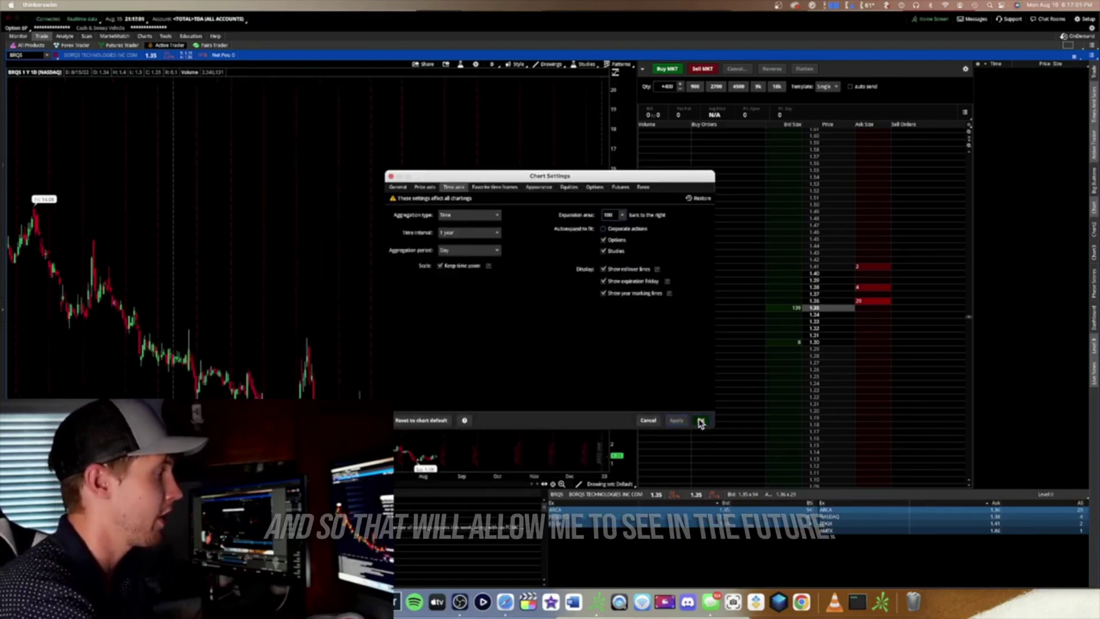
click(699, 421)
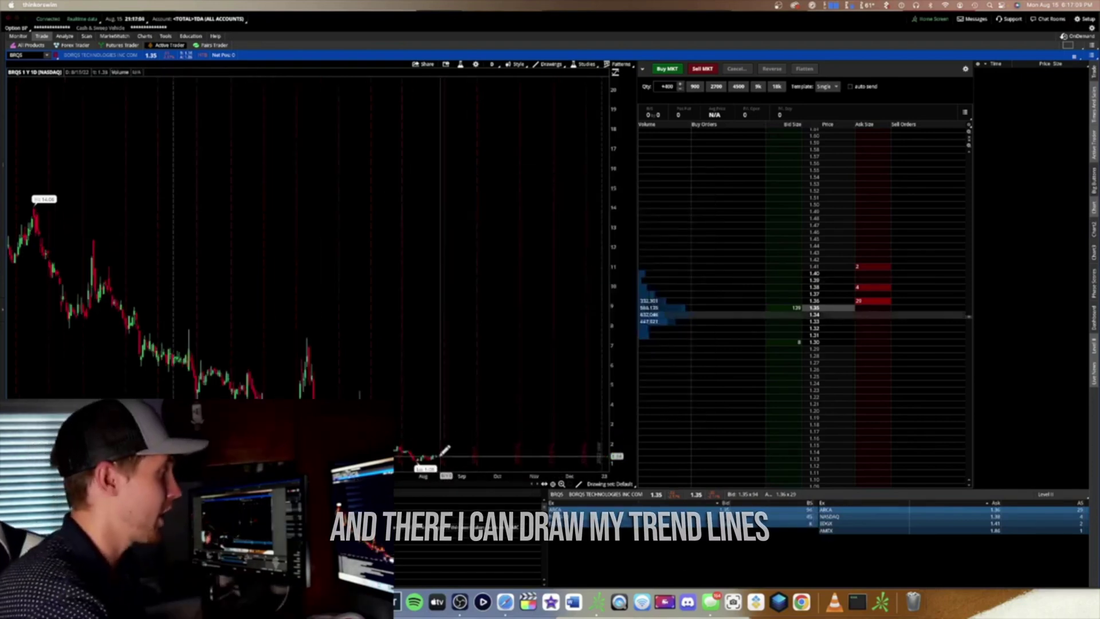
drag(436, 458, 496, 403)
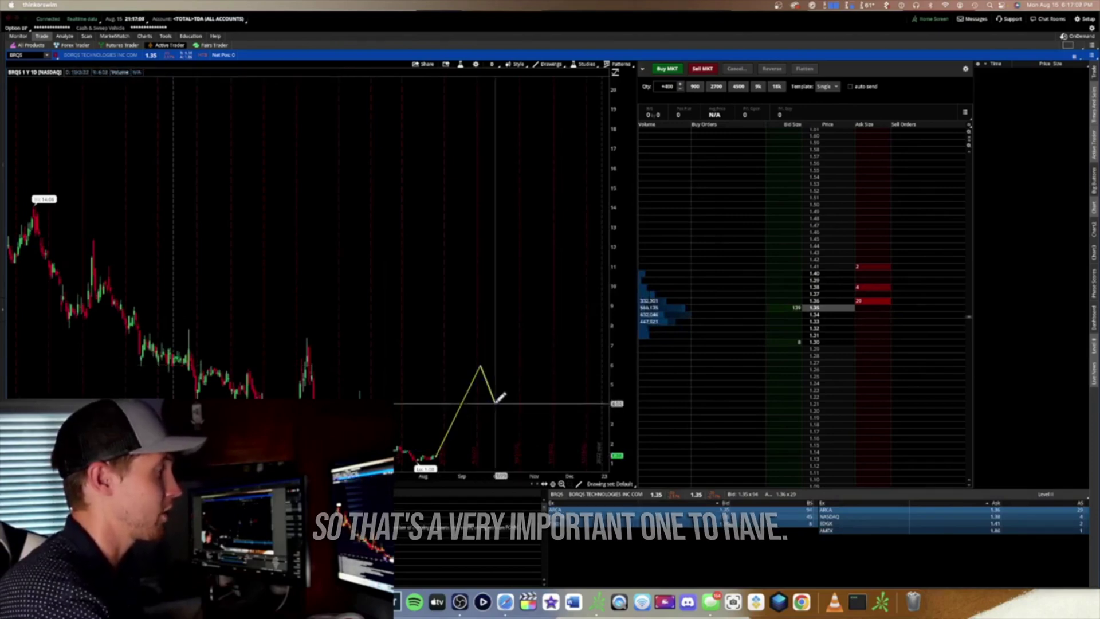
Step: Reopen the chart's right expansion settings and review the list of favorite time frames
click(534, 481)
click(515, 471)
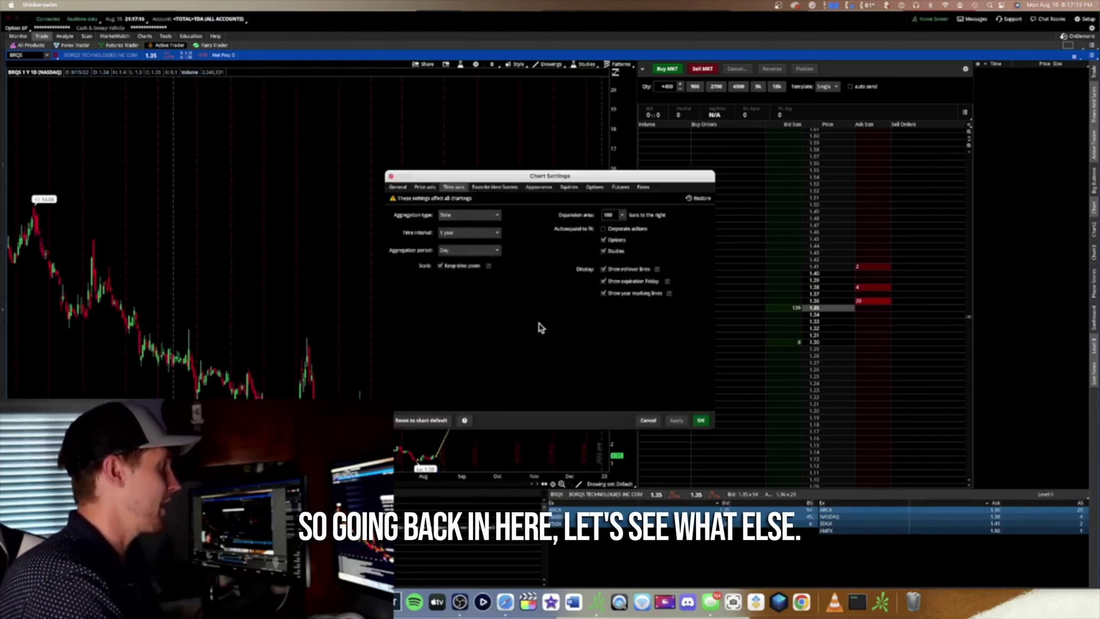
click(495, 187)
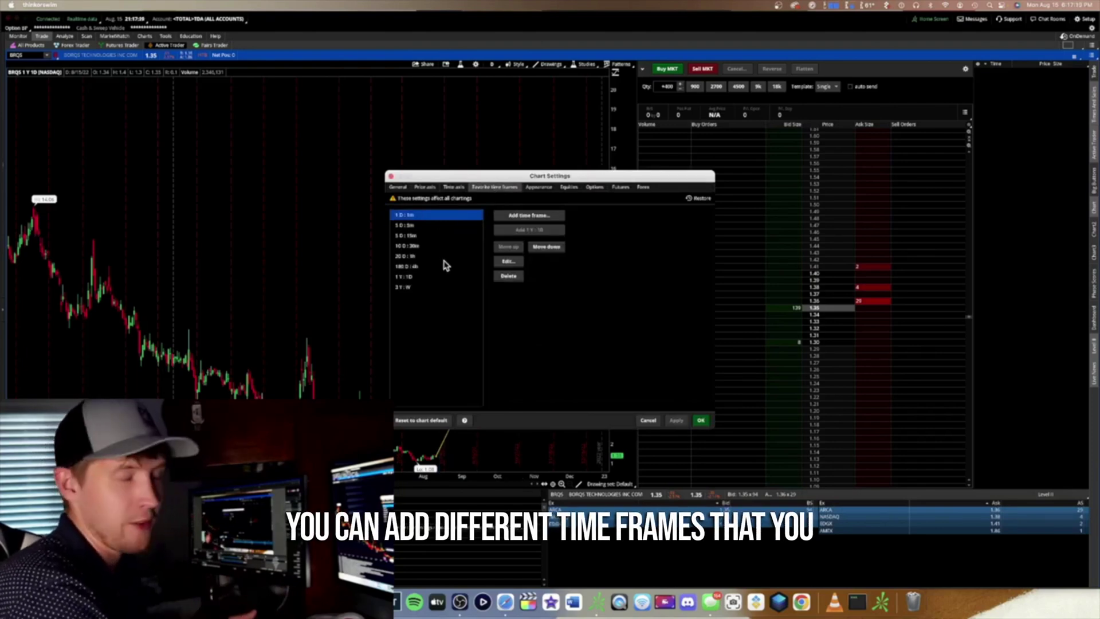
Step: In the chart appearance settings, keep Fill up enabled, color volume bars as symbol ticks and snap crosshairs to High
click(538, 188)
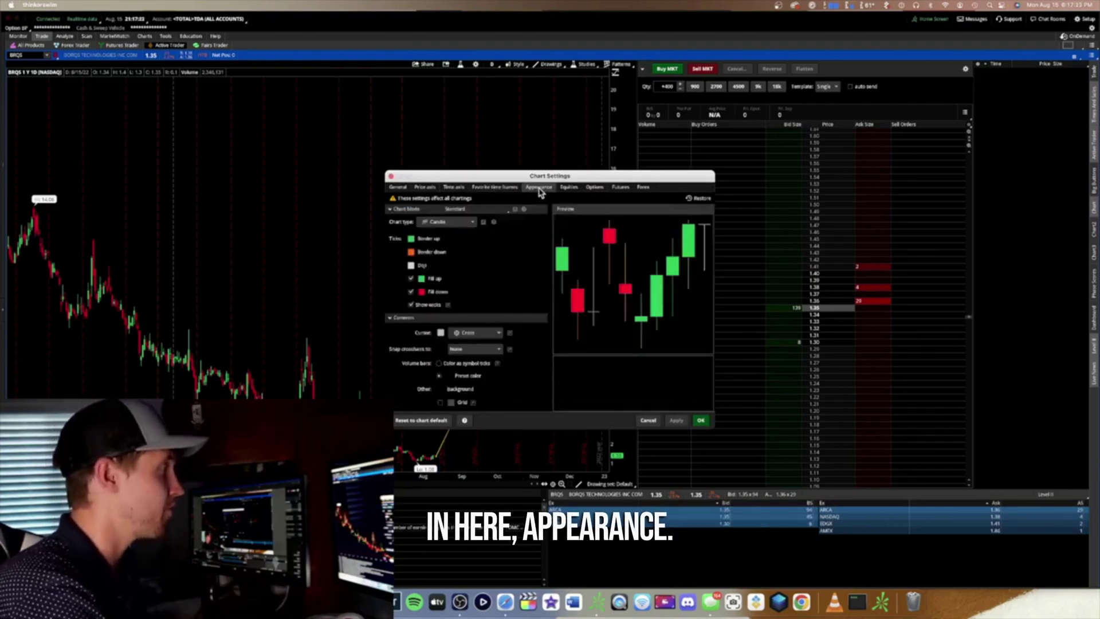
click(411, 279)
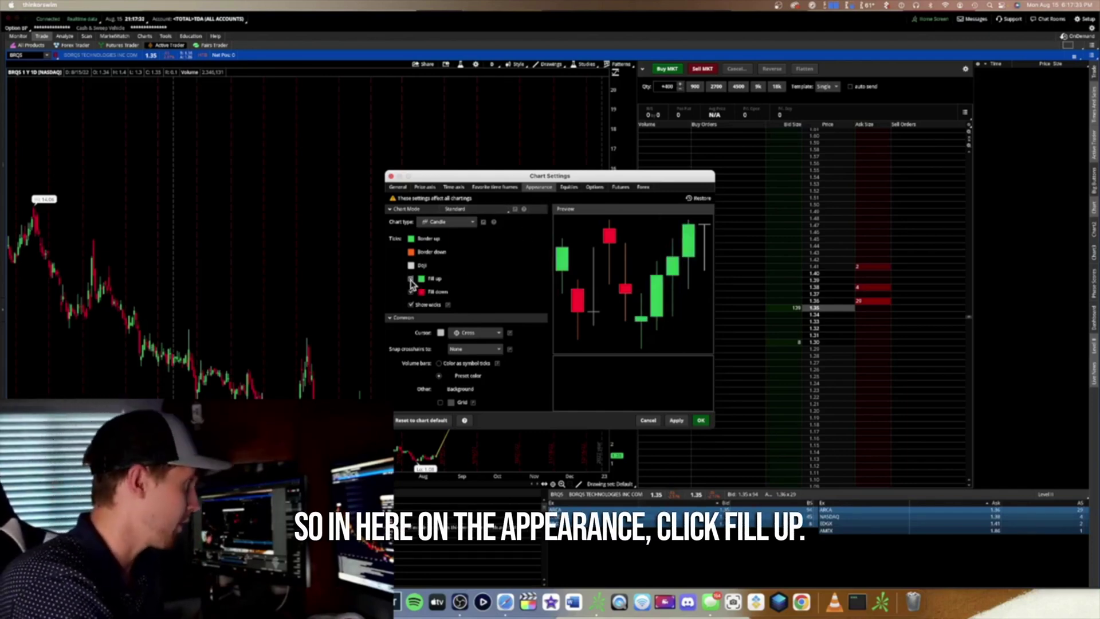
click(439, 364)
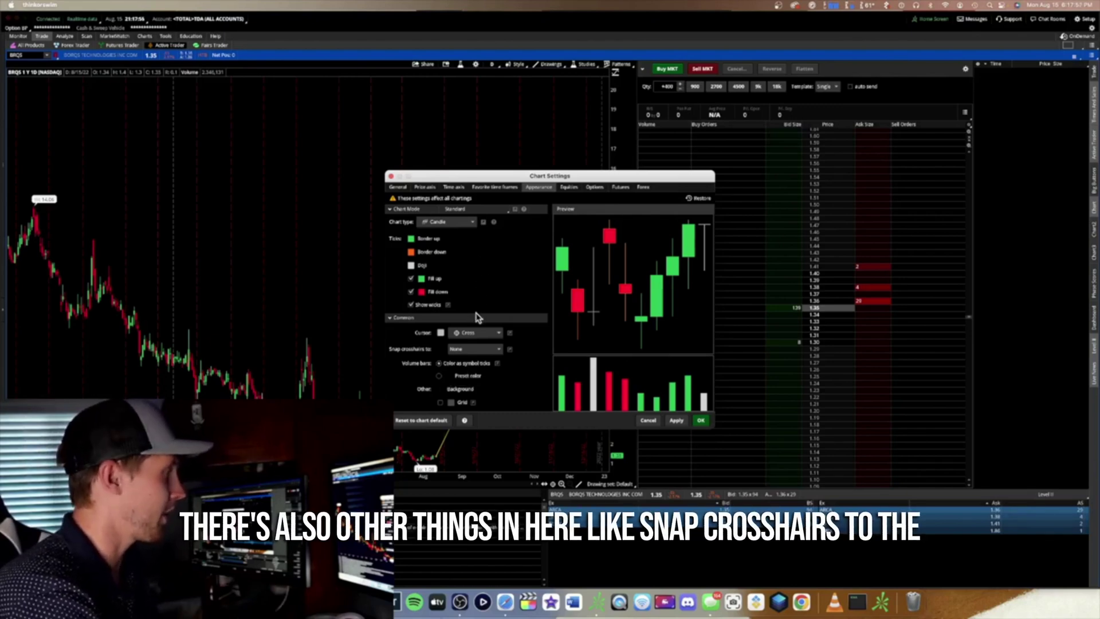
click(469, 349)
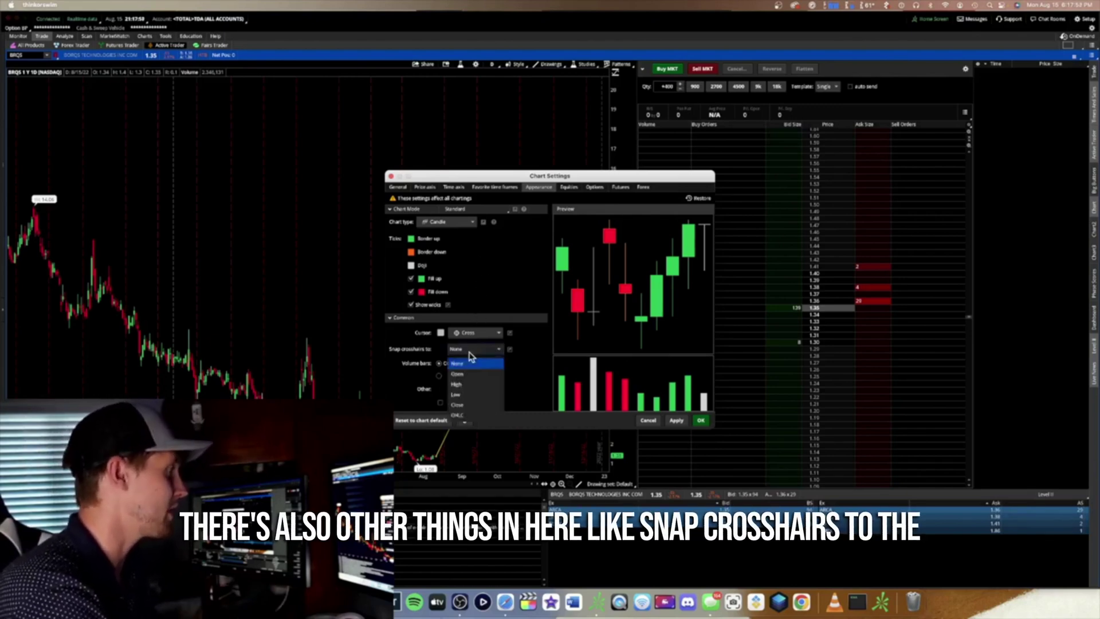
click(469, 385)
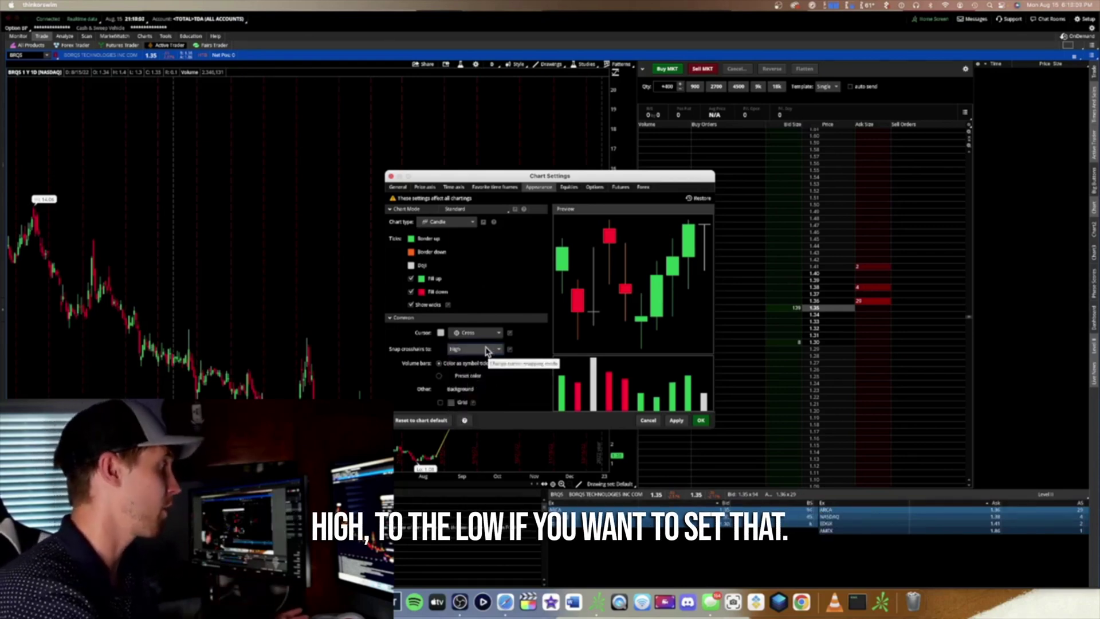
Step: Try a white chart background, return it to black and apply the appearance settings
click(440, 389)
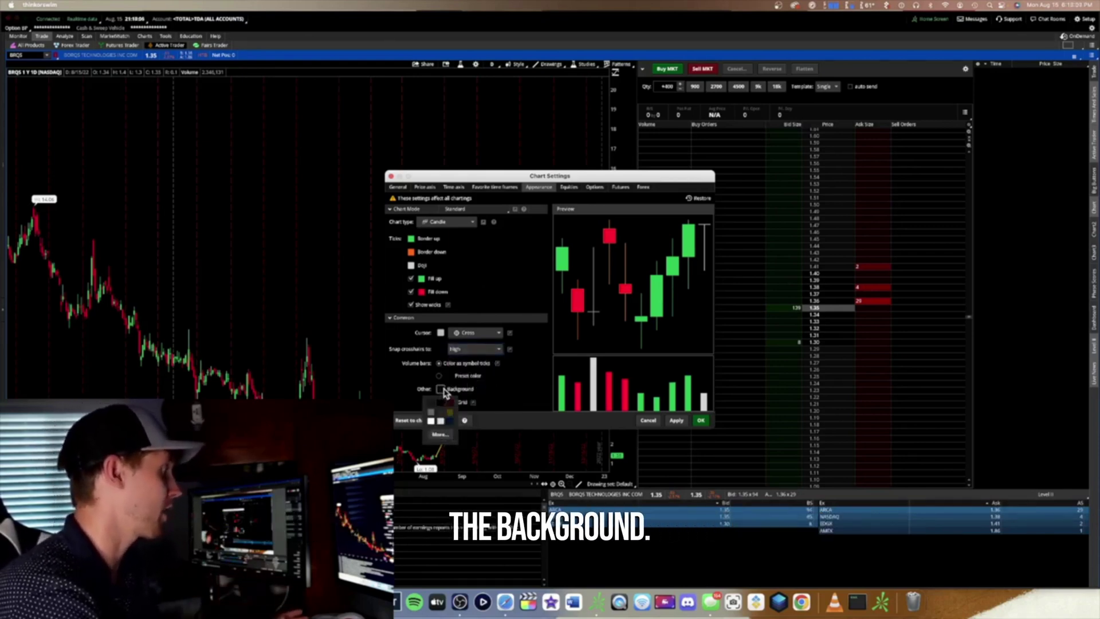
click(431, 420)
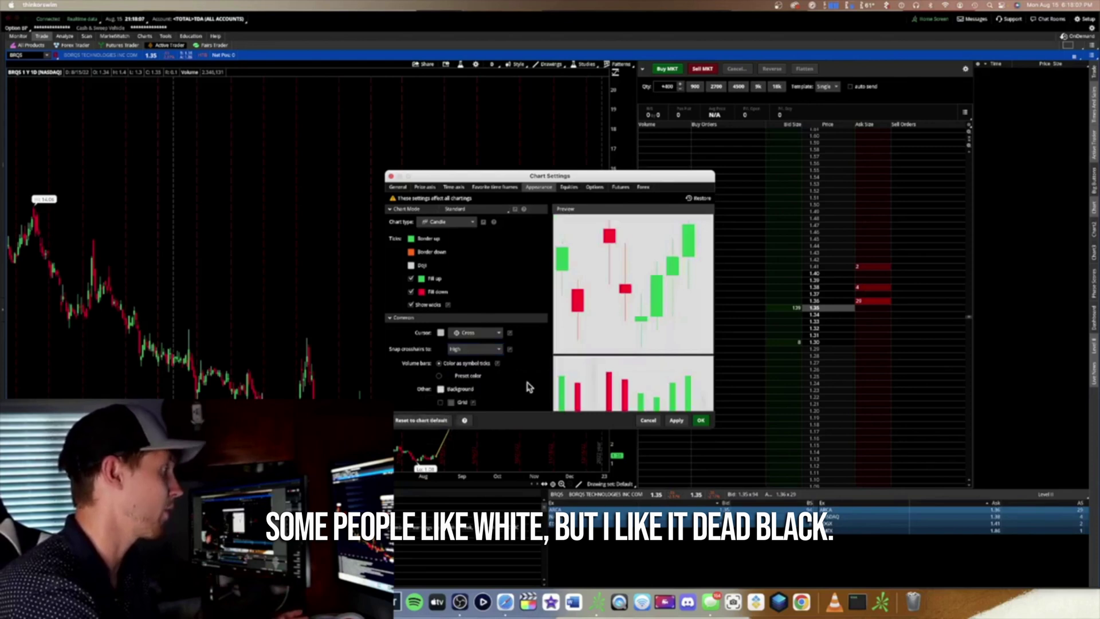
click(439, 402)
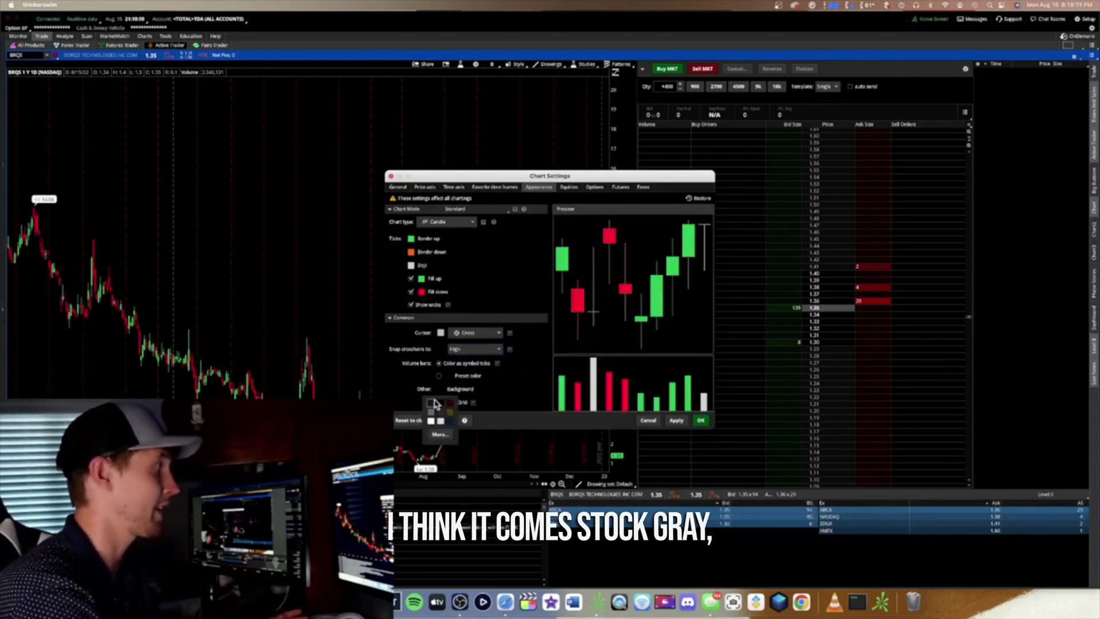
click(440, 402)
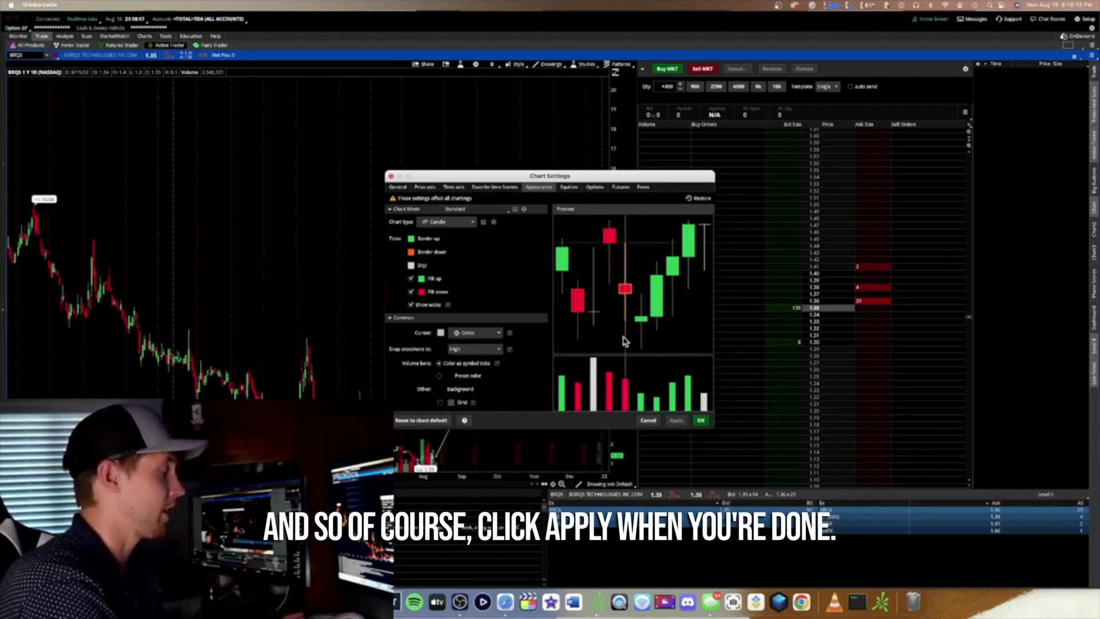
Step: Review the Equities, Options, Futures, Forex, General and Price axis chart settings
click(570, 187)
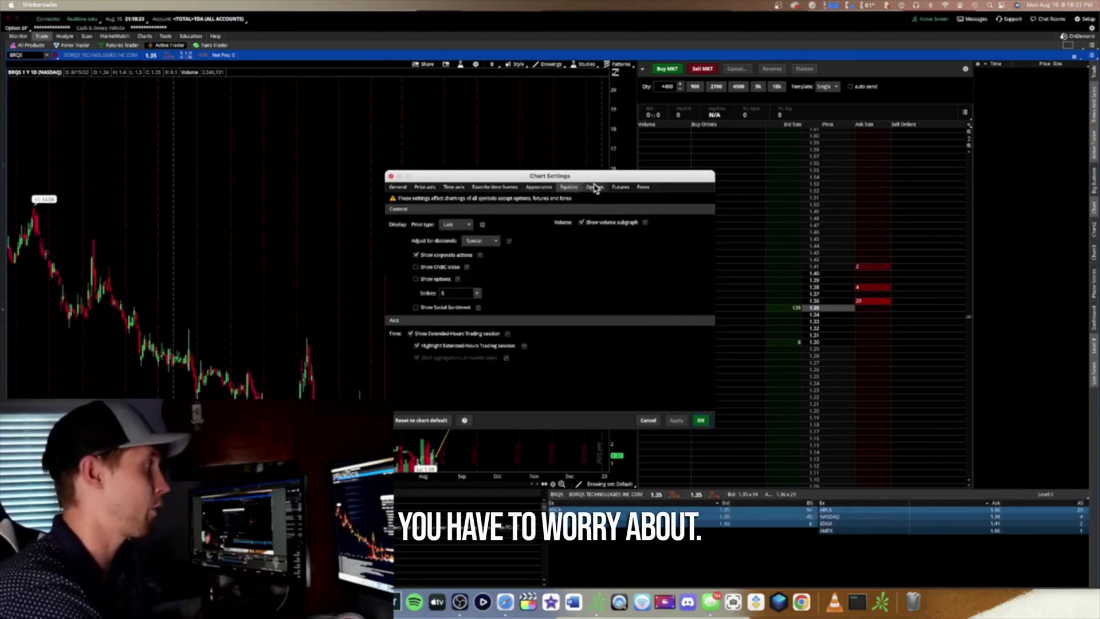
click(595, 187)
click(616, 187)
click(645, 186)
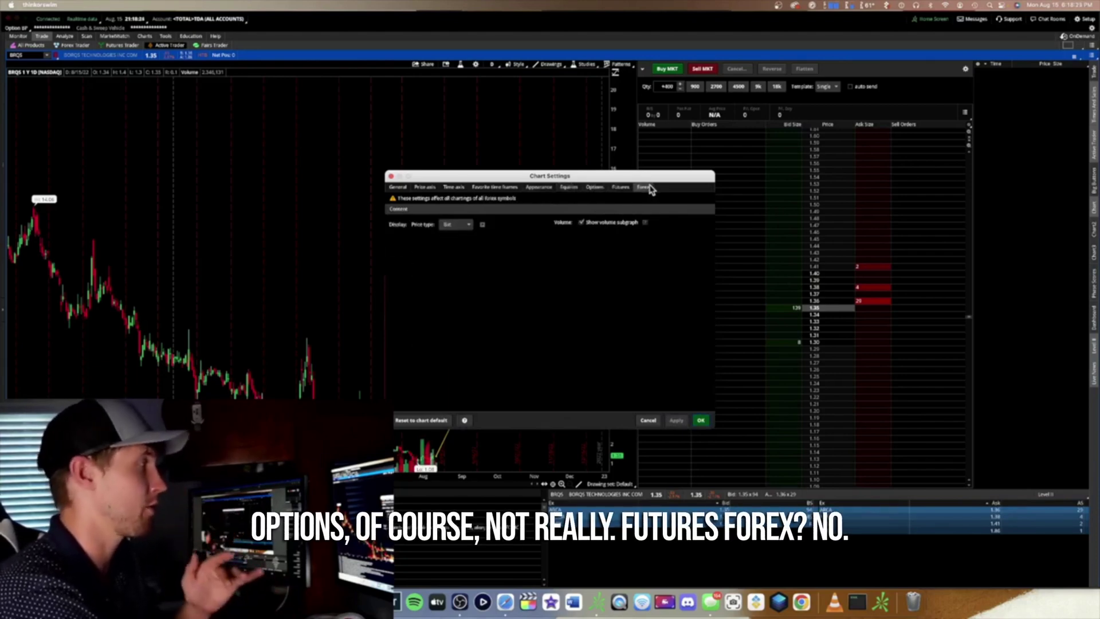
click(398, 188)
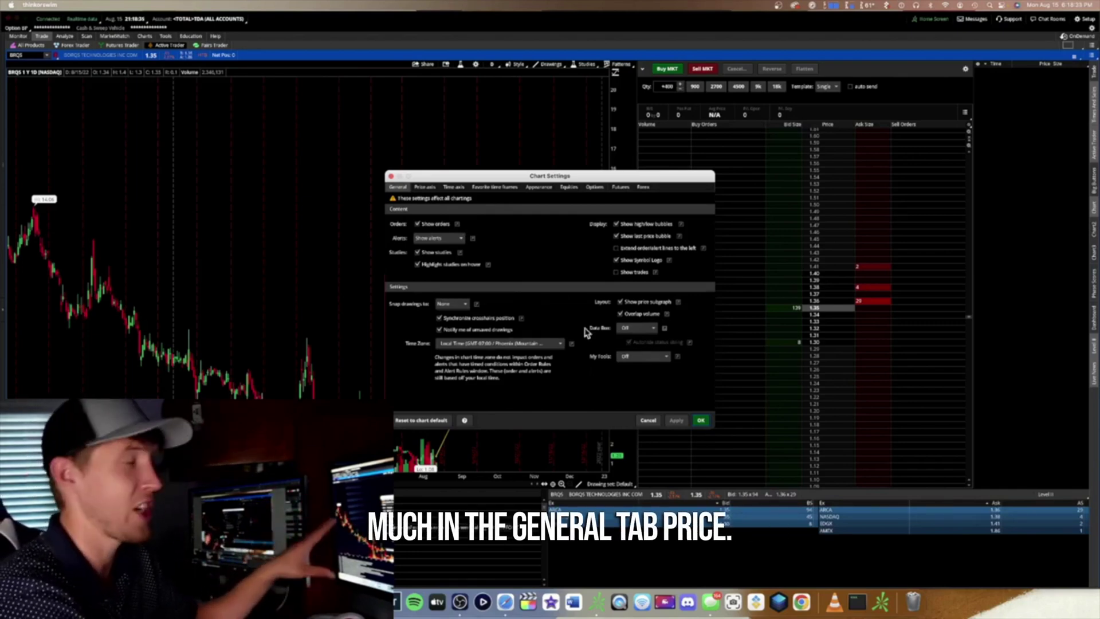
click(425, 187)
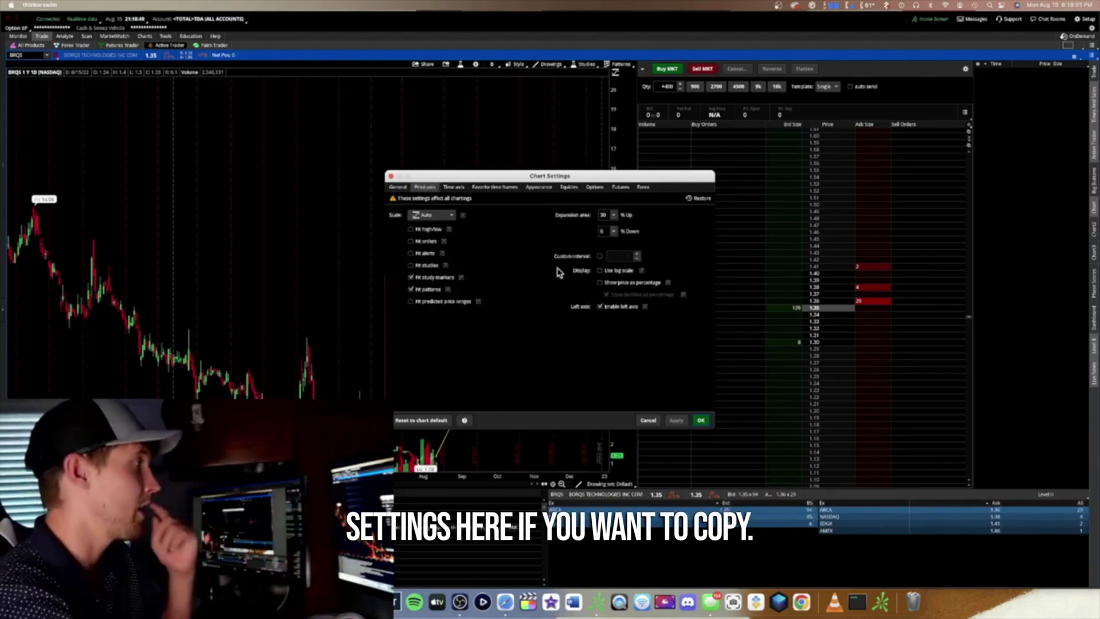
Step: Check the chart's time axis settings, close Chart Settings and enable auto send in Active Trader
click(459, 187)
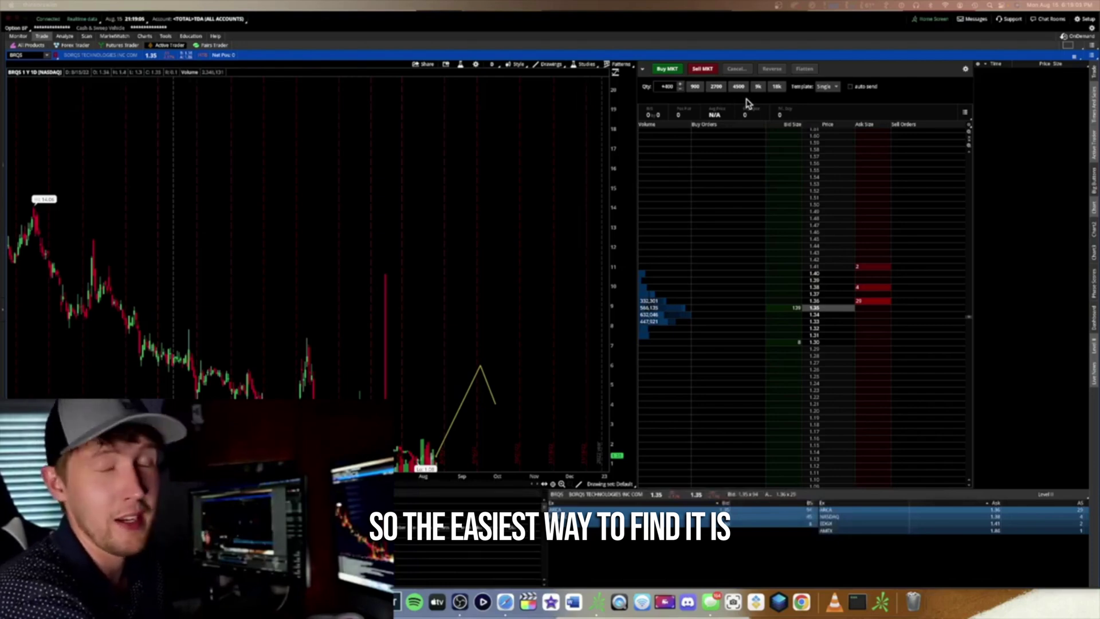
click(851, 87)
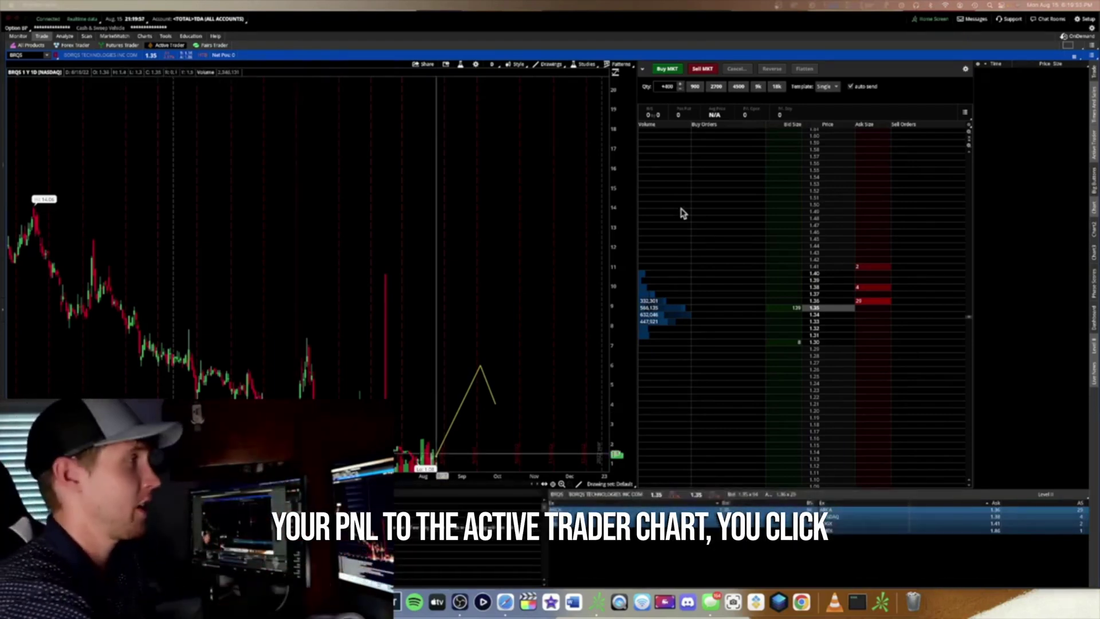
Step: Customize the Active Trader ladder by adding the P/L Open column to the current set
click(968, 125)
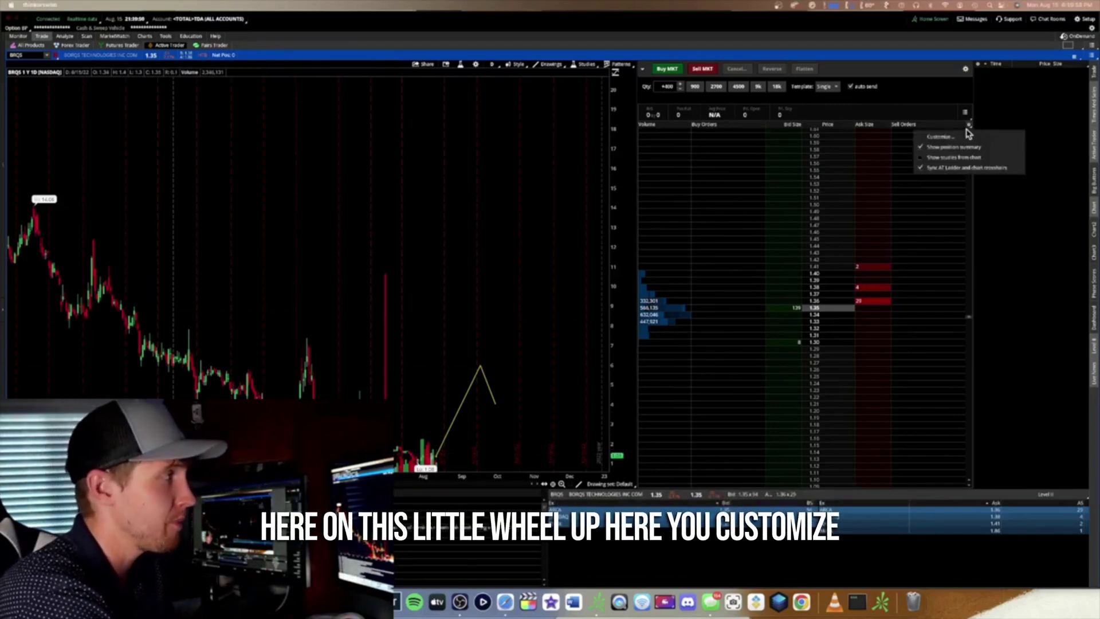
click(948, 137)
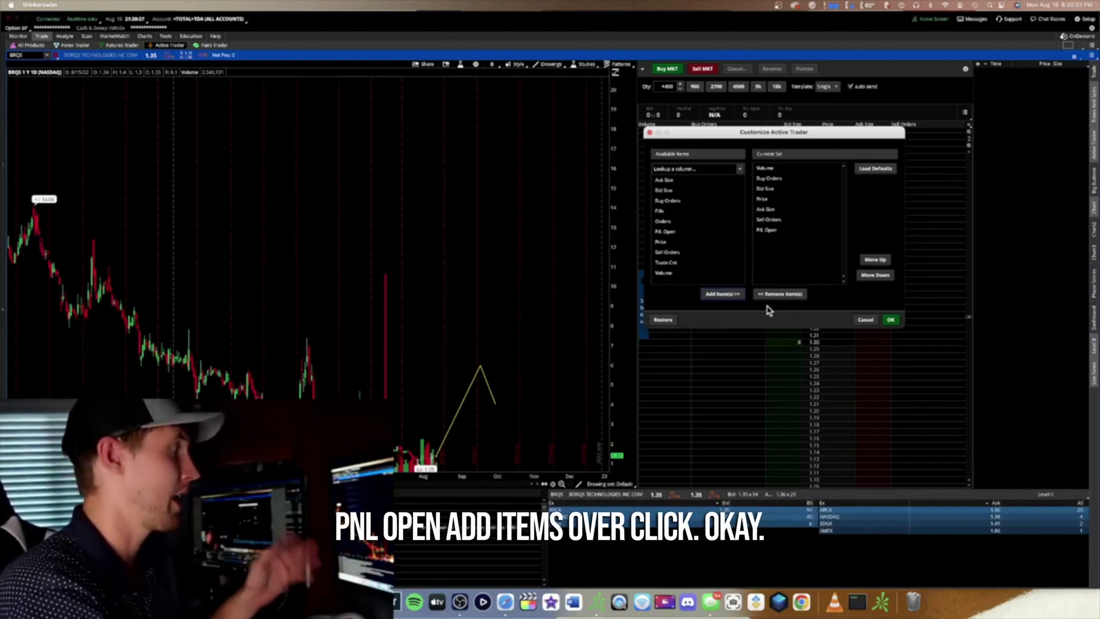
click(890, 319)
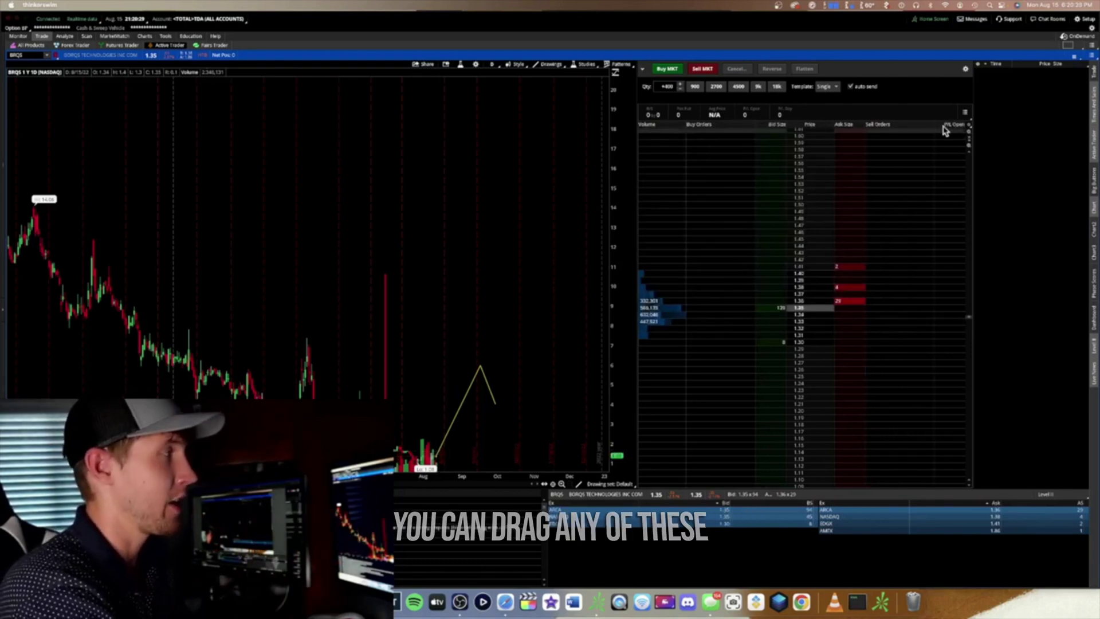
Step: Move the P/L Open column ahead of Sell Orders and narrow the Volume and Buy Orders columns of the ladder
drag(951, 124, 882, 127)
drag(686, 125, 660, 128)
drag(727, 125, 704, 133)
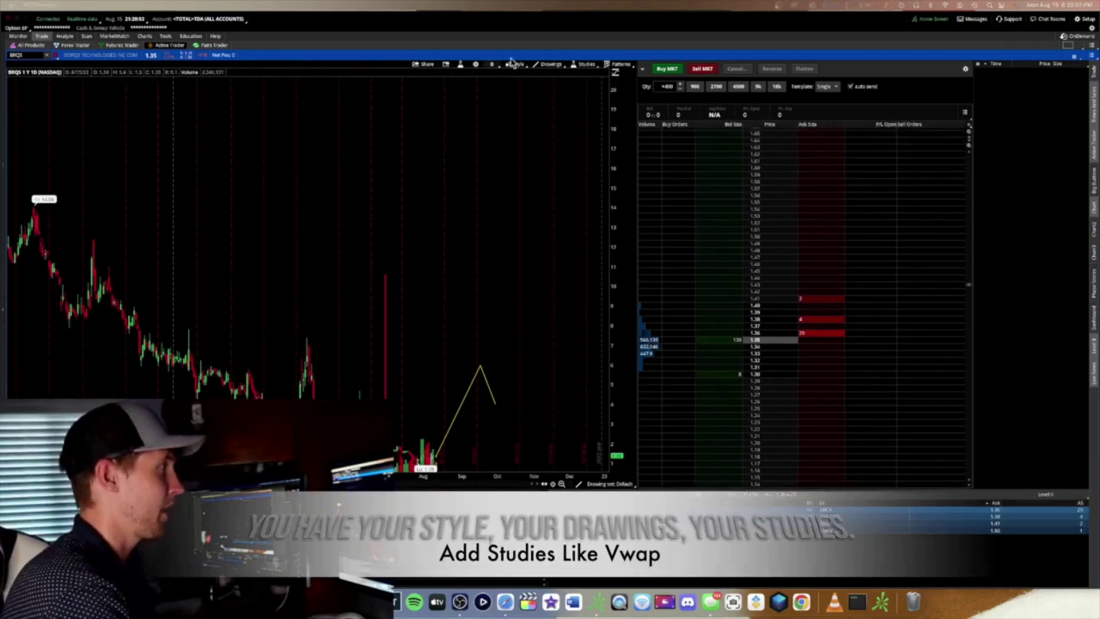
Step: Add the VWAP study to the BRQS chart from the alphabetical list of all studies
click(575, 66)
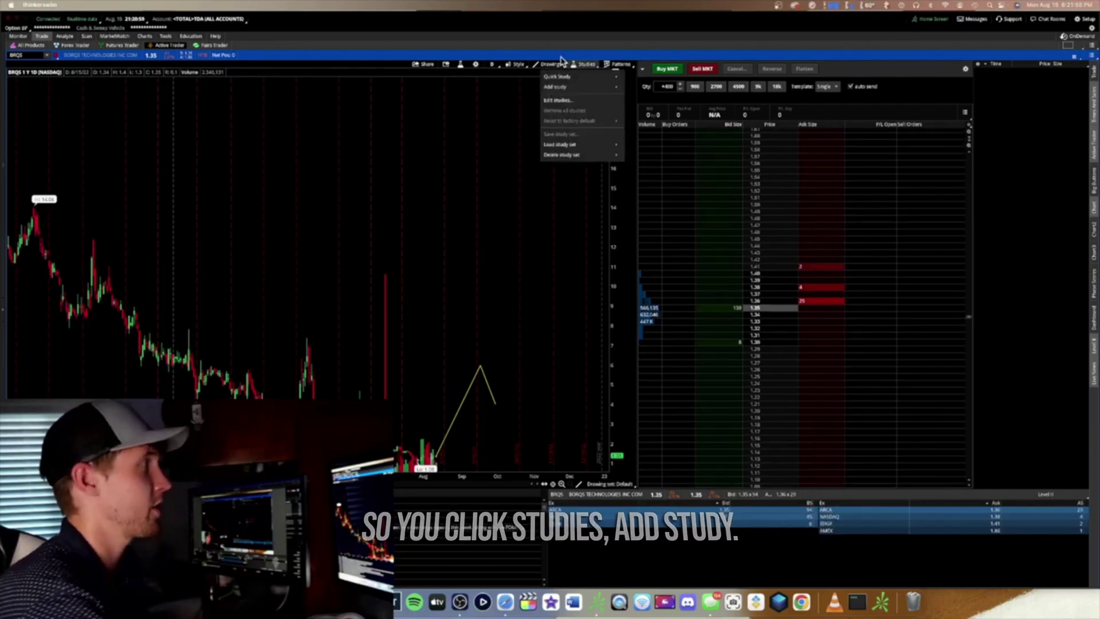
mouse_move(564, 88)
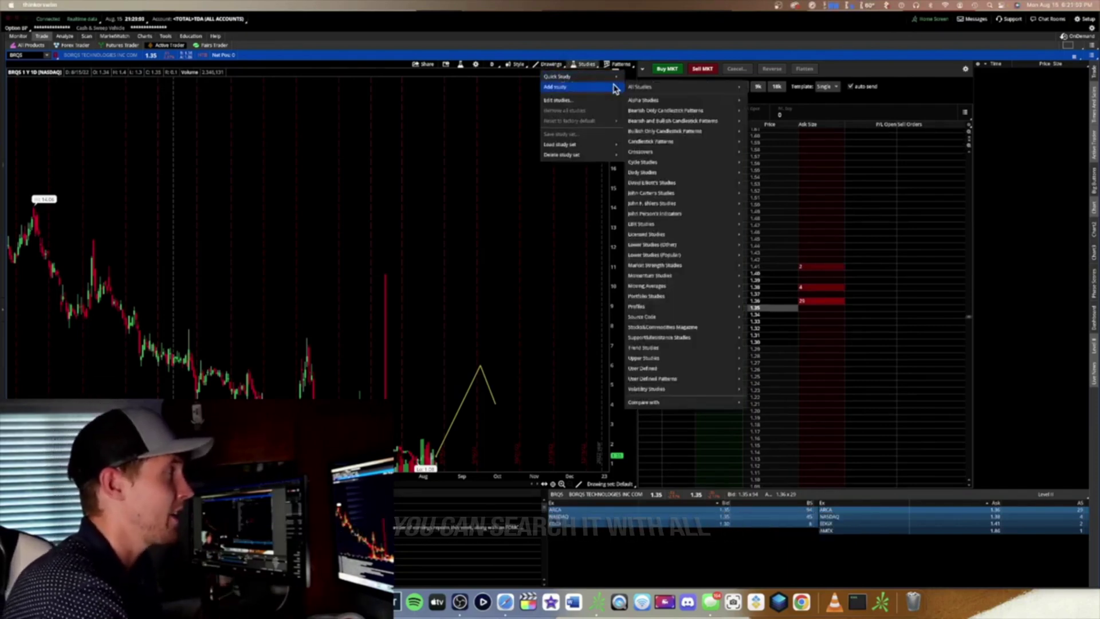
mouse_move(665, 87)
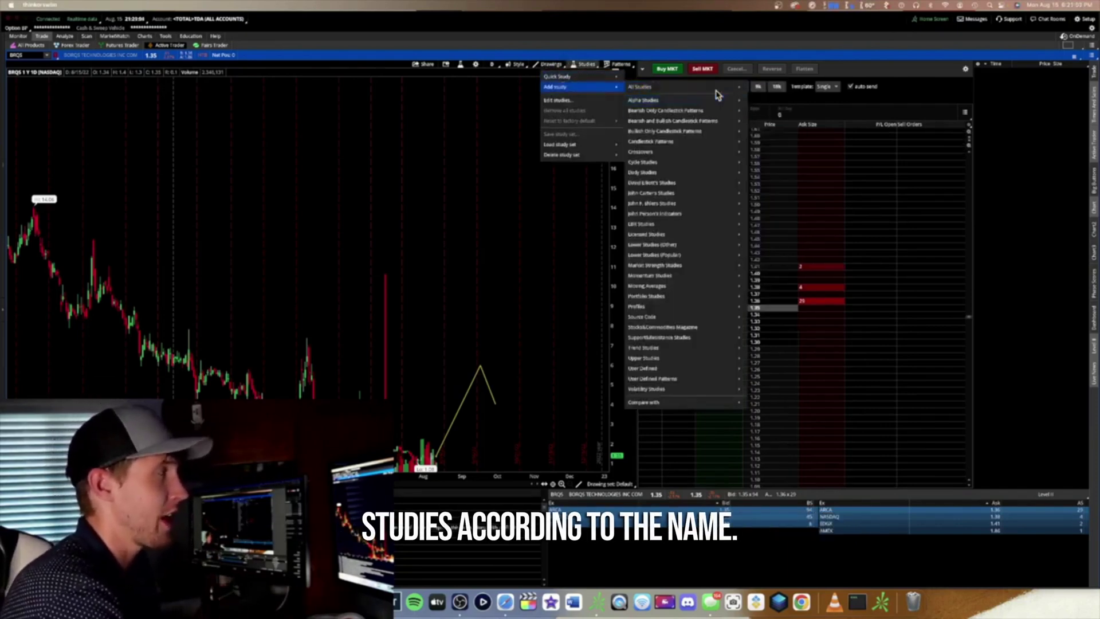
mouse_move(783, 244)
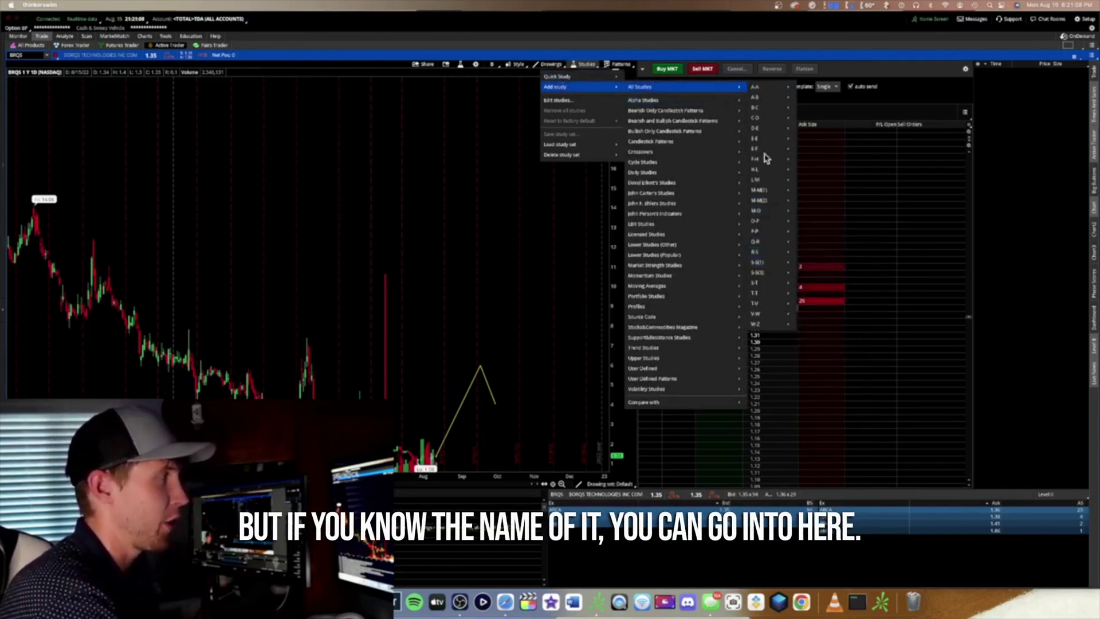
mouse_move(778, 313)
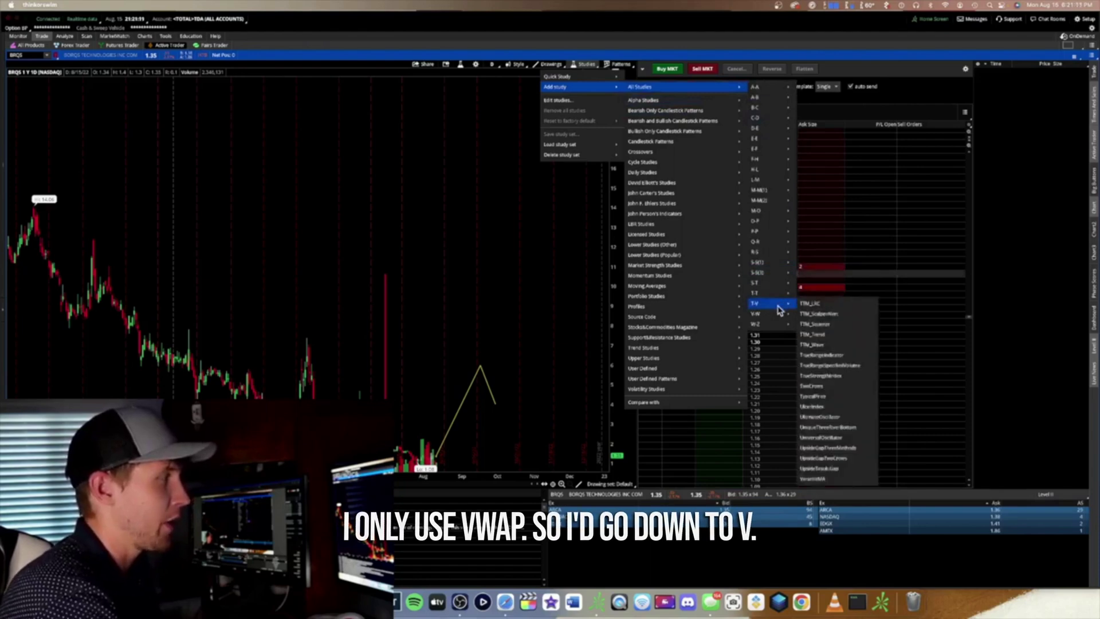
click(812, 325)
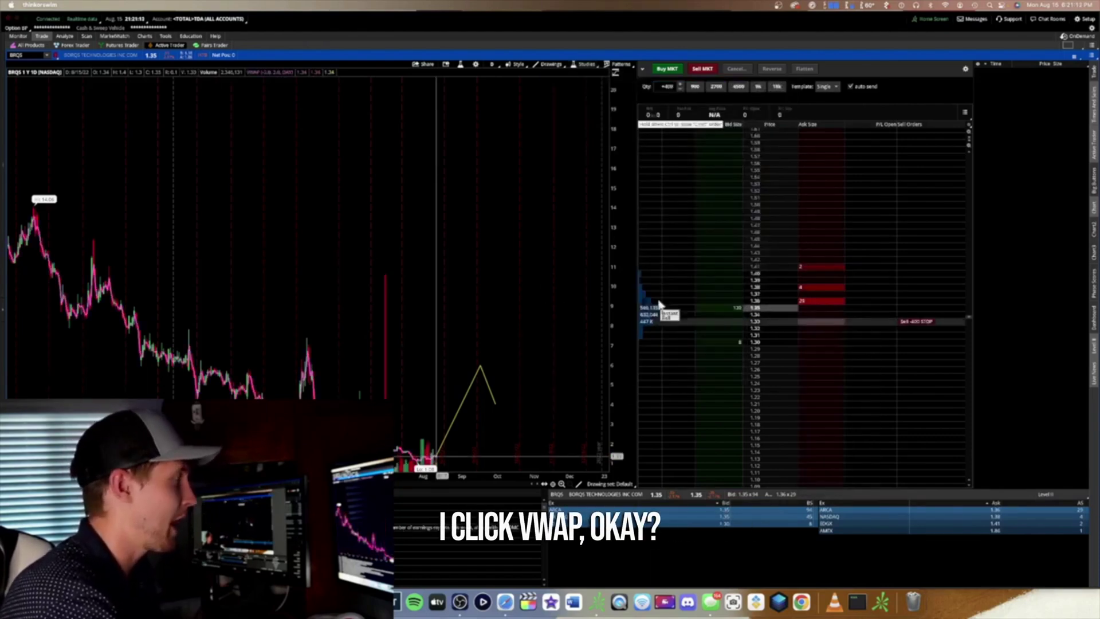
Step: Switch the chart to the favorite 1-day, 1-minute time frame
click(493, 67)
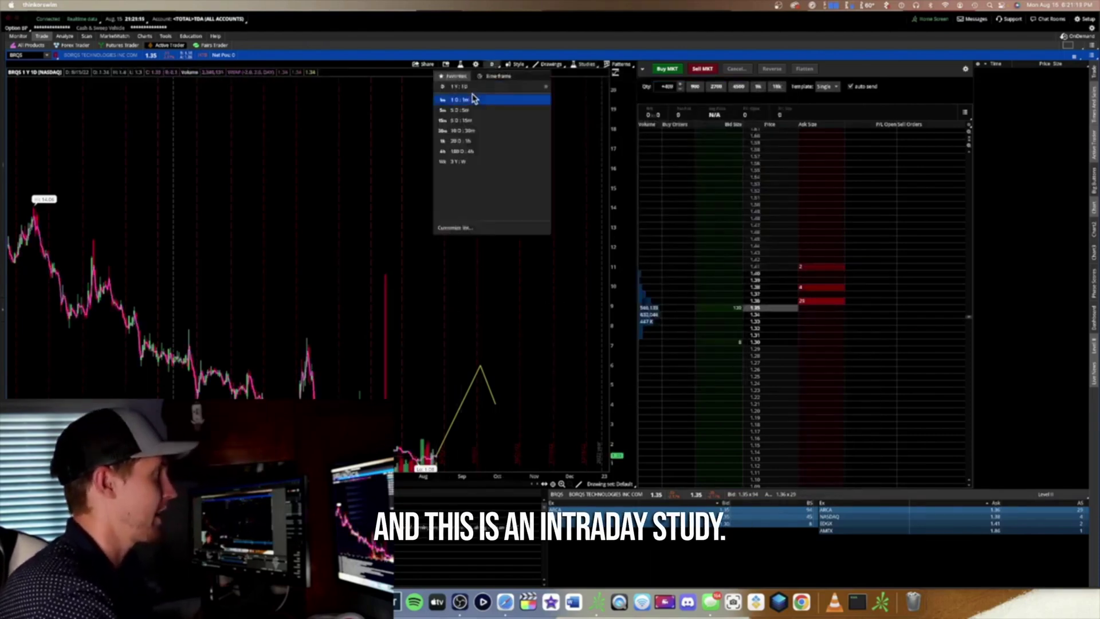
click(479, 115)
scroll(400, 237, up, 5)
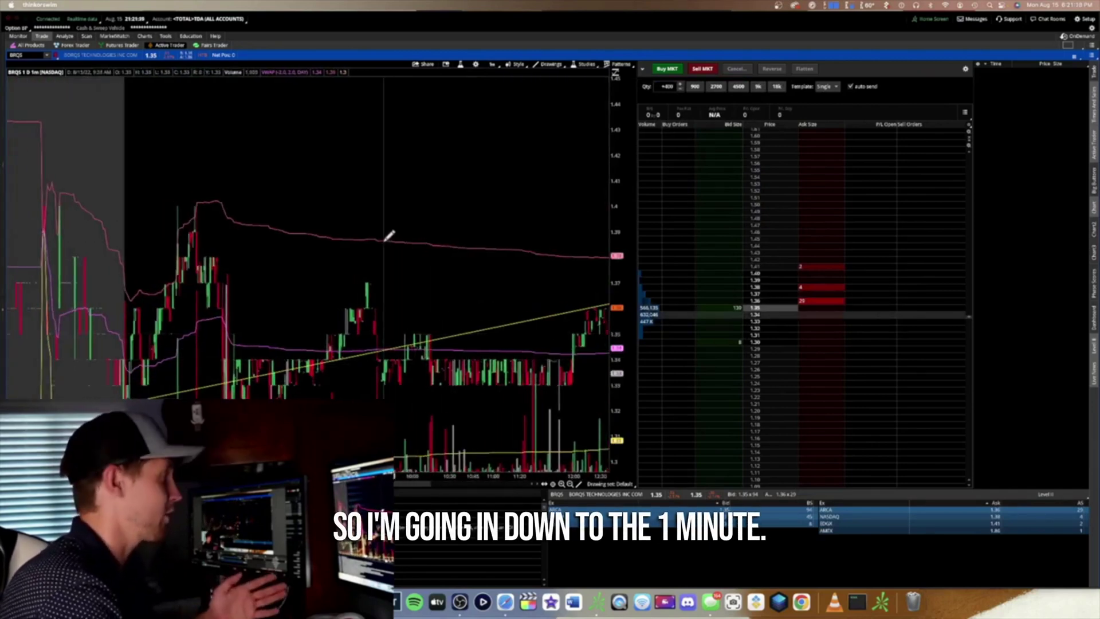
Step: Edit the VWAP study and turn off Show plot for its UpperBand and LowerBand
right_click(387, 243)
click(400, 250)
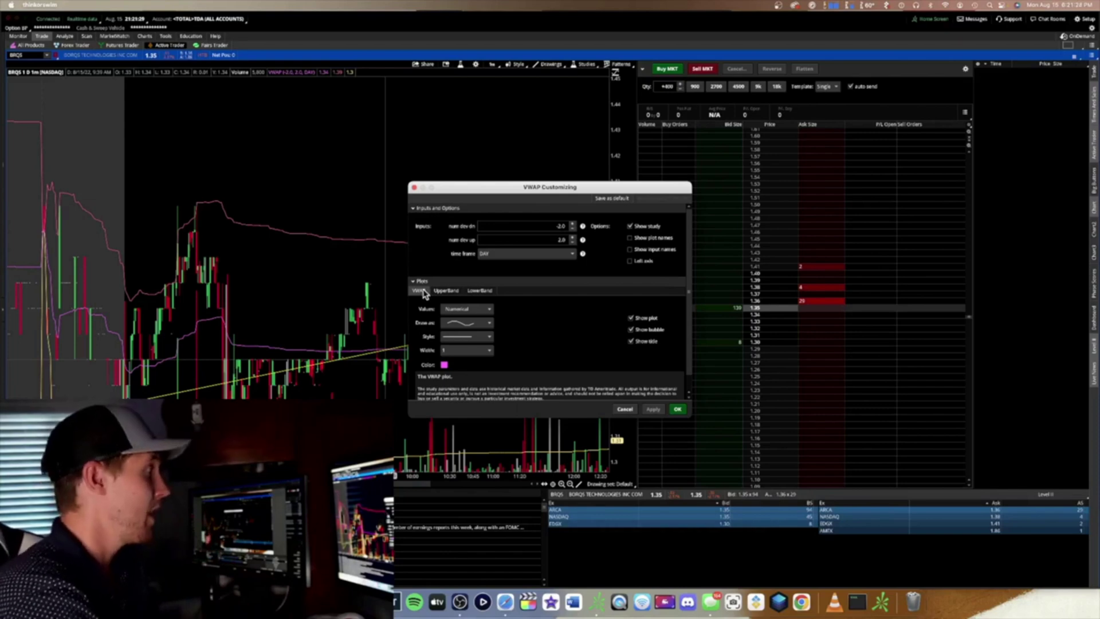
click(446, 291)
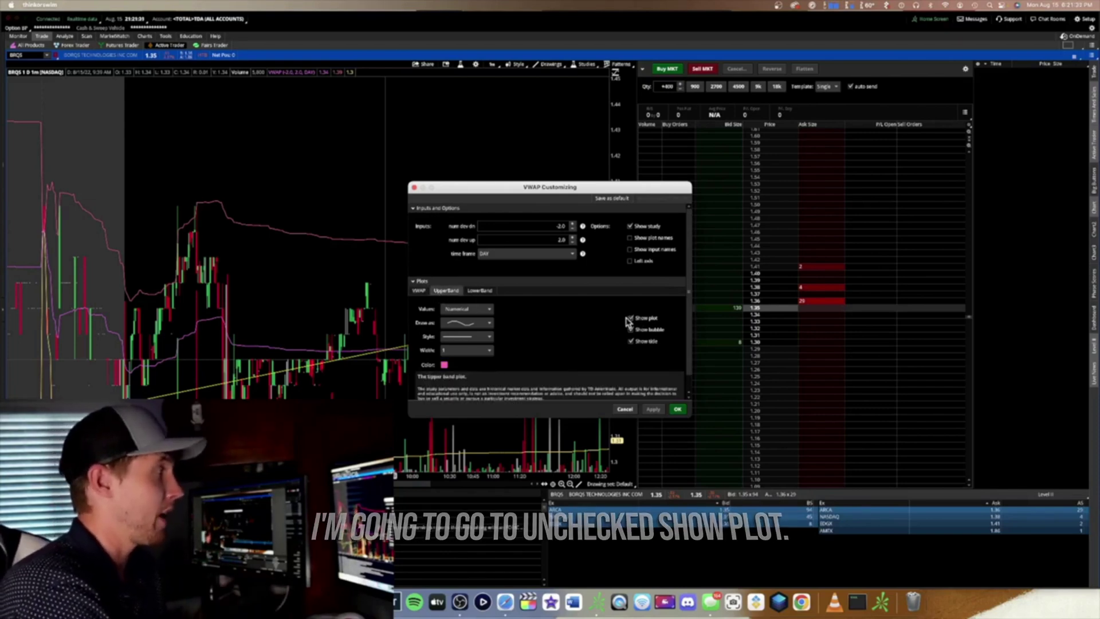
click(479, 291)
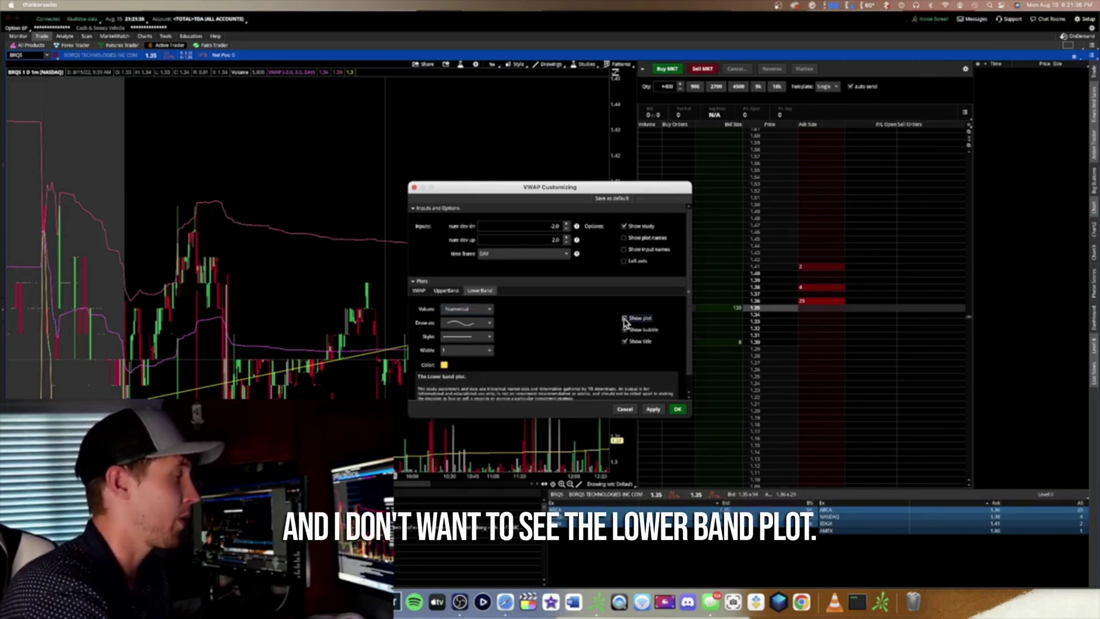
Step: Color the VWAP line orange with width 4, apply the changes and bring up the study's edit and remove options
click(419, 290)
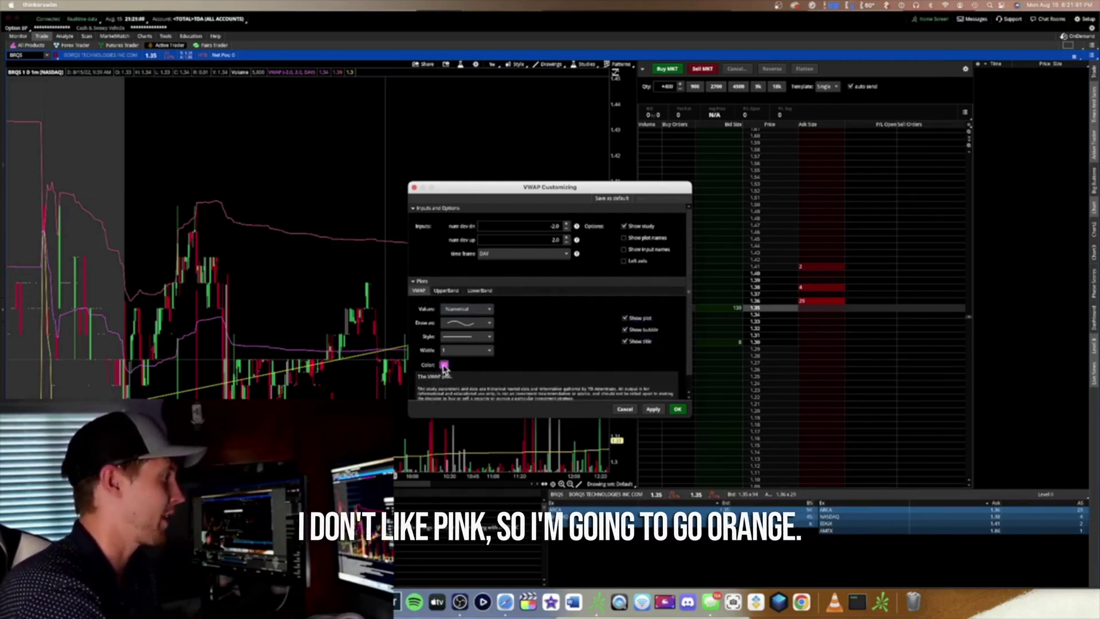
click(457, 350)
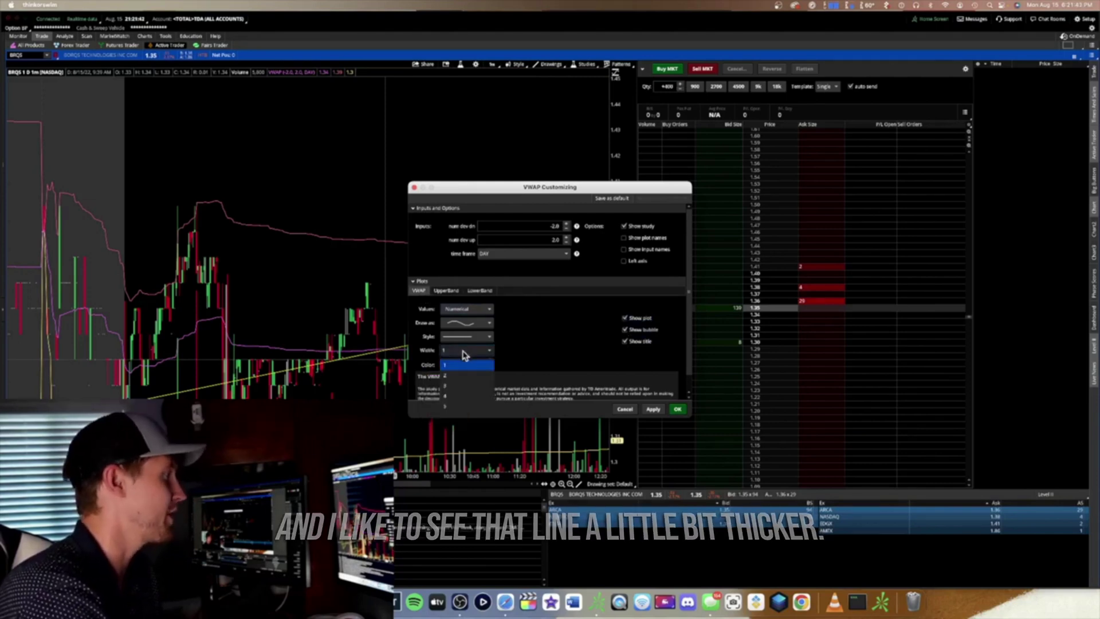
click(452, 397)
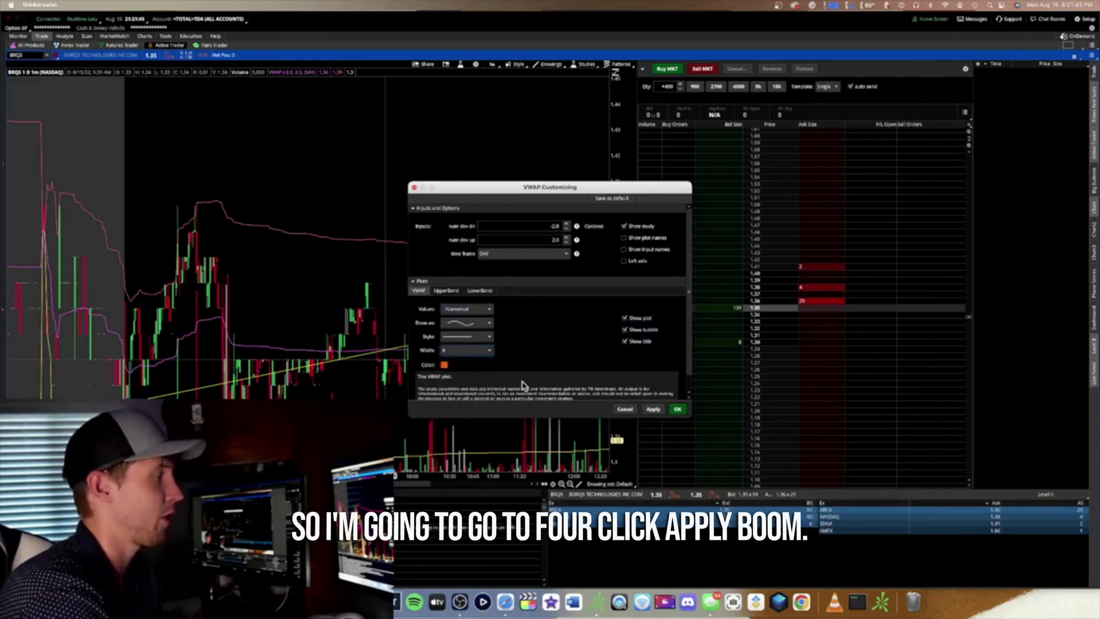
click(652, 410)
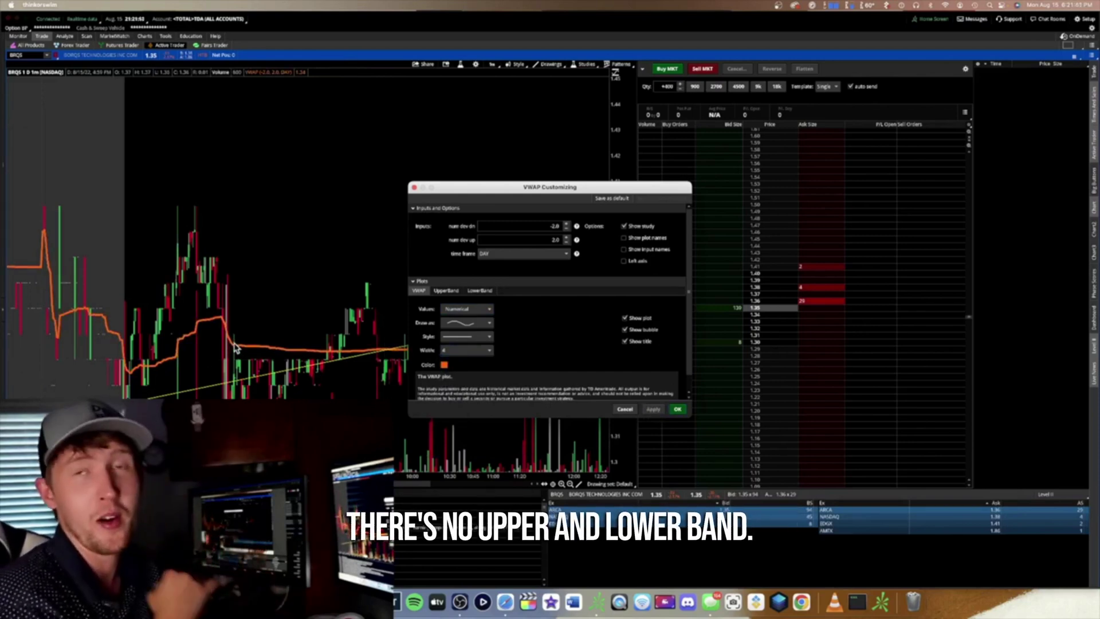
click(677, 409)
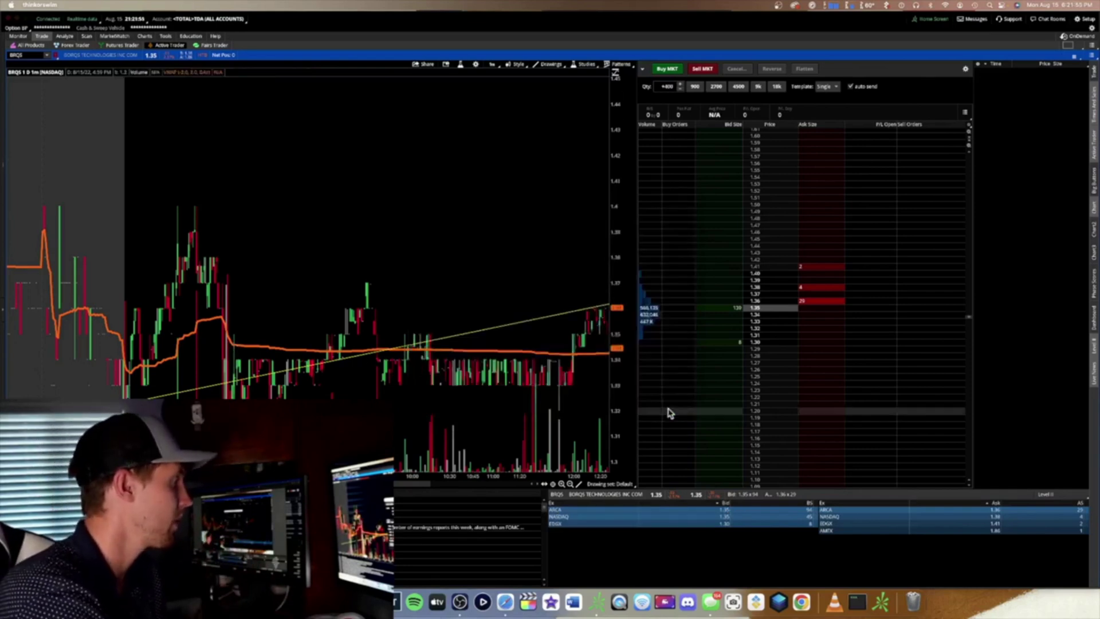
right_click(450, 350)
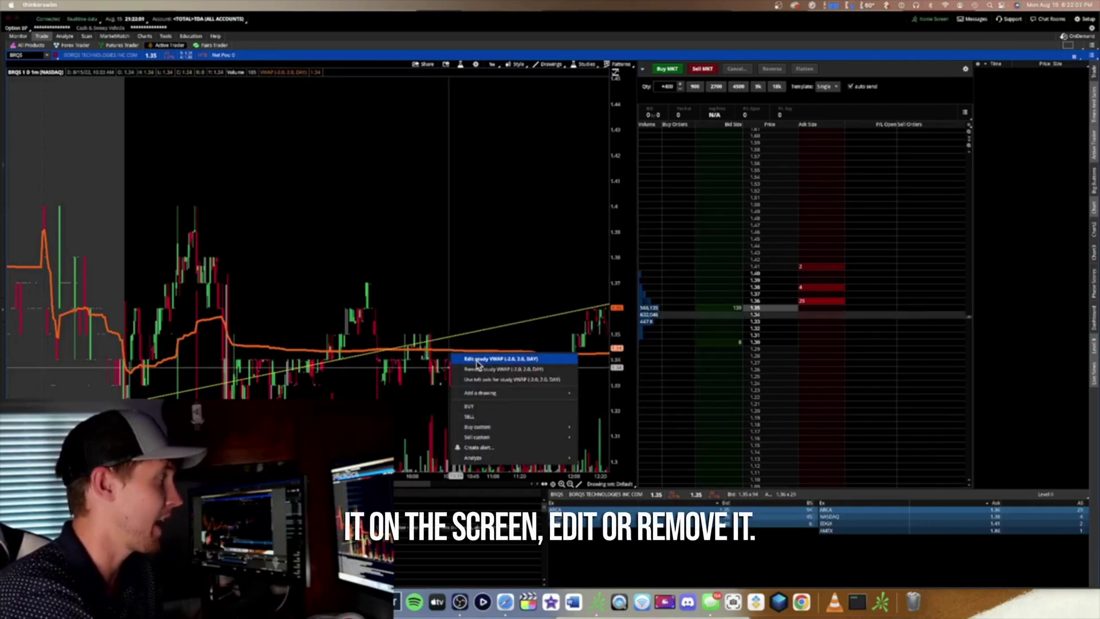
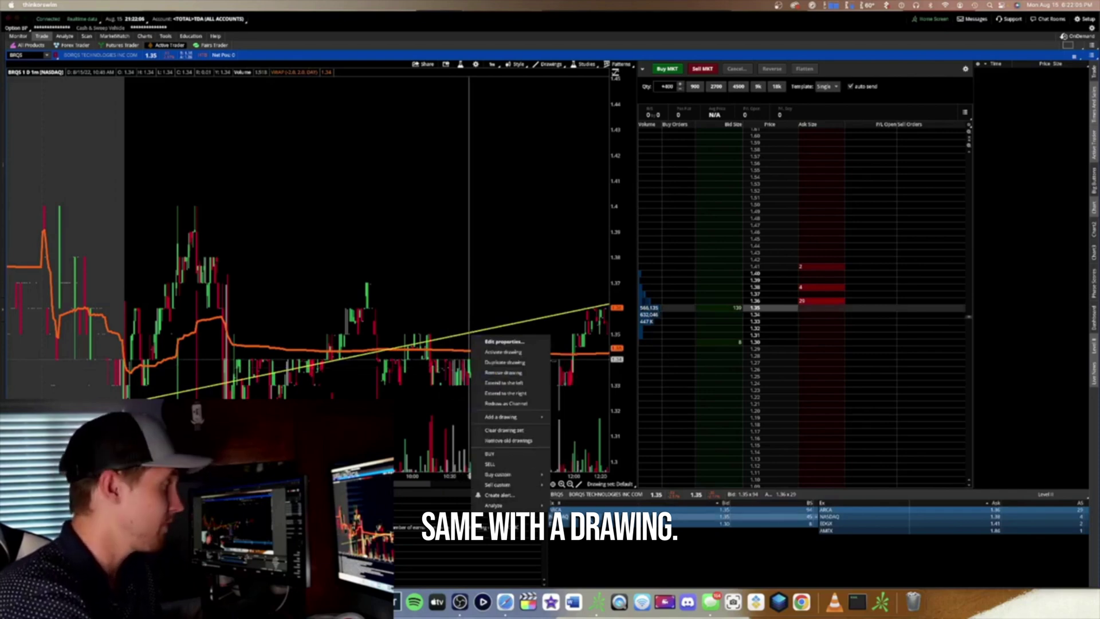
Step: Try the pointer and pan drawing tools, pan the chart to earlier bars and rescale its price and time axes
click(580, 484)
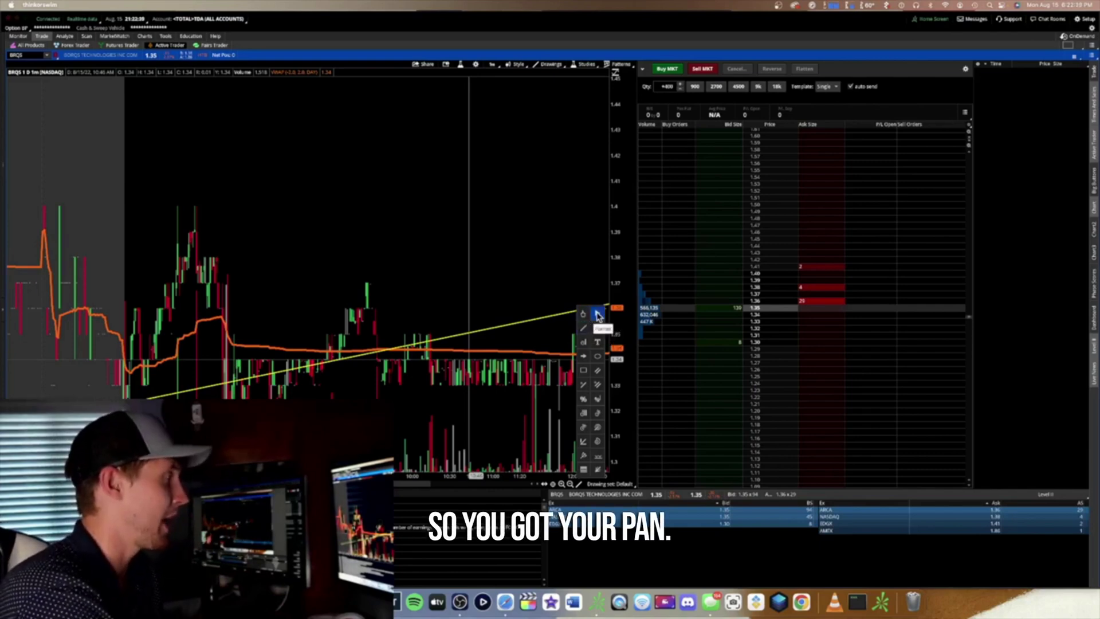
click(598, 316)
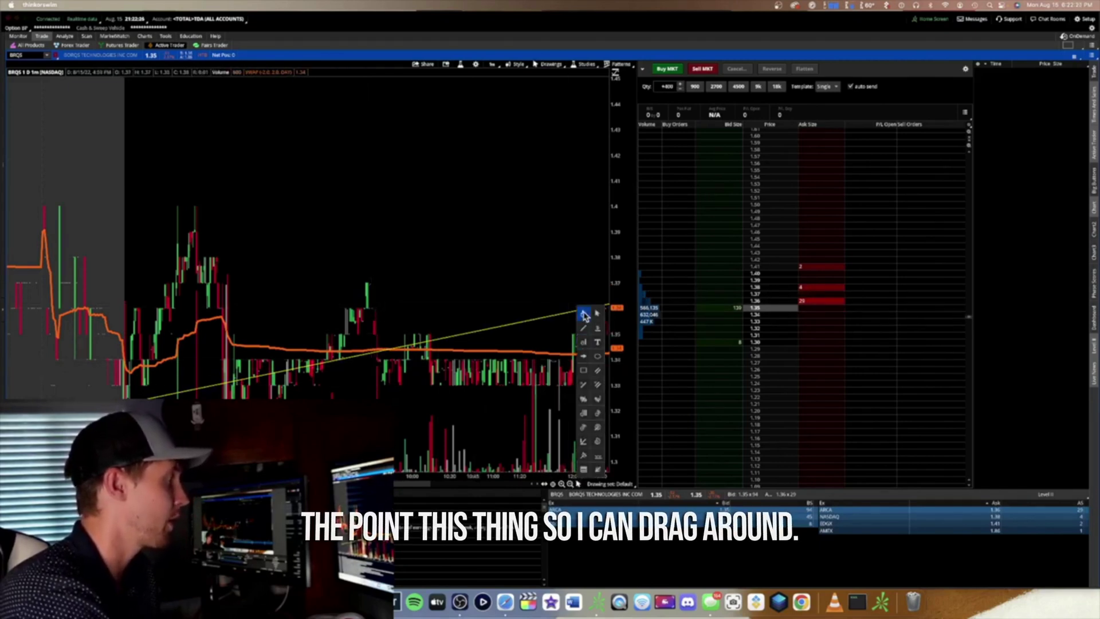
drag(561, 312, 427, 239)
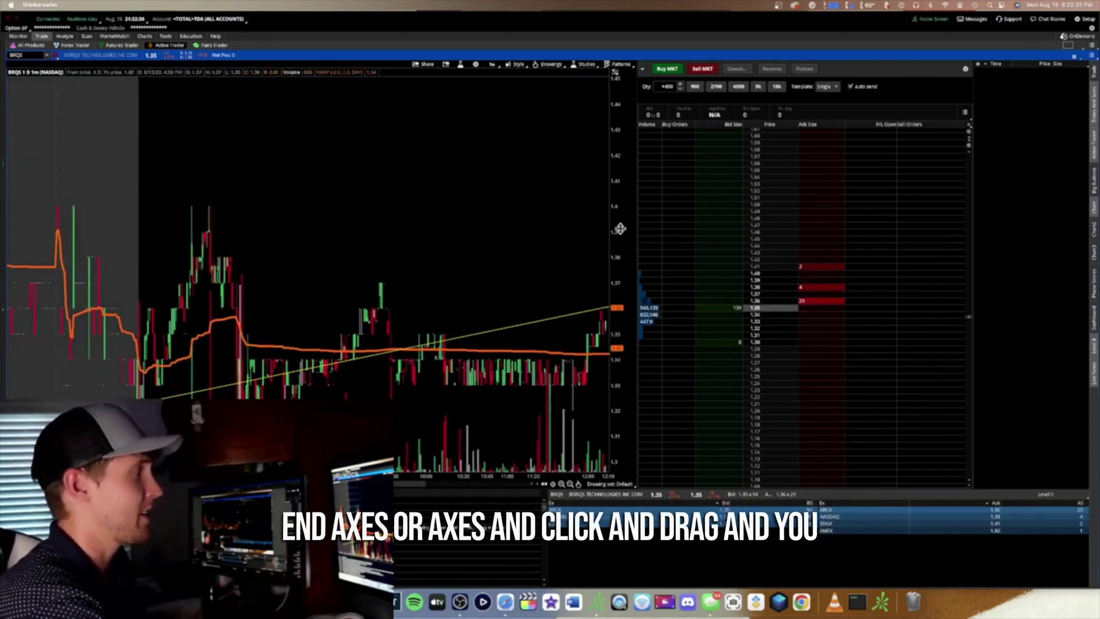
drag(621, 228, 617, 390)
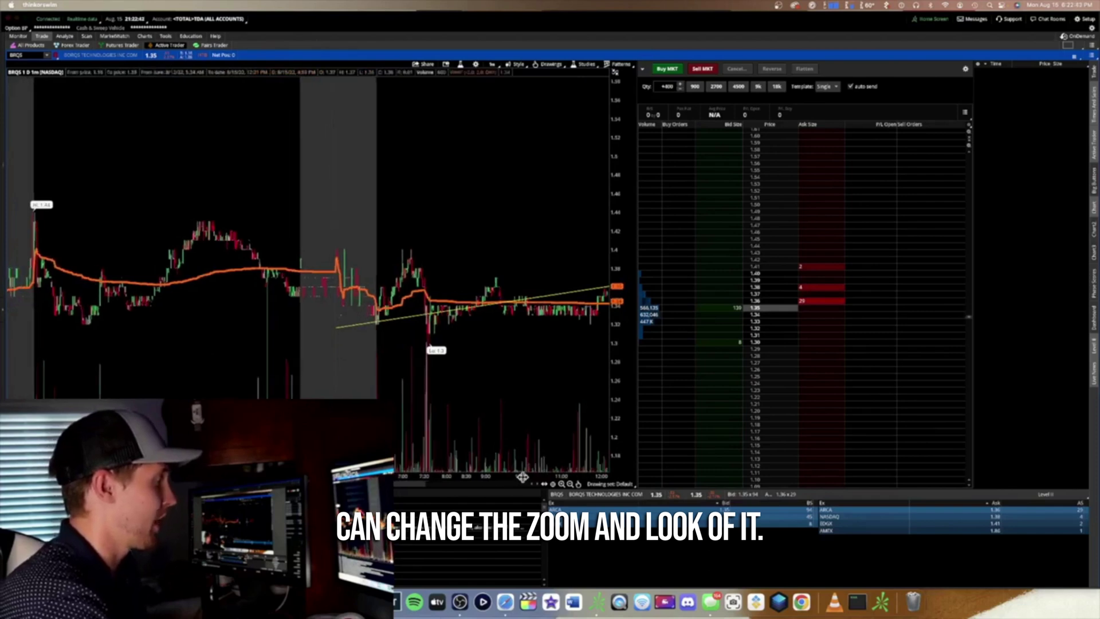
drag(422, 473, 436, 473)
scroll(429, 379, up, 3)
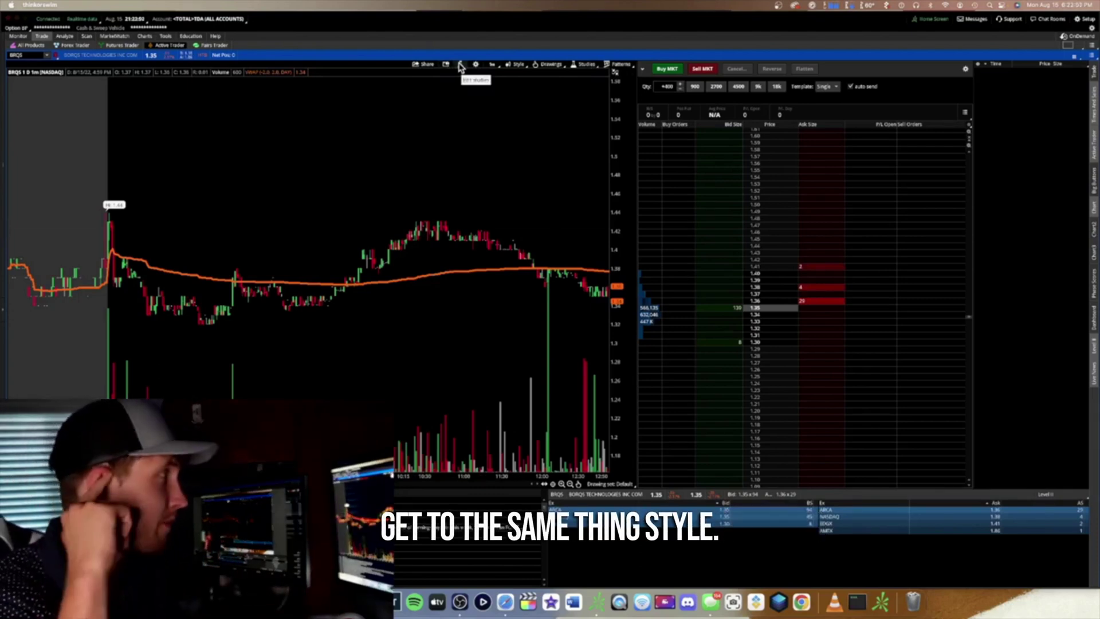
Step: Review the chart style's price type options and the General and Appearance chart settings, and close the settings
click(520, 66)
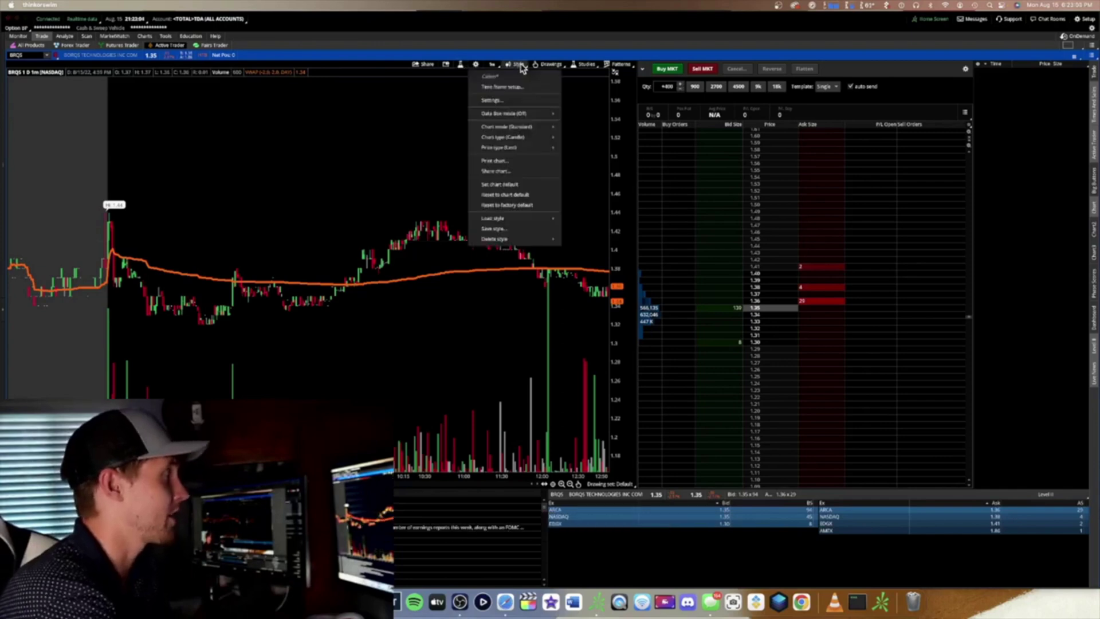
mouse_move(511, 138)
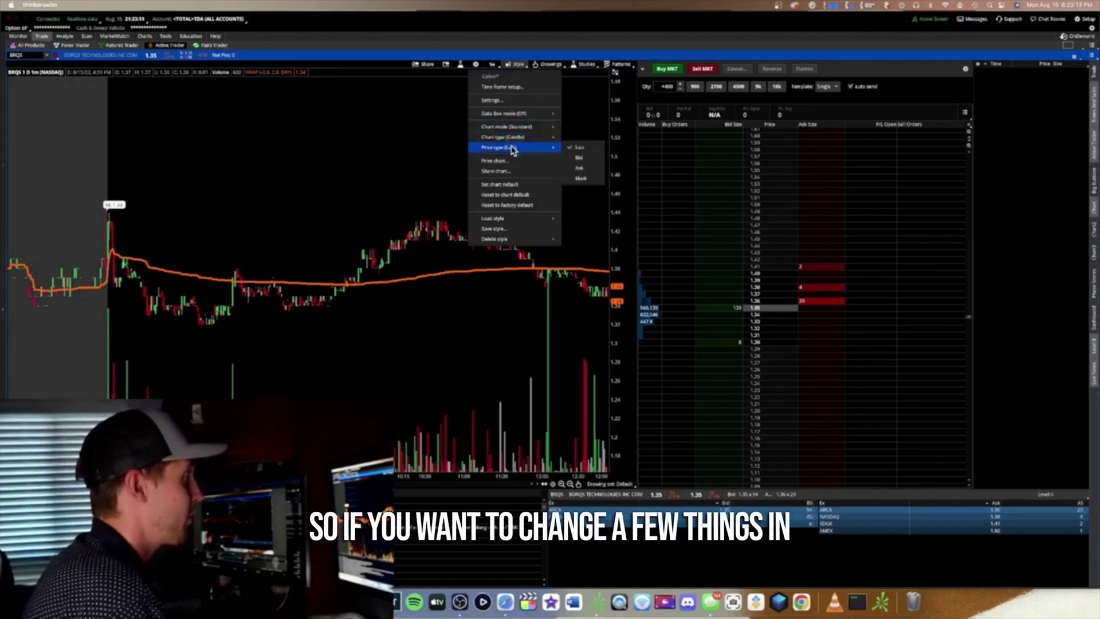
click(507, 101)
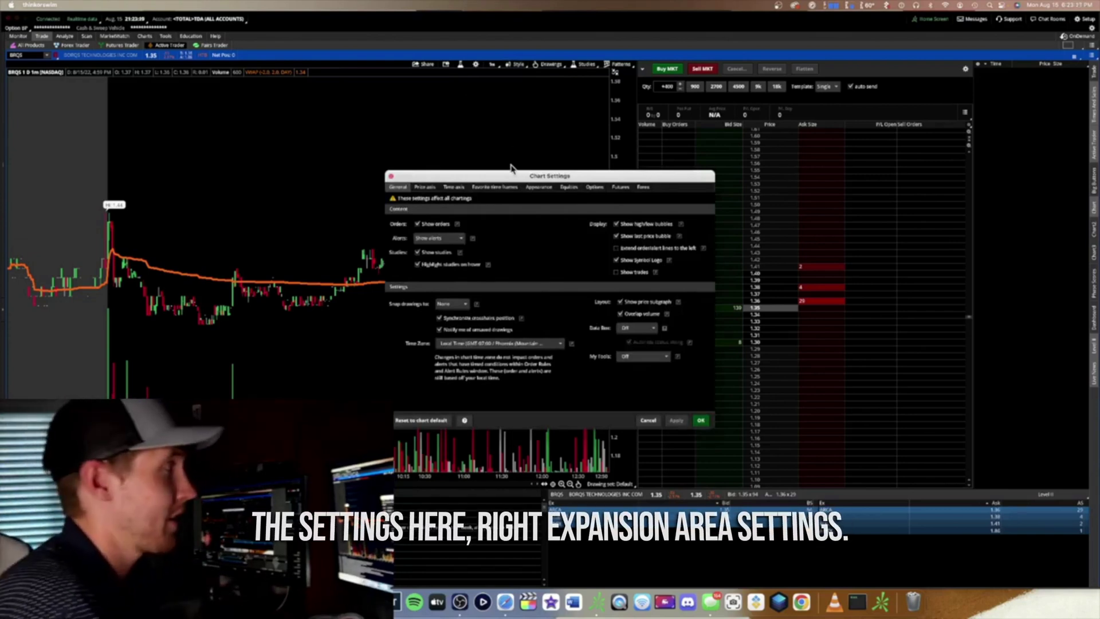
drag(532, 180, 430, 162)
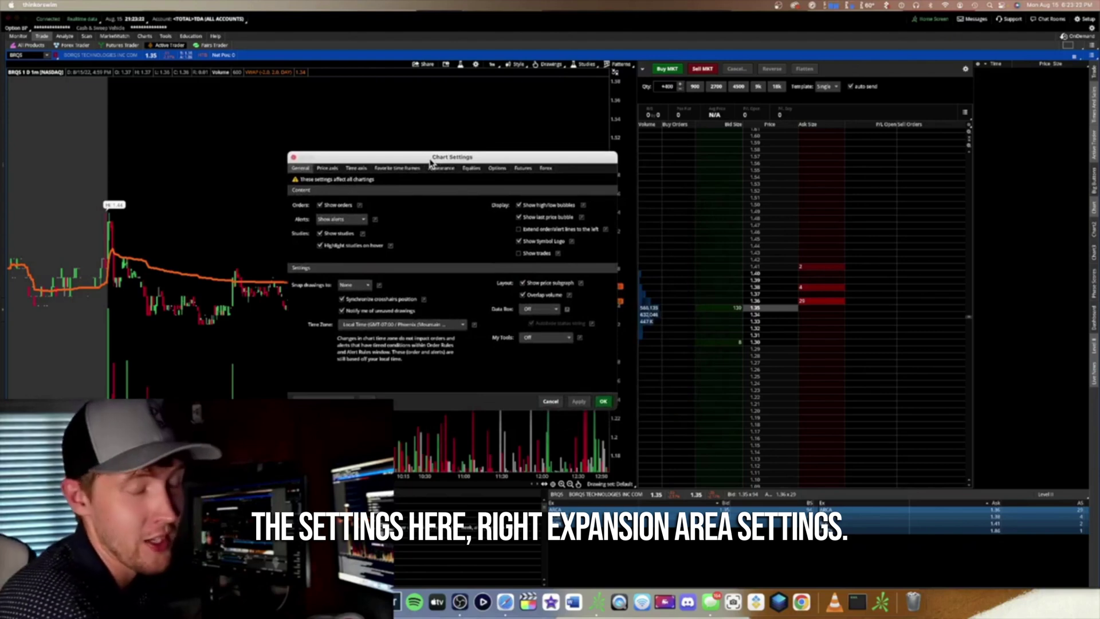
click(439, 169)
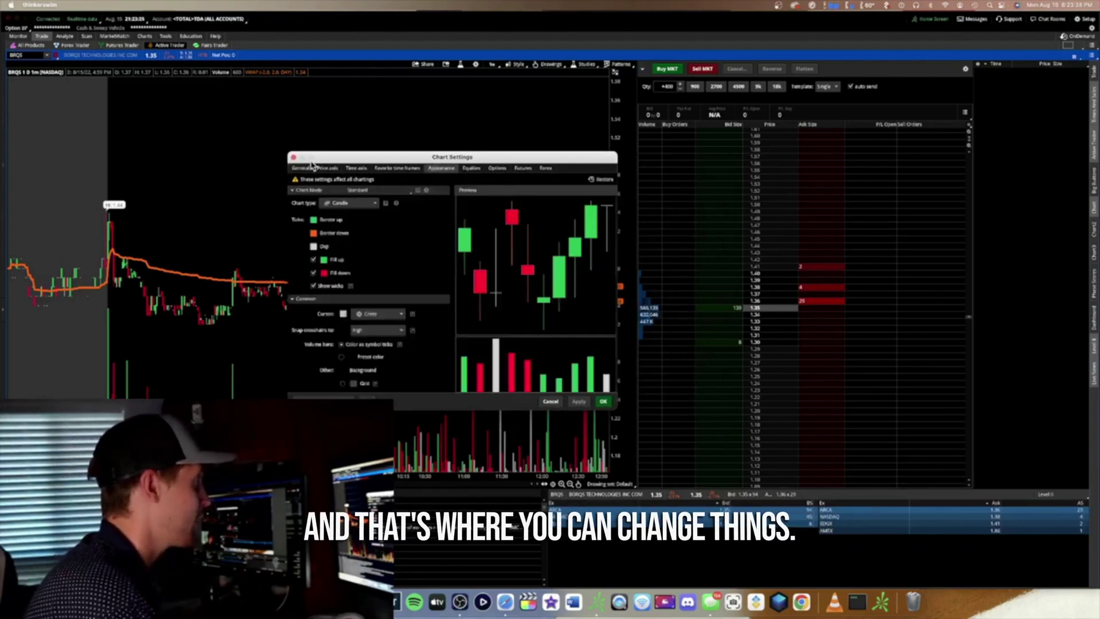
click(294, 158)
Step: Save the chart style as sdasdj with the include patterns and study set option toggled, and bring up the study set saving options
click(517, 66)
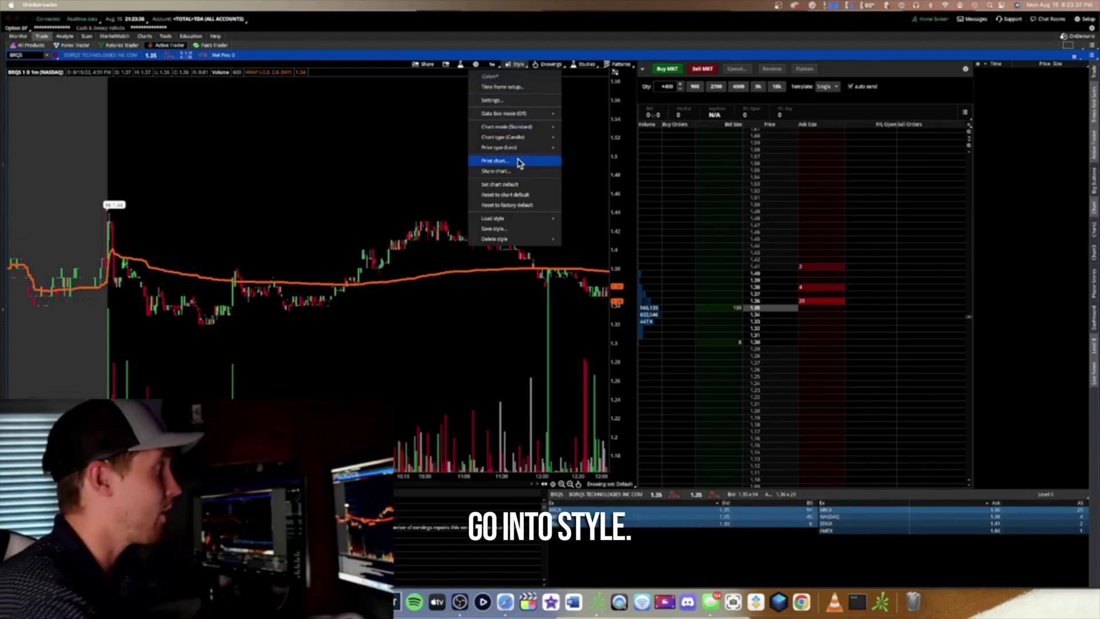
click(512, 228)
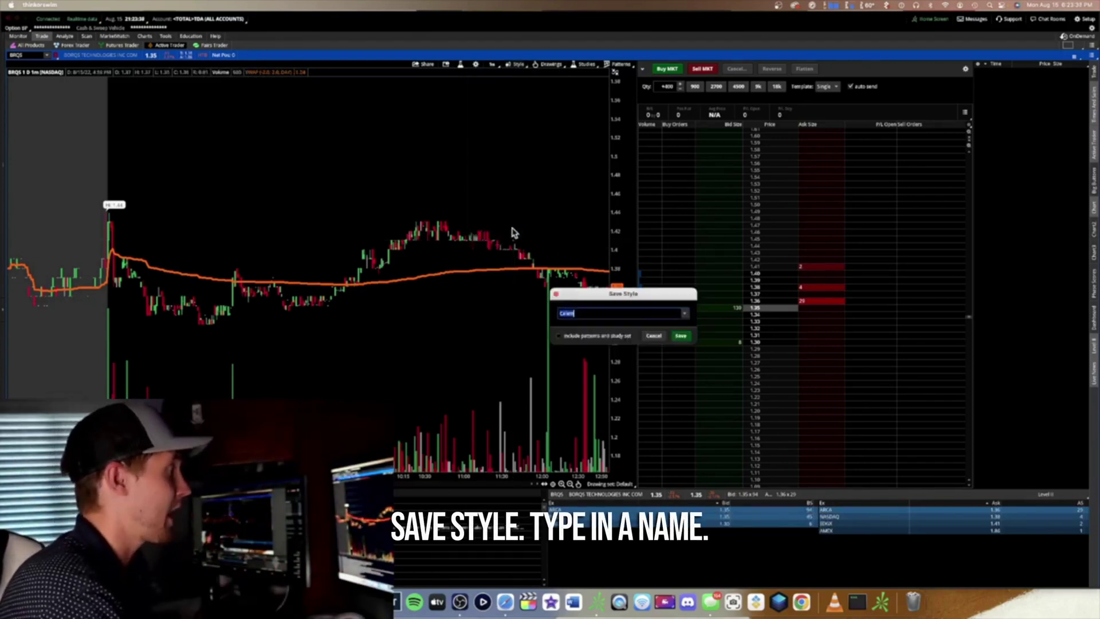
text(sdasdj)
click(559, 336)
click(679, 337)
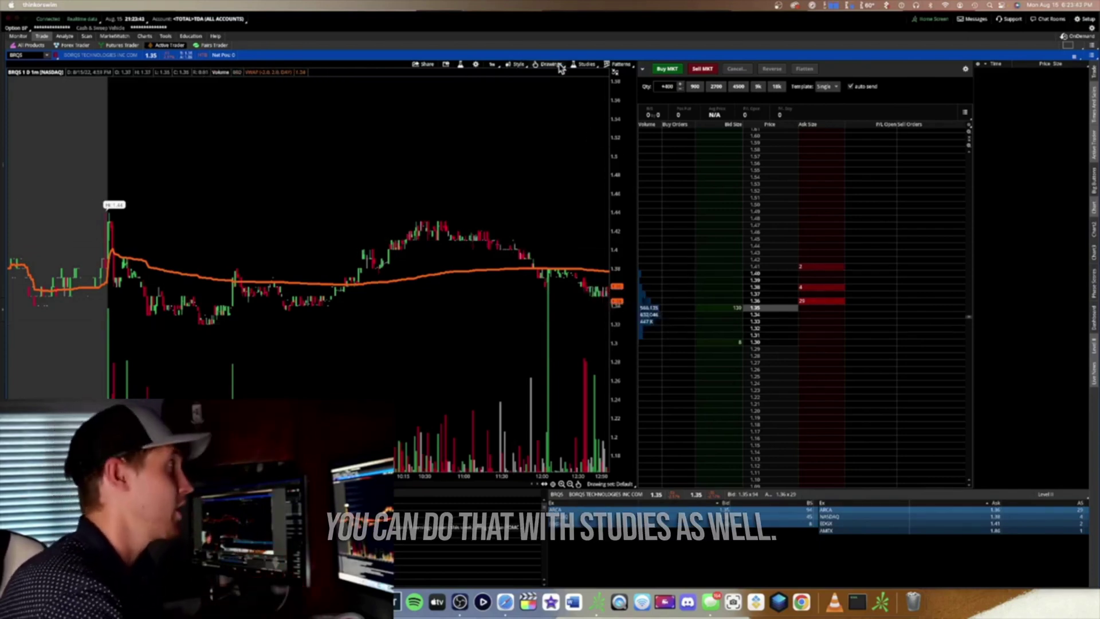
click(585, 66)
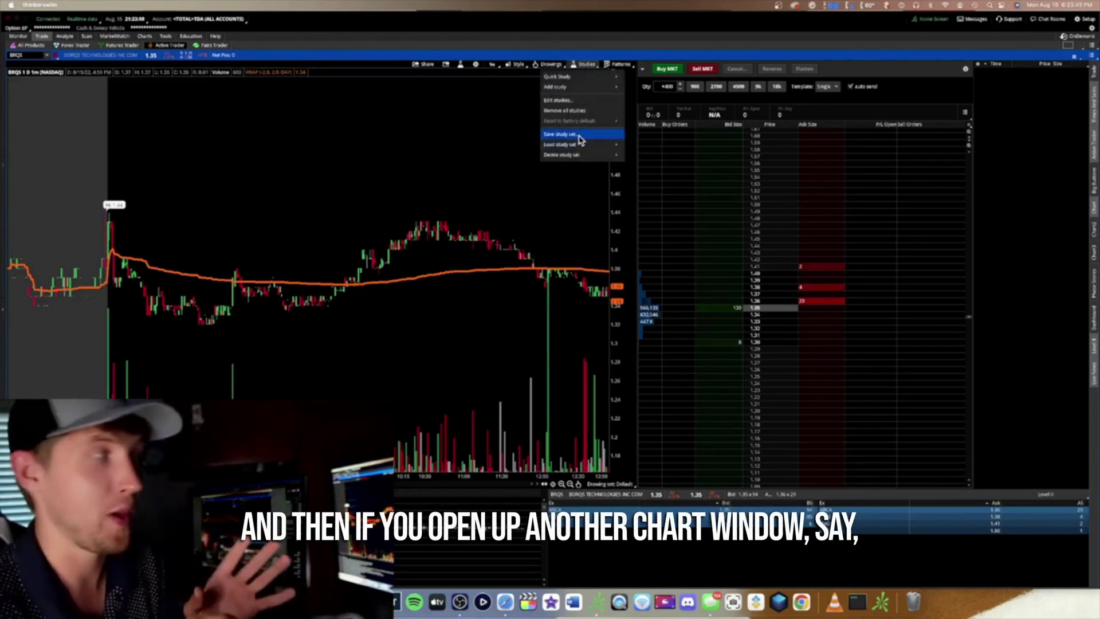
Step: Detach the Active Trader view into its own window and shrink that window
click(1091, 48)
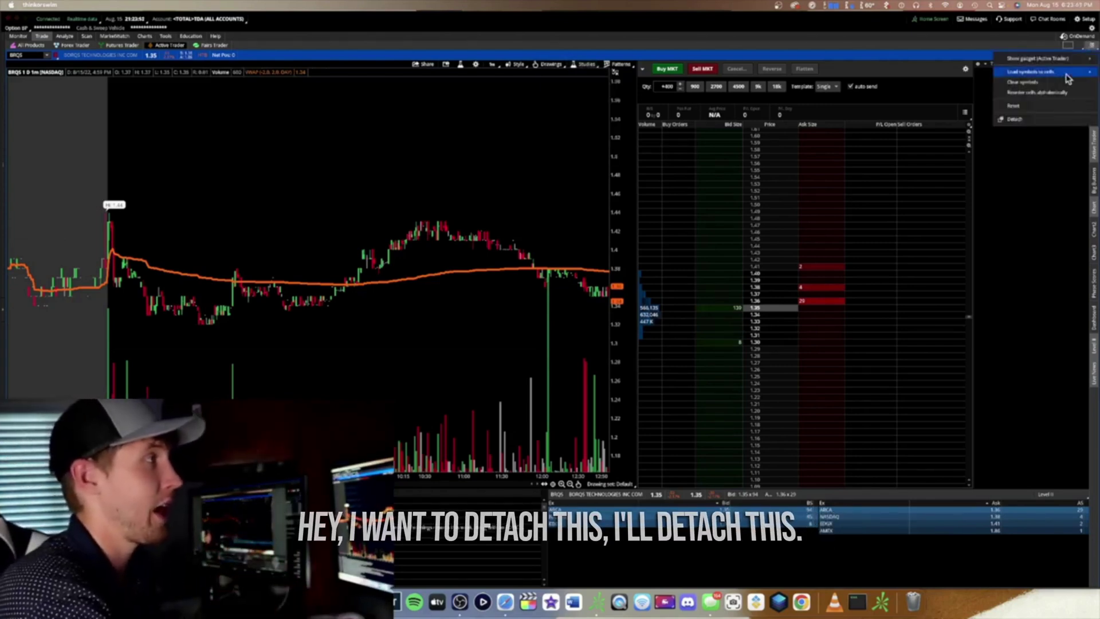
click(1015, 119)
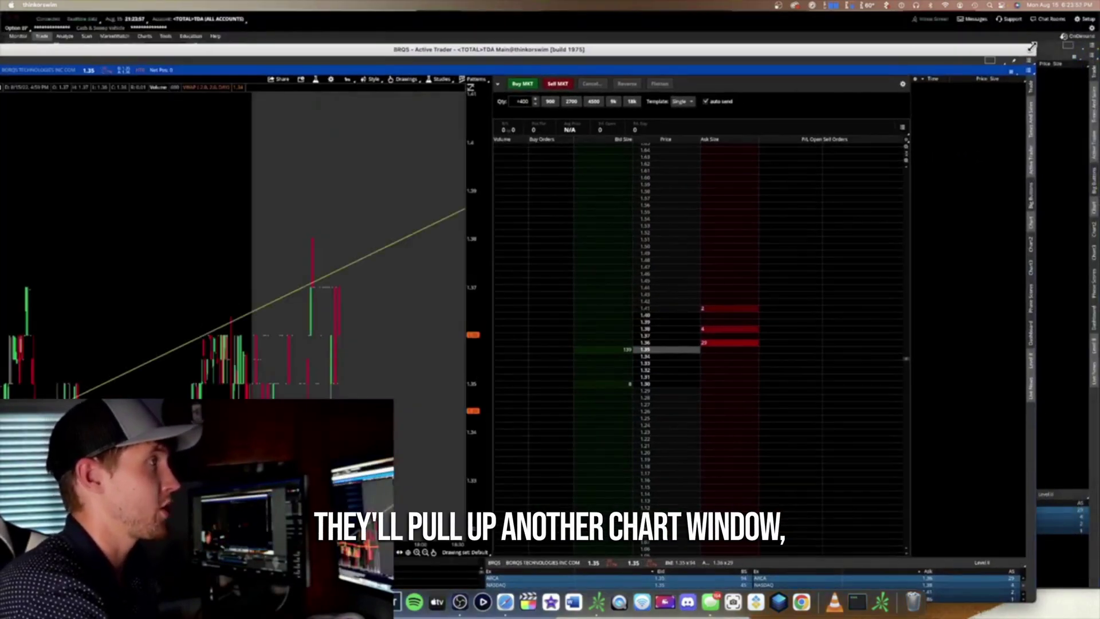
drag(1031, 46, 737, 61)
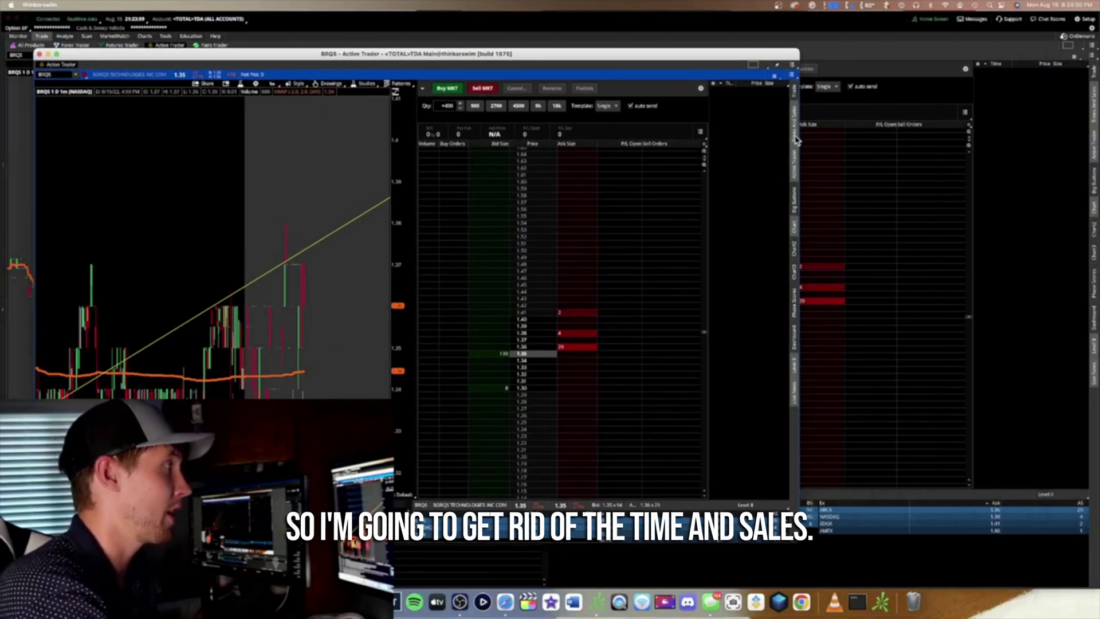
Step: Hide Time and Sales, the Active Trader ladder, Level II and Live News in the detached window, leaving only the chart
click(796, 141)
click(795, 167)
click(796, 364)
click(796, 388)
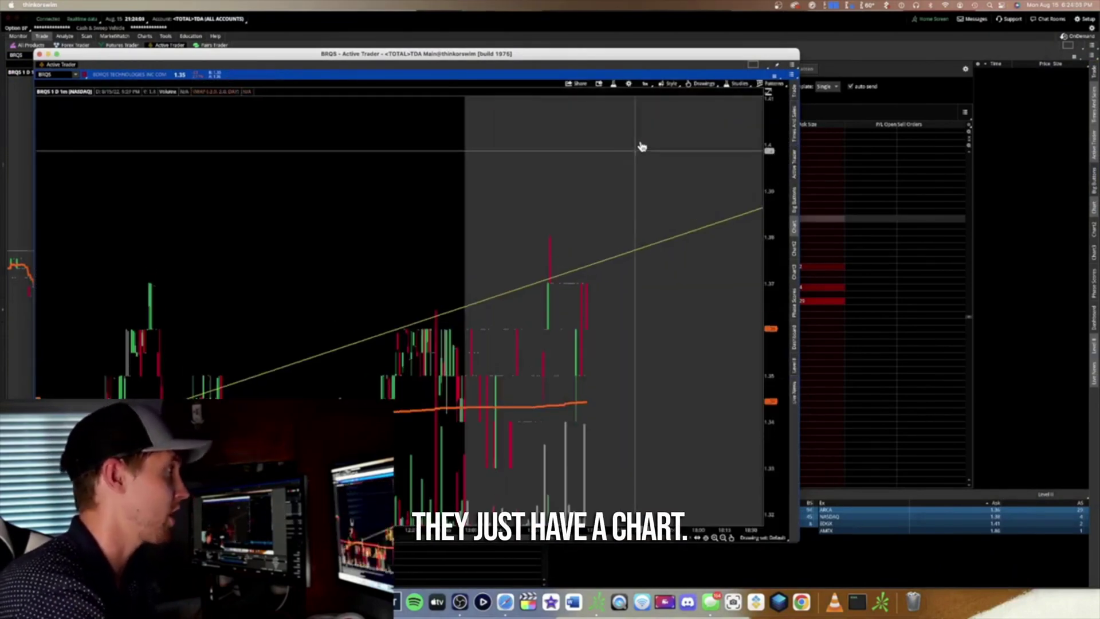
Step: Load a saved style into the detached chart and close the detached window
click(669, 85)
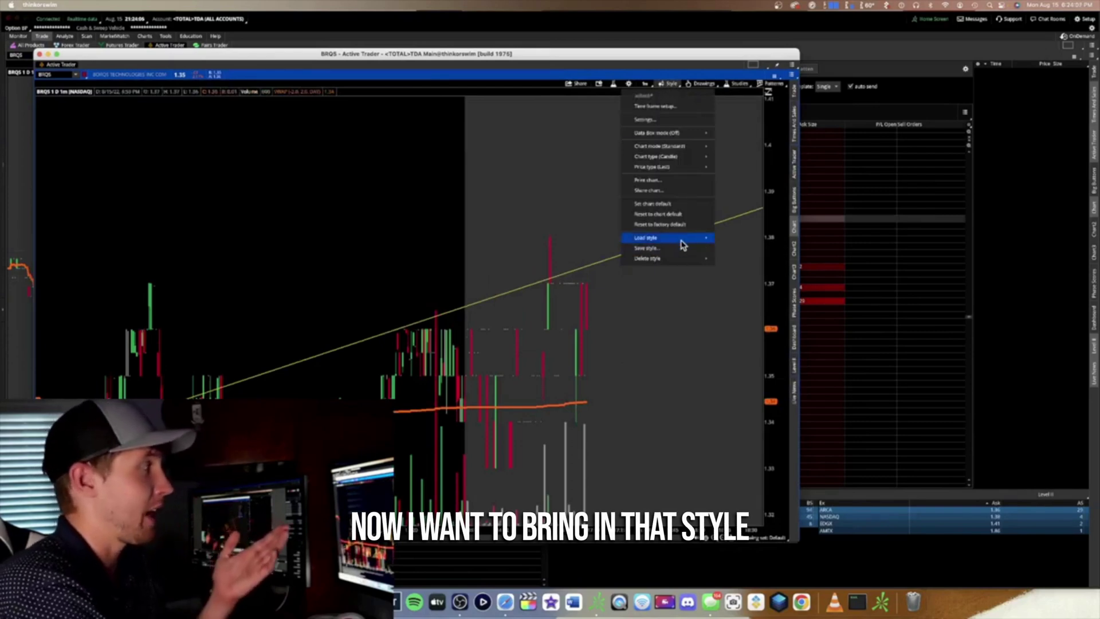
mouse_move(683, 245)
click(734, 269)
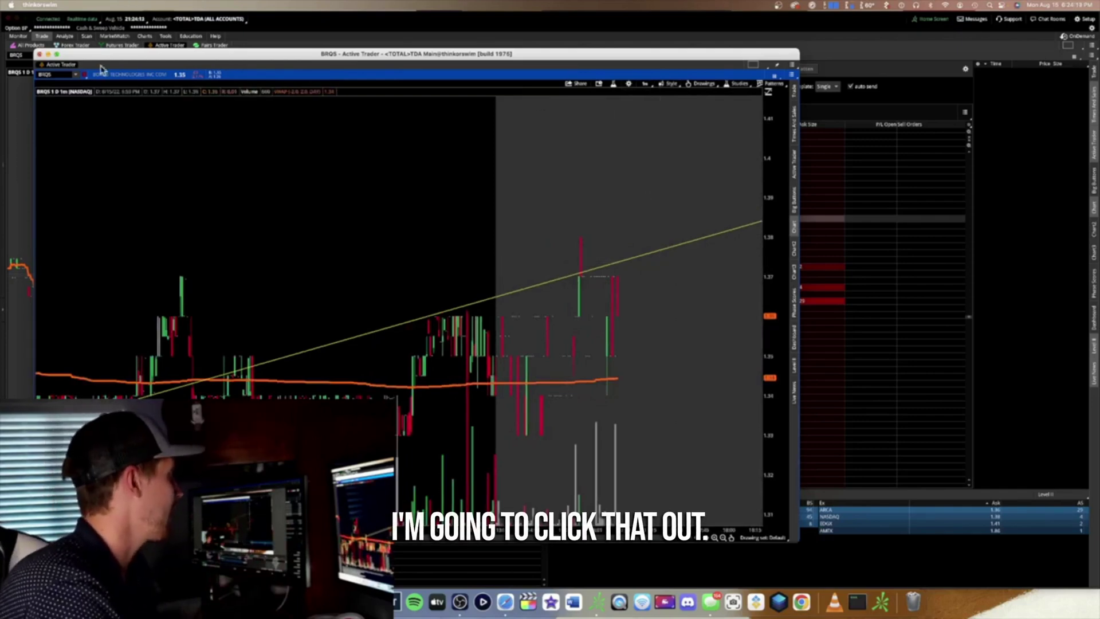
click(39, 55)
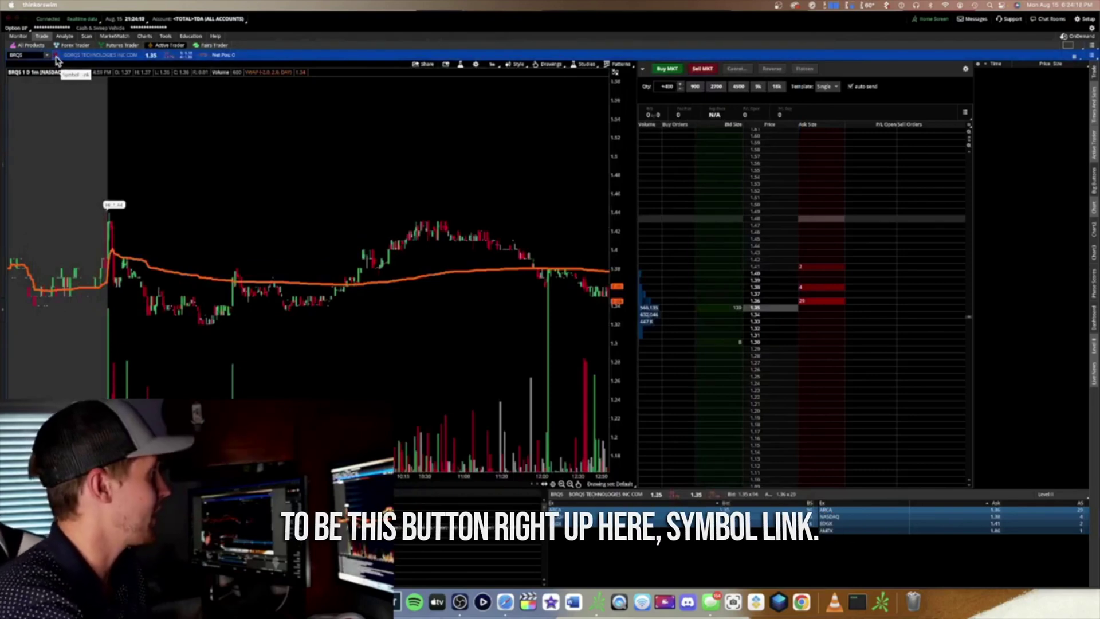
Step: Set the symbol link color of the main Active Trader view to Lilac
click(56, 56)
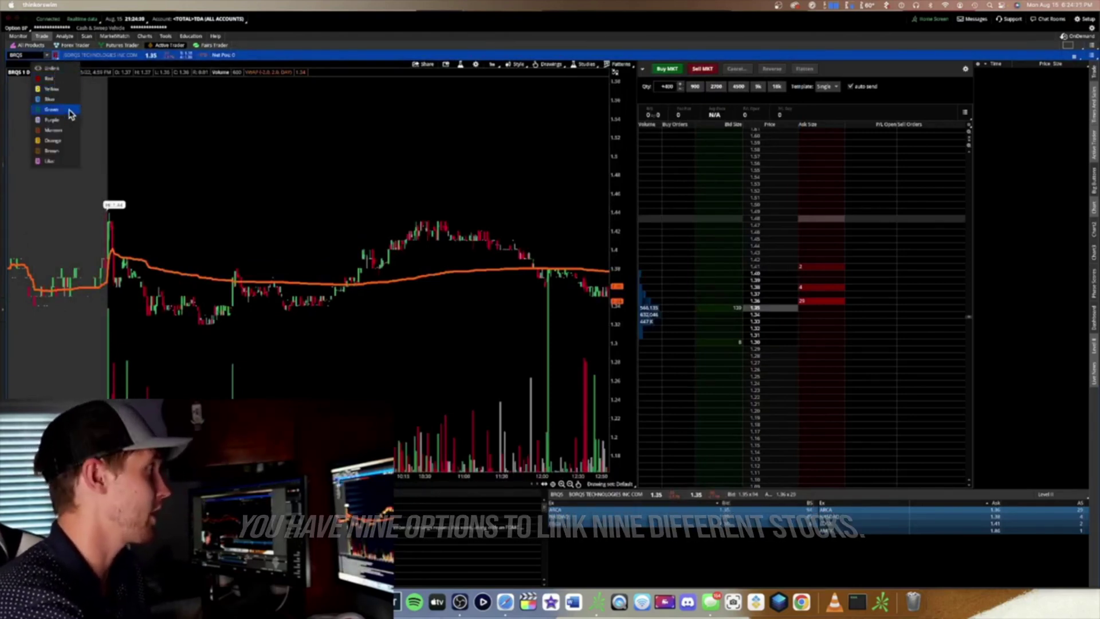
click(60, 162)
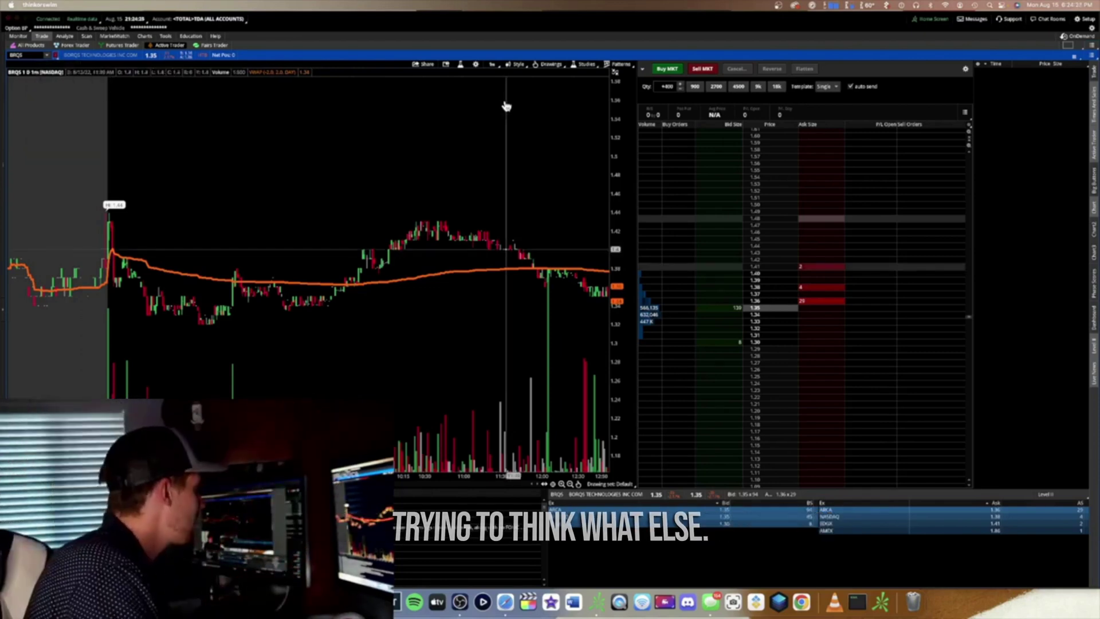